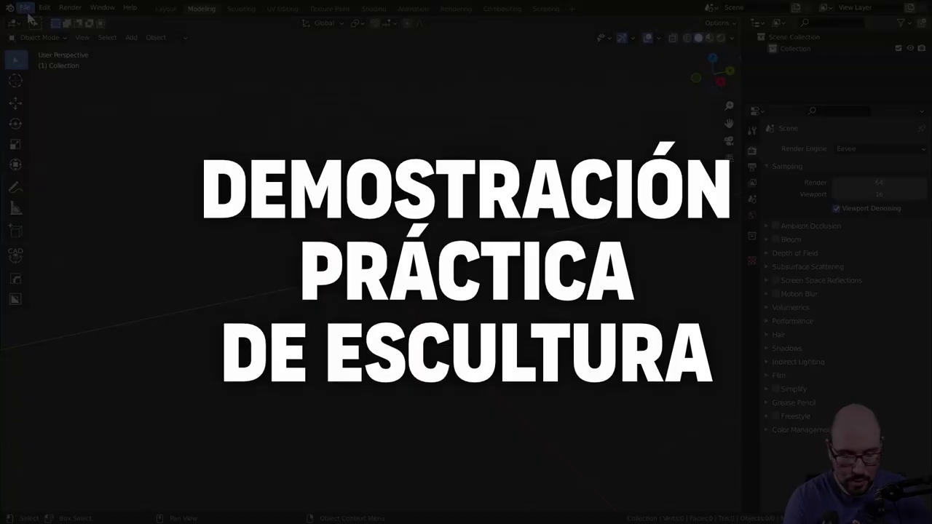
# Step: Start a new Sculpting file with a Quad Sphere, then stop the animation playback
pyautogui.click(26, 8)
pyautogui.moveTo(41, 20)
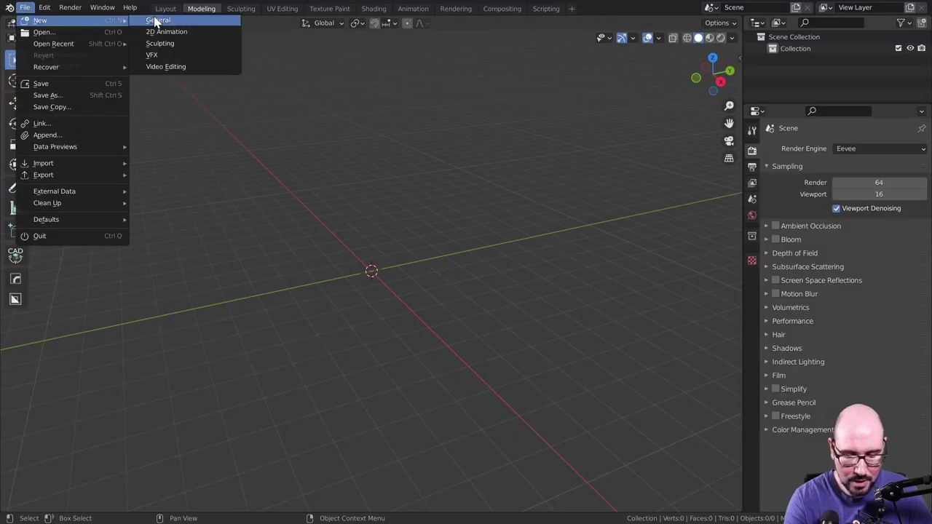
pyautogui.click(182, 51)
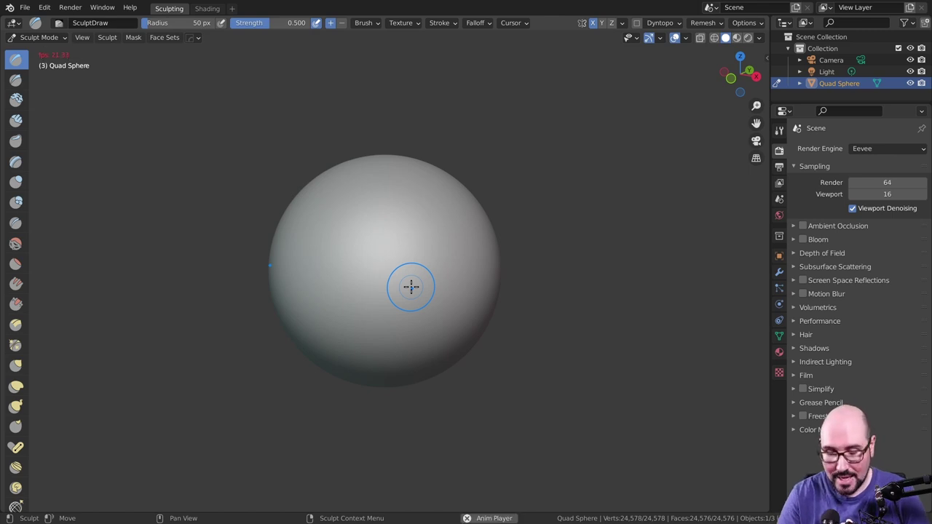
pyautogui.press('Escape')
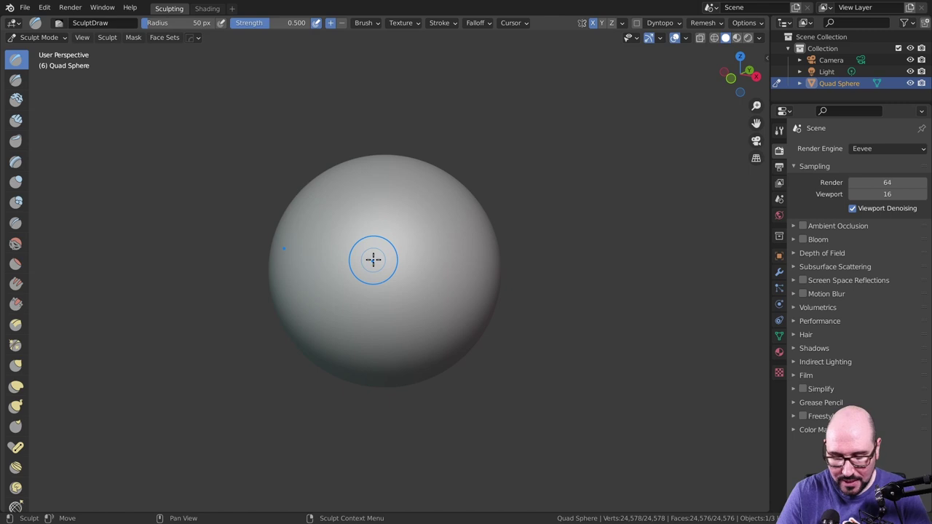
# Step: With the Grab brush at 256 px, pull the sphere's sides toward an egg shape
pyautogui.scroll(-4, 17, 291)
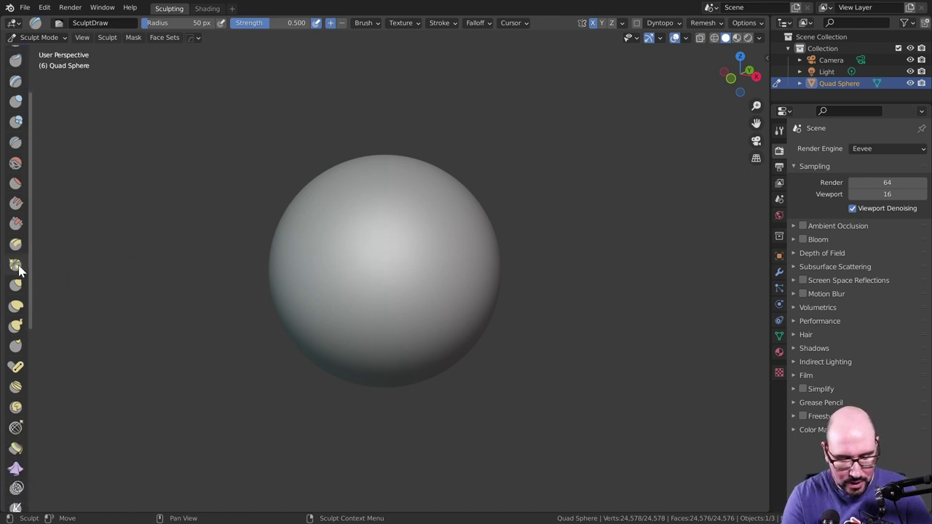
pyautogui.click(16, 286)
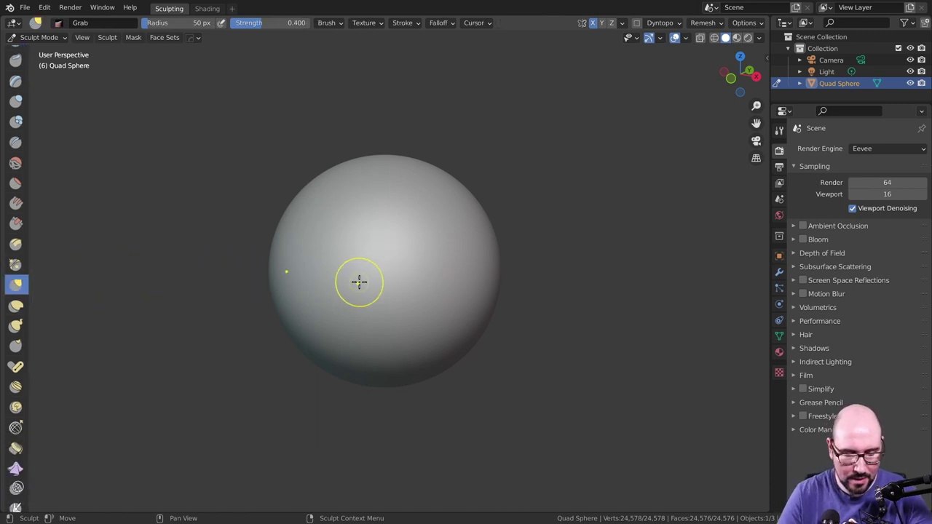
pyautogui.press('f')
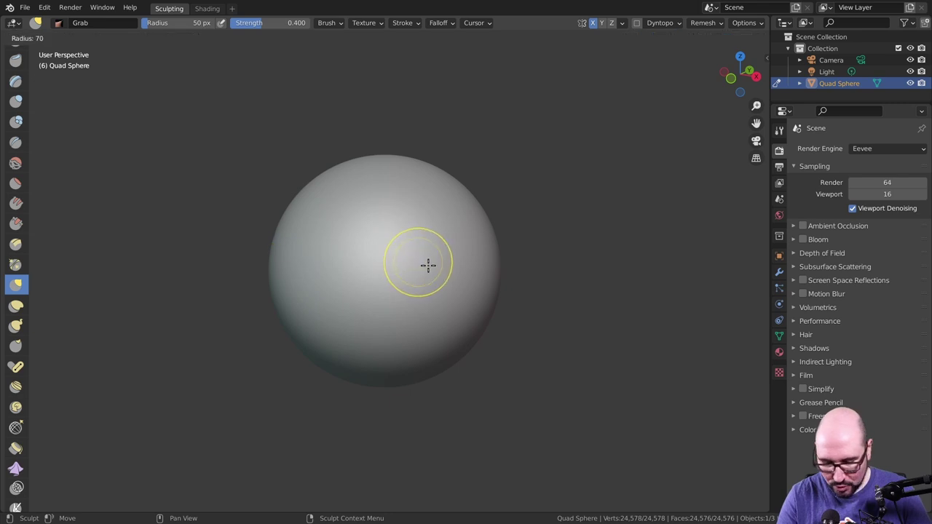
pyautogui.click(516, 286)
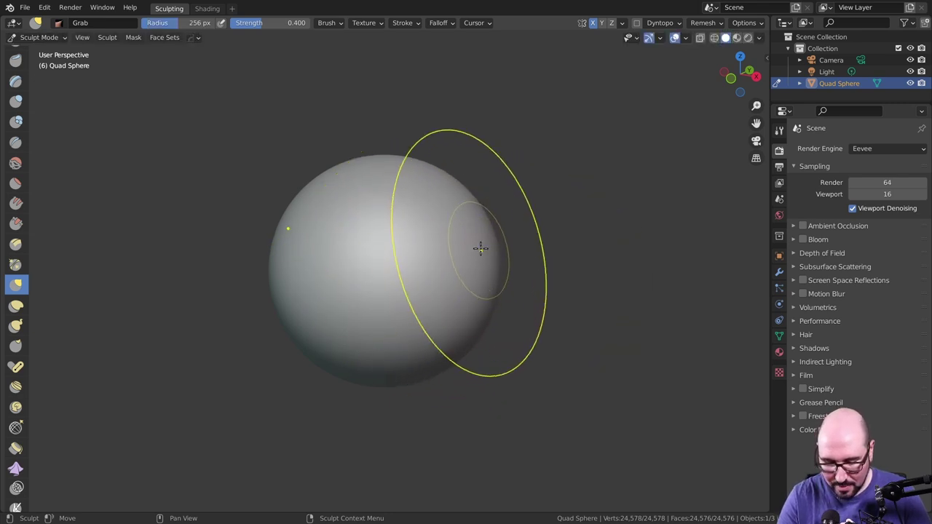
pyautogui.moveTo(482, 248)
pyautogui.mouseDown(button='middle')
pyautogui.moveTo(503, 260)
pyautogui.moveTo(499, 268)
pyautogui.mouseUp(button='middle')
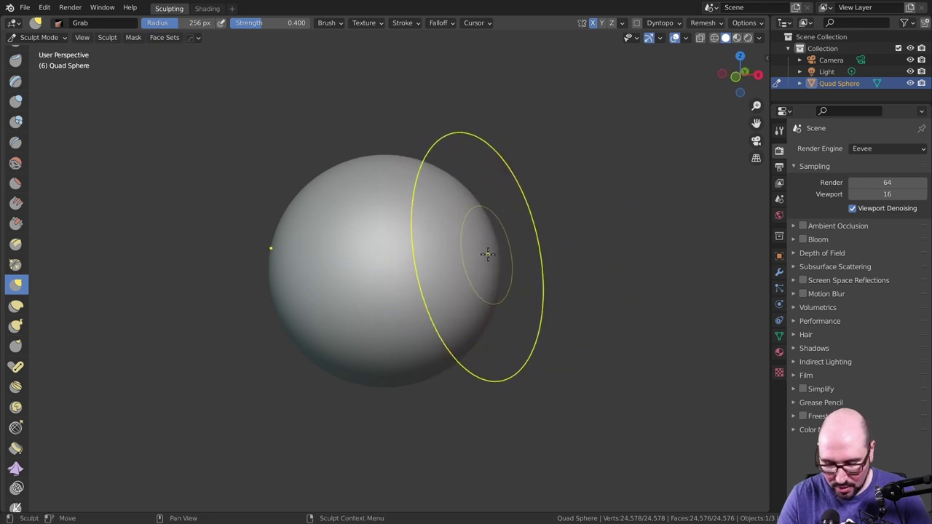
pyautogui.moveTo(489, 254)
pyautogui.mouseDown()
pyautogui.moveTo(462, 260)
pyautogui.moveTo(443, 191)
pyautogui.mouseUp()
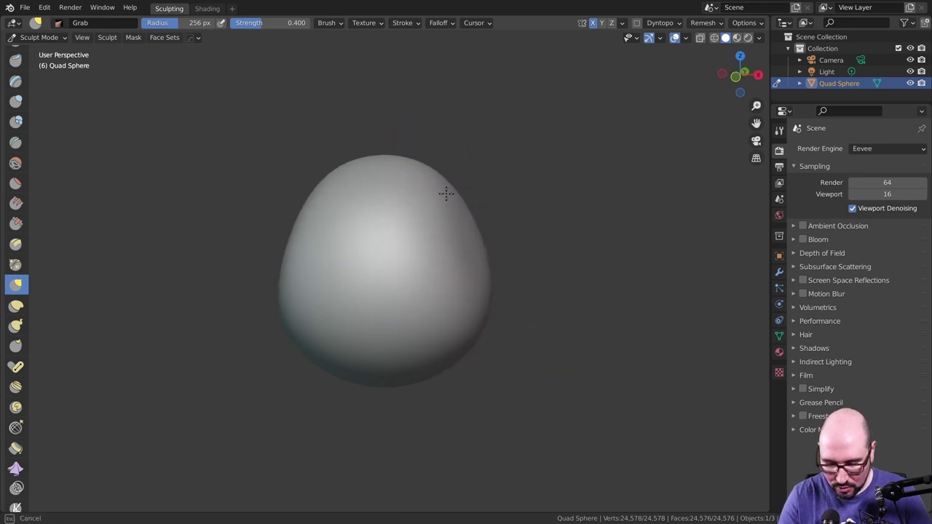
pyautogui.moveTo(462, 270)
pyautogui.mouseDown()
pyautogui.moveTo(448, 313)
pyautogui.moveTo(472, 252)
pyautogui.moveTo(414, 241)
pyautogui.moveTo(458, 284)
pyautogui.mouseUp()
pyautogui.moveTo(458, 284)
pyautogui.mouseDown(button='middle')
pyautogui.moveTo(415, 276)
pyautogui.moveTo(425, 276)
pyautogui.moveTo(374, 200)
pyautogui.mouseUp(button='middle')
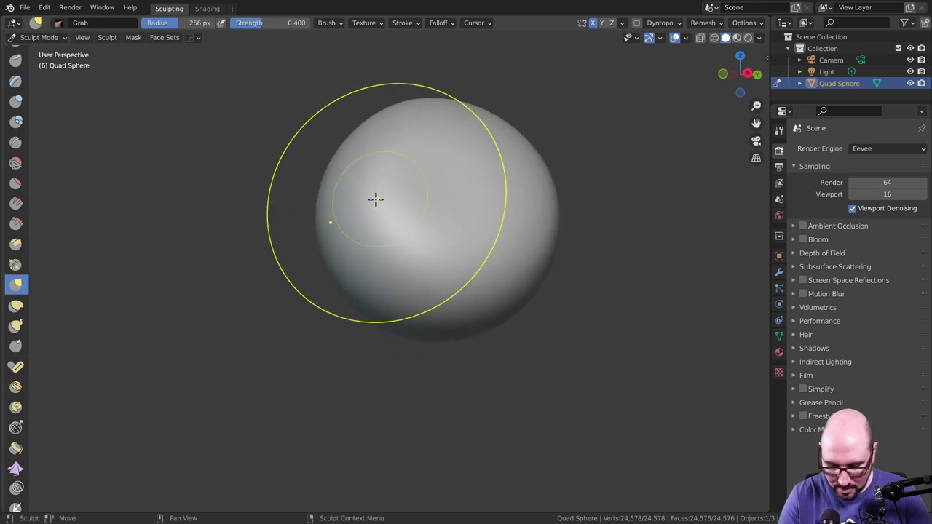
pyautogui.moveTo(361, 289)
pyautogui.mouseDown()
pyautogui.moveTo(321, 327)
pyautogui.moveTo(376, 317)
pyautogui.moveTo(360, 321)
pyautogui.moveTo(365, 289)
pyautogui.moveTo(437, 254)
pyautogui.moveTo(391, 273)
pyautogui.moveTo(485, 291)
pyautogui.moveTo(490, 316)
pyautogui.moveTo(500, 308)
pyautogui.mouseUp()
# Step: Enlarge the Grab radius to 359 px and reshape the sphere's lower-right, right side and top
pyautogui.press('f')
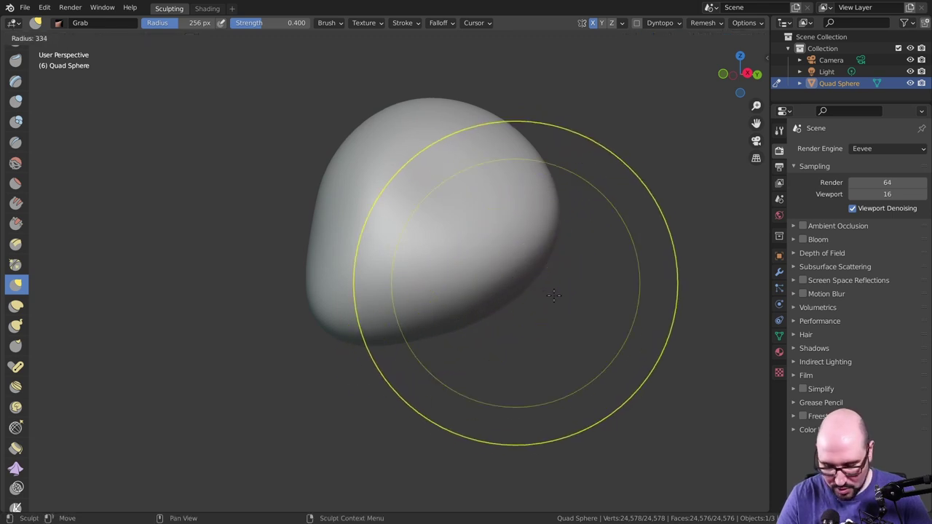
pyautogui.click(563, 301)
pyautogui.moveTo(454, 327); pyautogui.dragTo(537, 256)
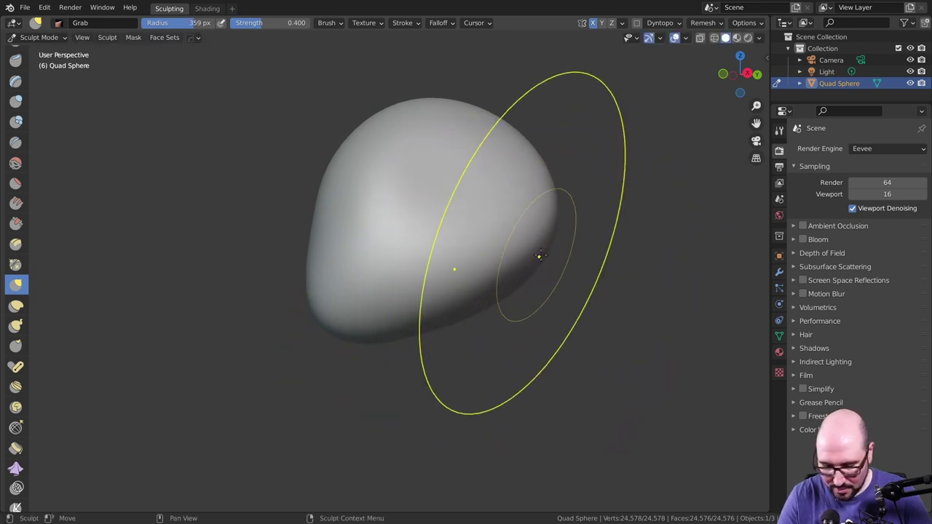
pyautogui.moveTo(548, 201); pyautogui.dragTo(524, 225)
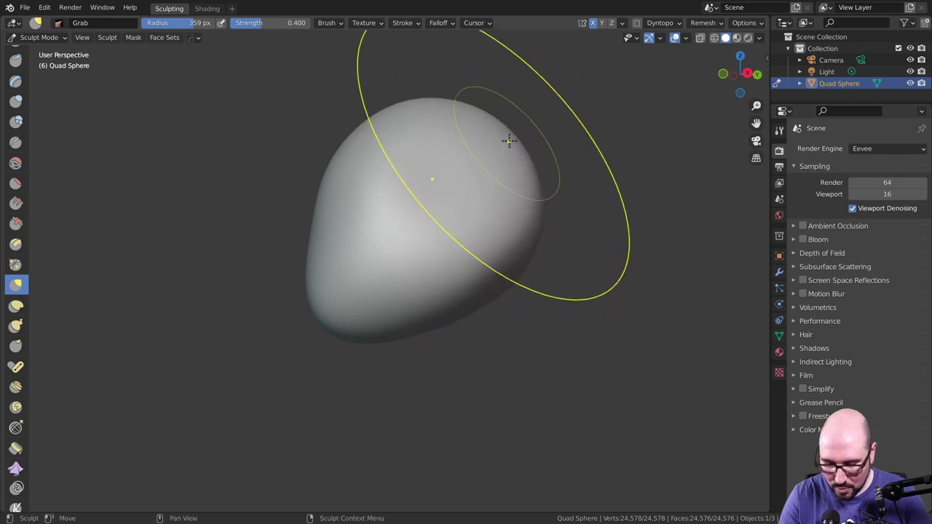
pyautogui.moveTo(505, 141)
pyautogui.mouseDown()
pyautogui.moveTo(471, 115)
pyautogui.moveTo(350, 131)
pyautogui.mouseUp()
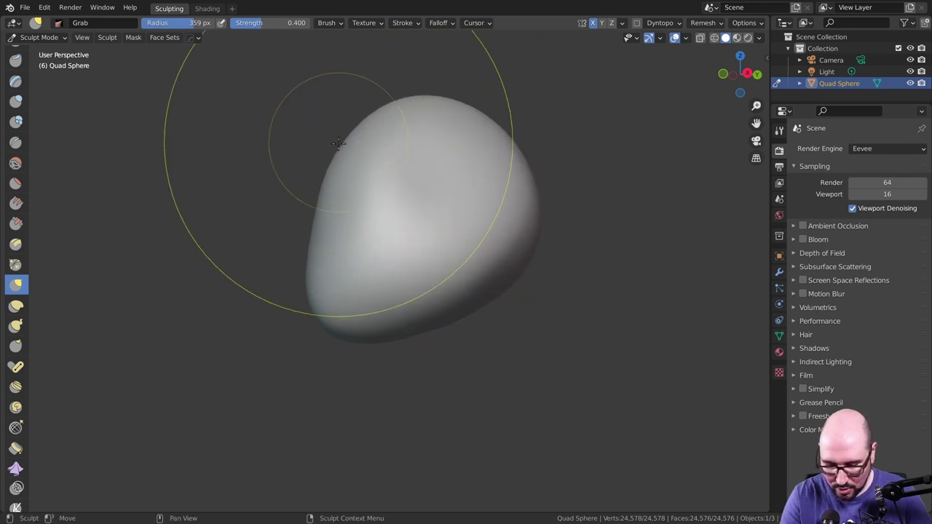
pyautogui.moveTo(324, 166); pyautogui.dragTo(342, 169)
pyautogui.moveTo(520, 156); pyautogui.dragTo(500, 141)
pyautogui.hotkey('ctrl', 'z')
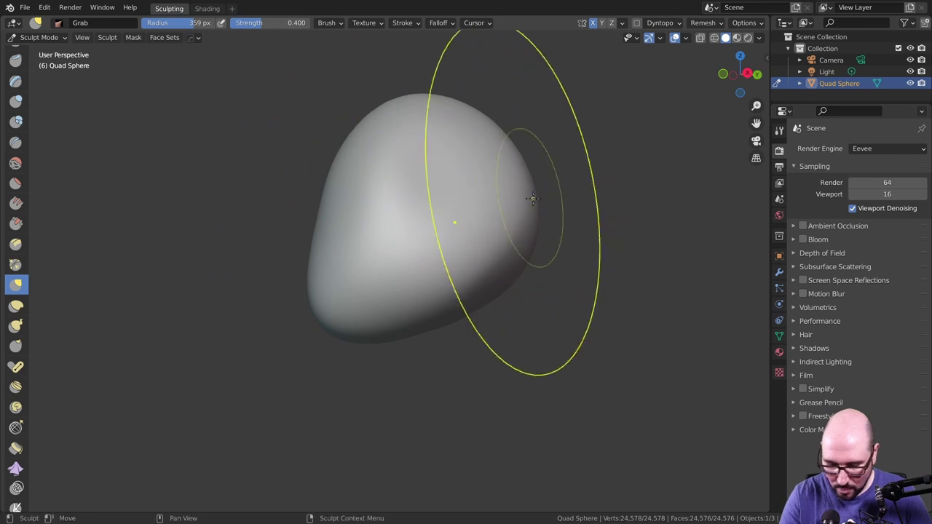
pyautogui.moveTo(539, 184)
pyautogui.mouseDown(button='middle')
pyautogui.moveTo(522, 211)
pyautogui.moveTo(519, 182)
pyautogui.mouseUp(button='middle')
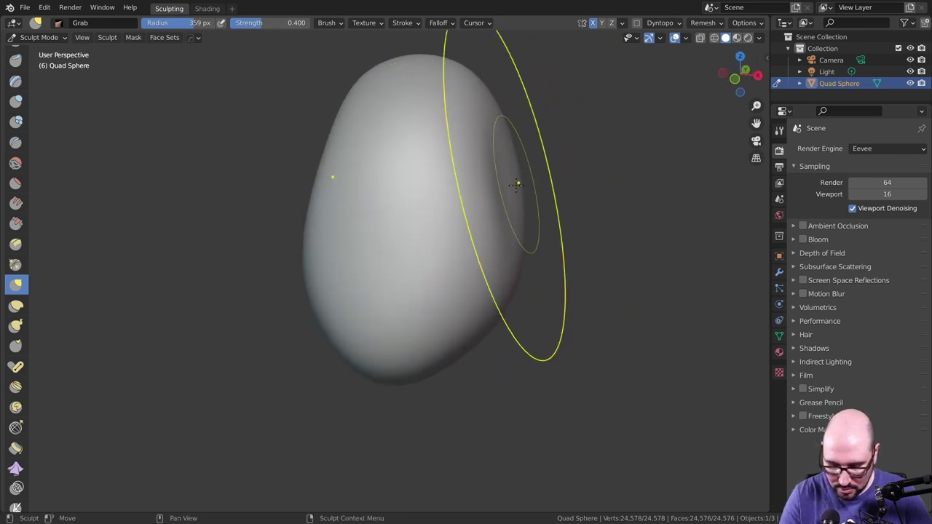
# Step: At 235 px radius, pull the sides inward and stretch the lower part of the head
pyautogui.press('f')
pyautogui.click(457, 195)
pyautogui.moveTo(510, 174); pyautogui.dragTo(485, 166)
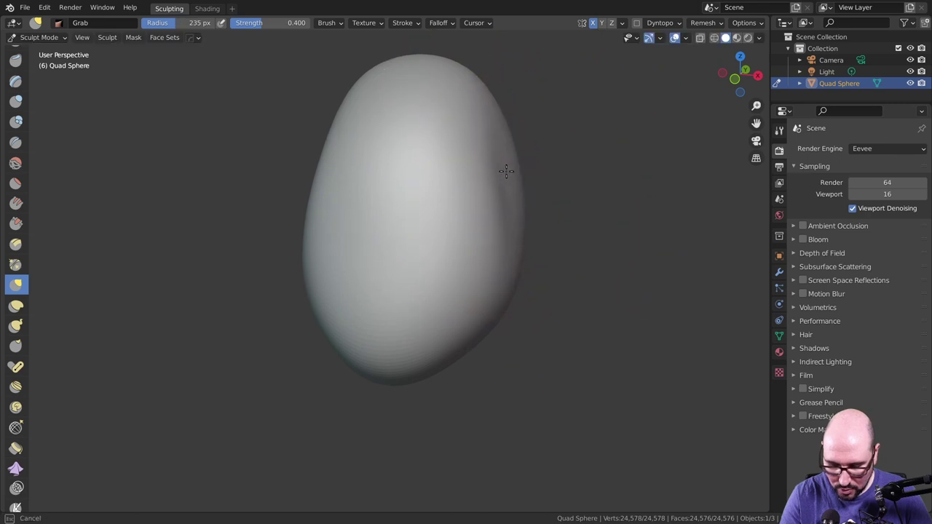
pyautogui.moveTo(489, 191)
pyautogui.mouseDown(button='middle')
pyautogui.moveTo(559, 205)
pyautogui.moveTo(477, 182)
pyautogui.mouseUp(button='middle')
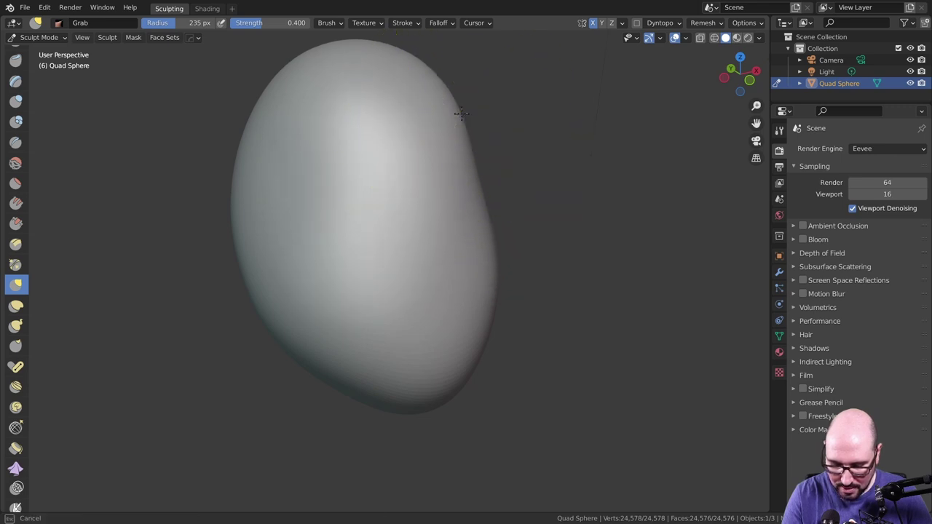
pyautogui.moveTo(499, 146); pyautogui.dragTo(433, 103, button='middle')
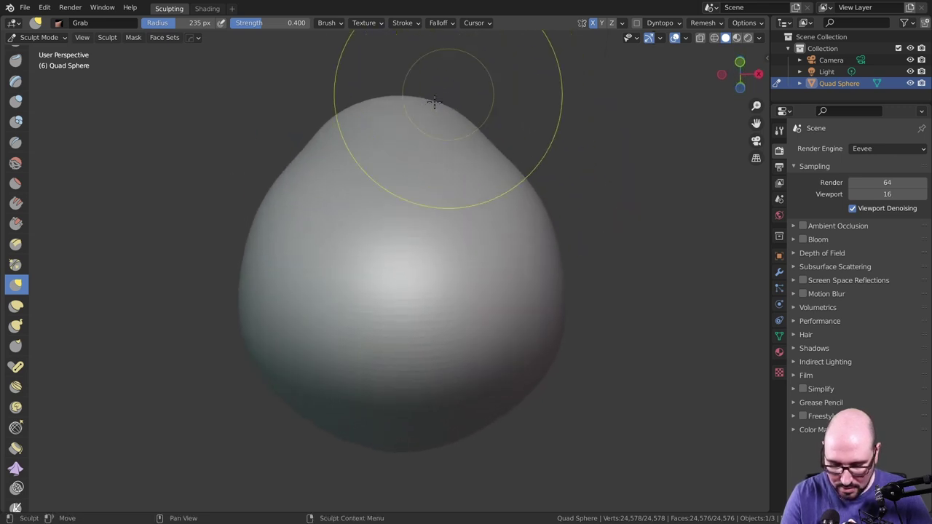
pyautogui.moveTo(387, 139); pyautogui.dragTo(386, 154)
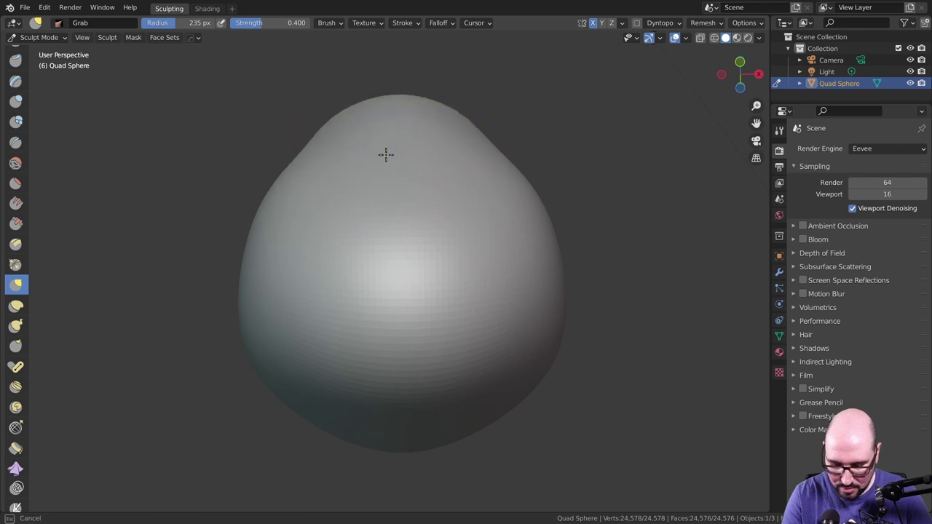
pyautogui.moveTo(383, 165)
pyautogui.mouseDown(button='middle')
pyautogui.moveTo(479, 189)
pyautogui.moveTo(517, 125)
pyautogui.mouseUp(button='middle')
pyautogui.moveTo(386, 175); pyautogui.dragTo(380, 181)
pyautogui.moveTo(499, 135)
pyautogui.mouseDown(button='middle')
pyautogui.moveTo(530, 195)
pyautogui.moveTo(484, 271)
pyautogui.mouseUp(button='middle')
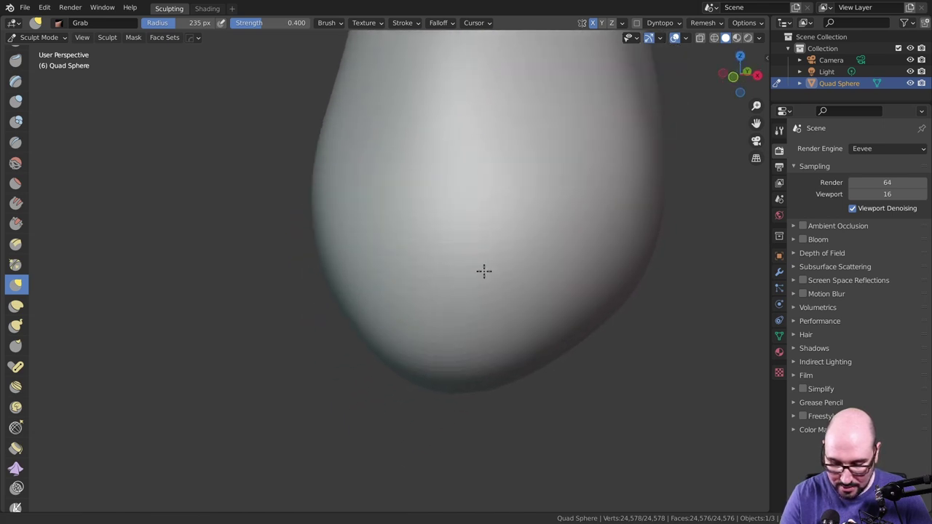
pyautogui.scroll(-5, 485, 270)
pyautogui.moveTo(531, 304)
pyautogui.mouseDown(button='middle')
pyautogui.moveTo(558, 275)
pyautogui.moveTo(576, 276)
pyautogui.moveTo(528, 259)
pyautogui.moveTo(458, 333)
pyautogui.mouseUp(button='middle')
# Step: At 420 px Grab radius, deform the head's lower part, top, right edge and lower-right bulge
pyautogui.press('f')
pyautogui.click(572, 278)
pyautogui.moveTo(478, 343); pyautogui.dragTo(500, 215)
pyautogui.press('f')
pyautogui.press('Escape')
pyautogui.moveTo(474, 108)
pyautogui.mouseDown()
pyautogui.moveTo(487, 131)
pyautogui.moveTo(483, 158)
pyautogui.mouseUp()
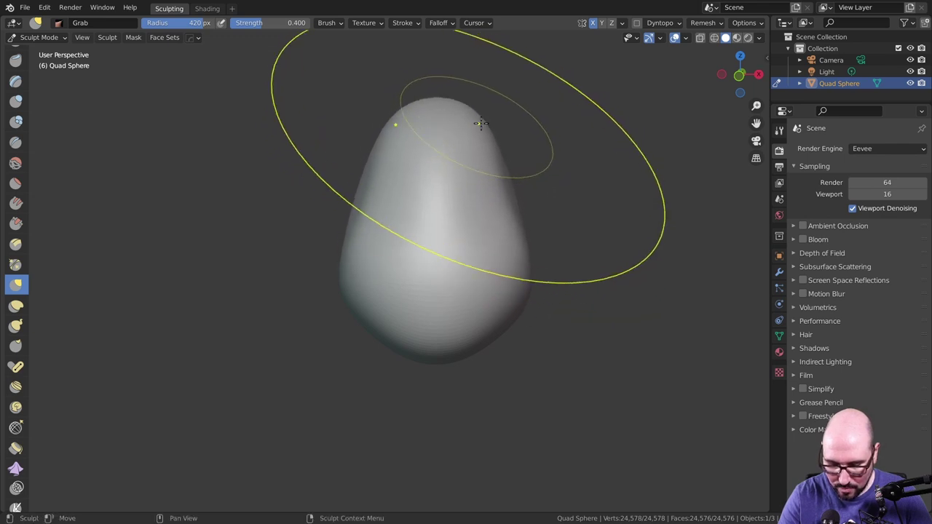
pyautogui.moveTo(480, 124); pyautogui.dragTo(536, 175, button='middle')
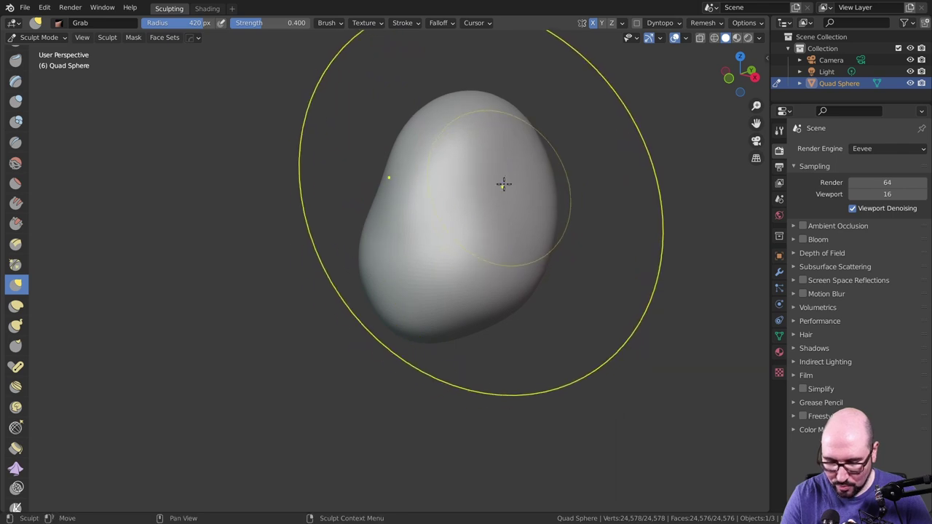
pyautogui.moveTo(503, 184)
pyautogui.mouseDown(button='middle')
pyautogui.moveTo(516, 200)
pyautogui.moveTo(516, 248)
pyautogui.mouseUp(button='middle')
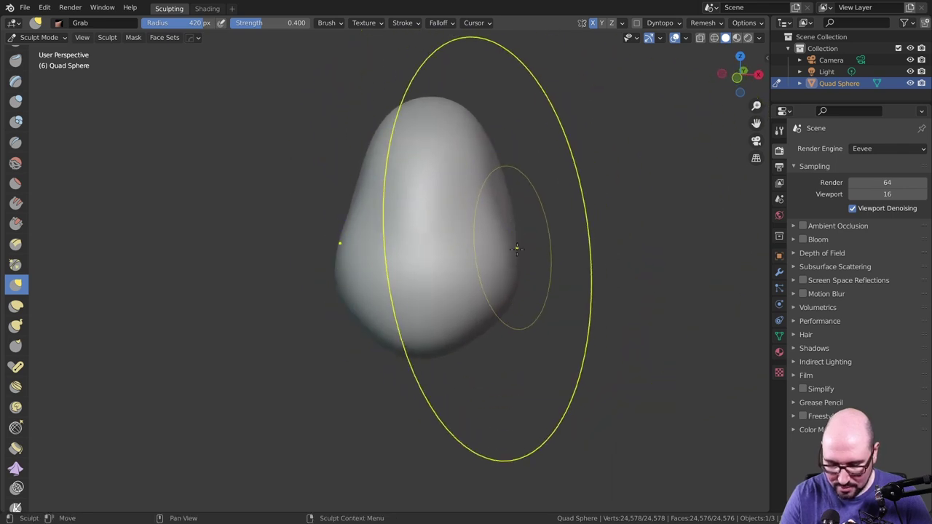
pyautogui.moveTo(516, 248)
pyautogui.mouseDown()
pyautogui.moveTo(510, 291)
pyautogui.moveTo(477, 324)
pyautogui.mouseUp()
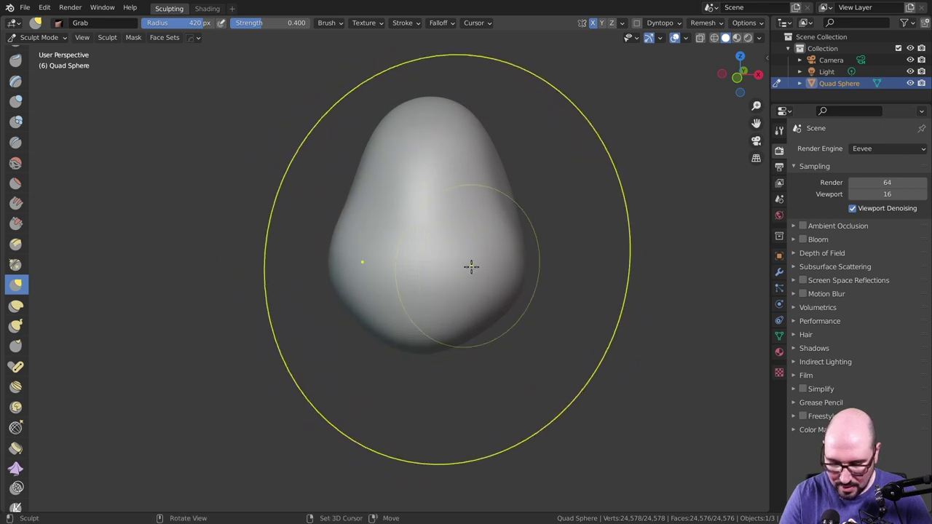
pyautogui.moveTo(470, 267)
pyautogui.mouseDown()
pyautogui.moveTo(493, 262)
pyautogui.moveTo(399, 264)
pyautogui.mouseUp()
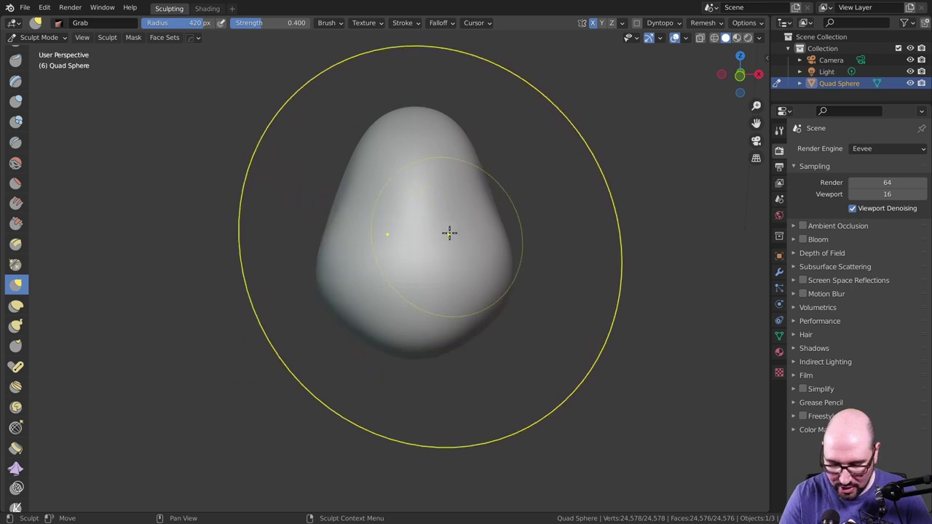
# Step: Using 243 px then 395 px radius, refine the upper surface and round out the lower edges
pyautogui.press('f')
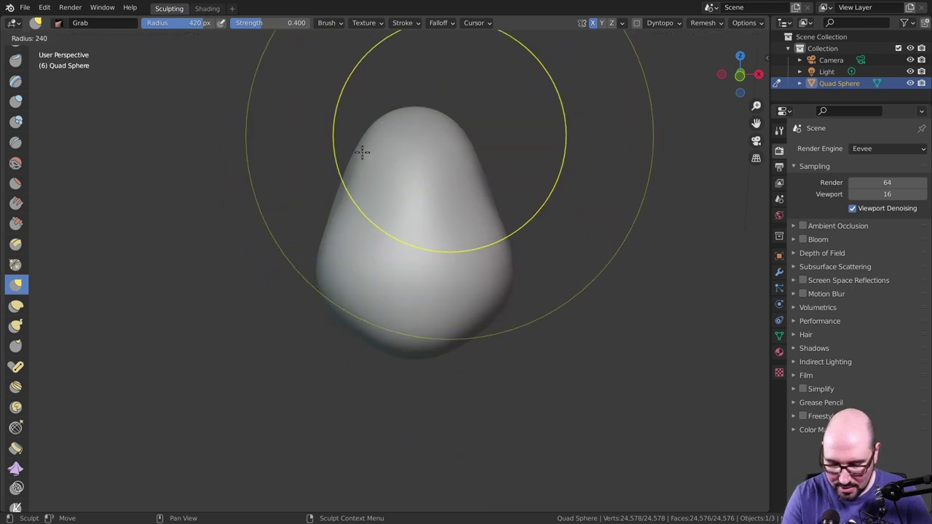
pyautogui.click(364, 152)
pyautogui.moveTo(453, 130); pyautogui.dragTo(451, 156)
pyautogui.moveTo(452, 156); pyautogui.dragTo(520, 156, button='middle')
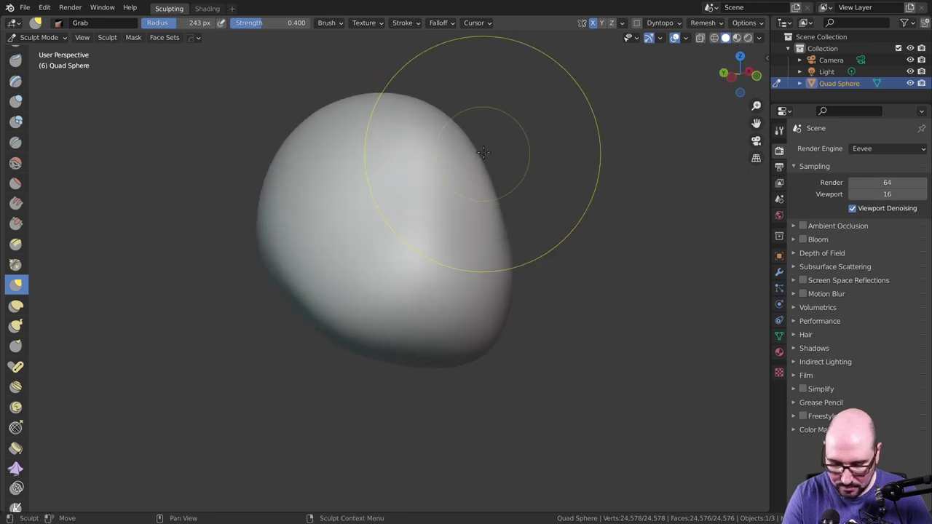
pyautogui.click(559, 152)
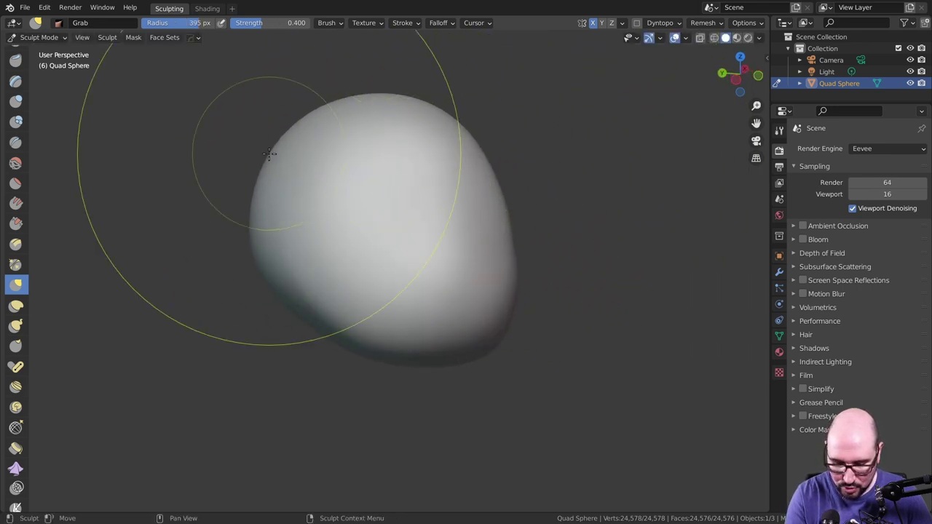
pyautogui.moveTo(269, 153); pyautogui.dragTo(291, 133)
pyautogui.moveTo(437, 109); pyautogui.dragTo(438, 120)
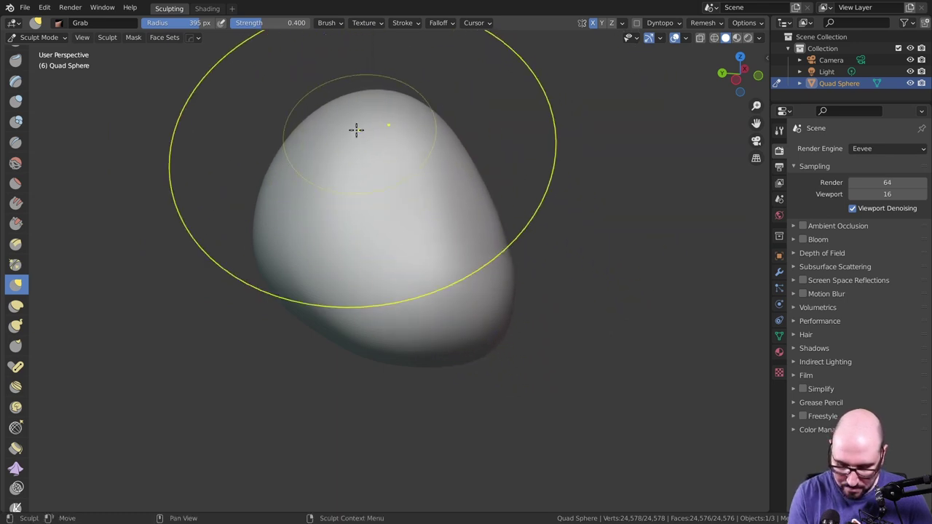
pyautogui.moveTo(313, 131)
pyautogui.mouseDown()
pyautogui.moveTo(265, 270)
pyautogui.moveTo(341, 302)
pyautogui.mouseUp()
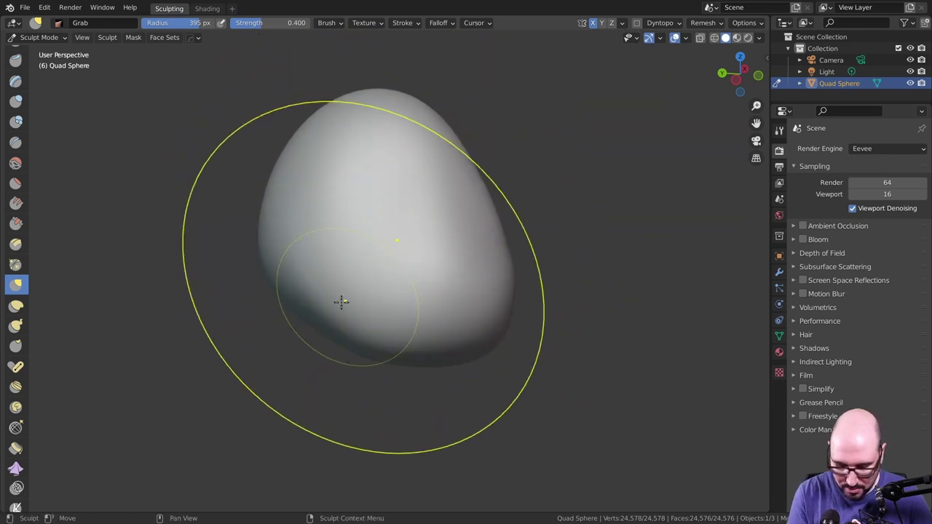
pyautogui.moveTo(291, 333)
pyautogui.mouseDown()
pyautogui.moveTo(339, 338)
pyautogui.moveTo(357, 289)
pyautogui.mouseUp()
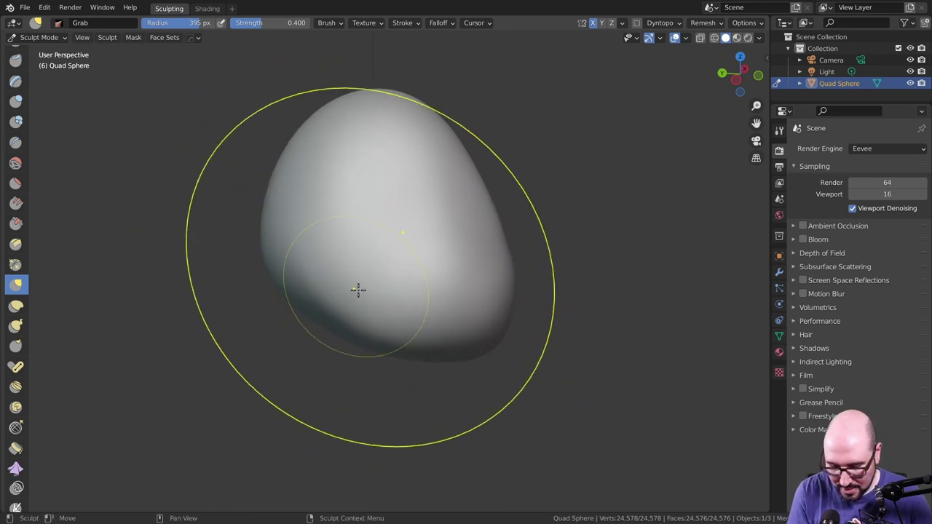
pyautogui.moveTo(415, 226)
pyautogui.mouseDown(button='middle')
pyautogui.moveTo(497, 206)
pyautogui.moveTo(458, 231)
pyautogui.moveTo(453, 308)
pyautogui.moveTo(500, 225)
pyautogui.moveTo(529, 274)
pyautogui.moveTo(430, 273)
pyautogui.moveTo(462, 266)
pyautogui.moveTo(384, 293)
pyautogui.moveTo(474, 267)
pyautogui.moveTo(469, 283)
pyautogui.mouseUp(button='middle')
# Step: Switch to Clay Strips at 78 px radius and enable dynamic topology
pyautogui.click(299, 308)
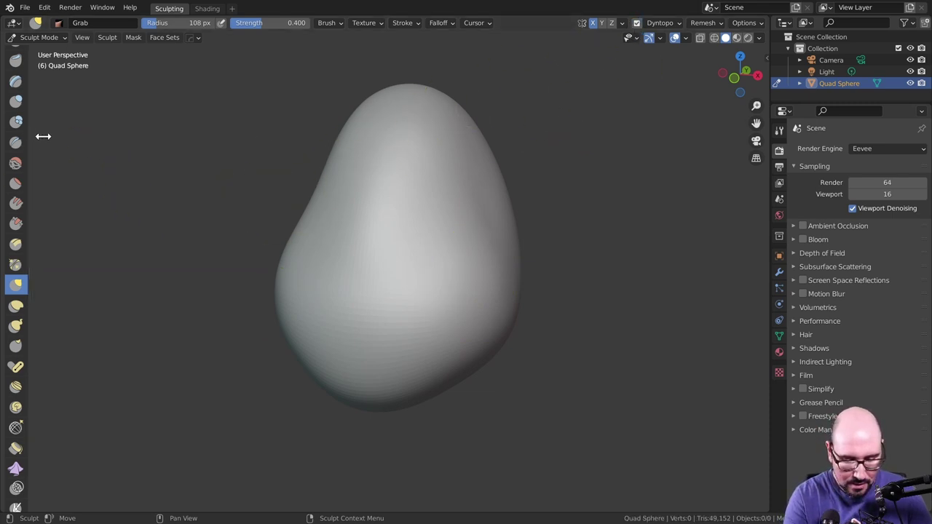
pyautogui.moveTo(32, 137); pyautogui.dragTo(53, 138)
pyautogui.click(39, 55)
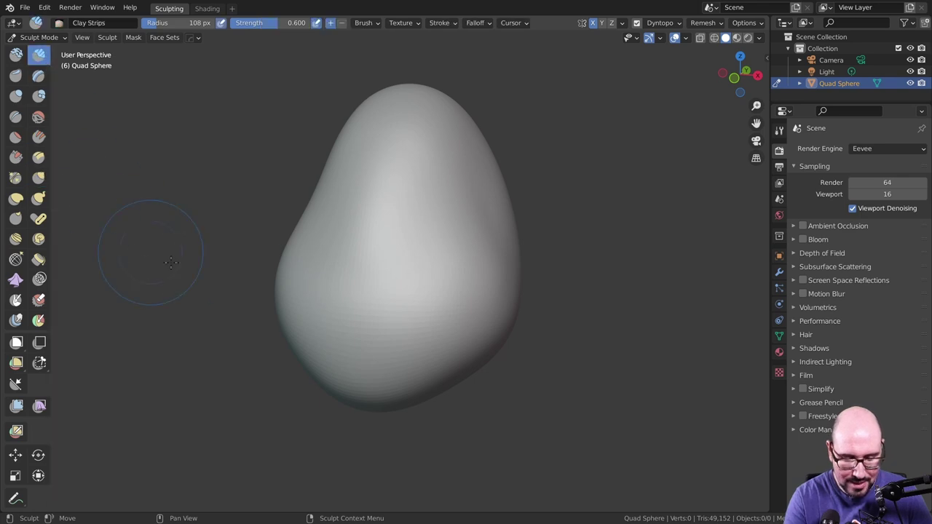
pyautogui.moveTo(357, 249); pyautogui.dragTo(442, 280, button='middle')
pyautogui.scroll(2, 444, 276)
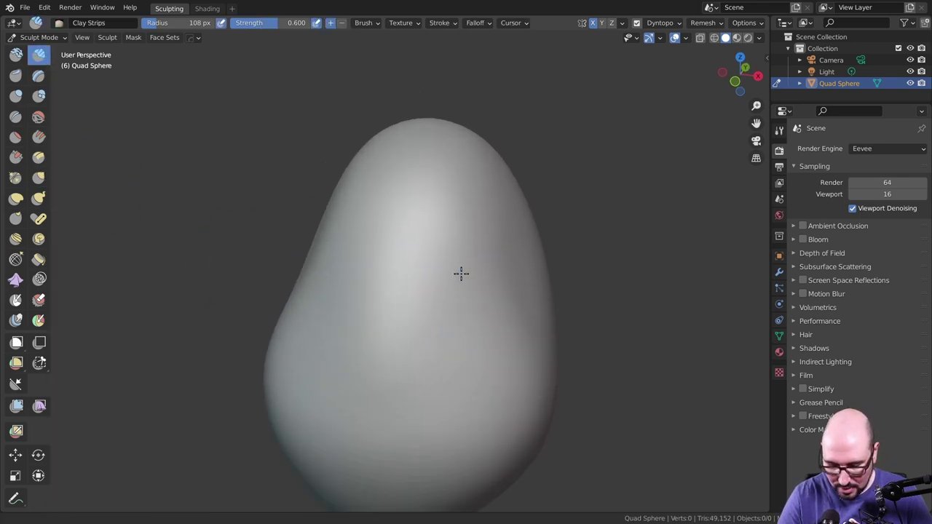
pyautogui.scroll(2, 460, 272)
pyautogui.press('f')
pyautogui.click(452, 261)
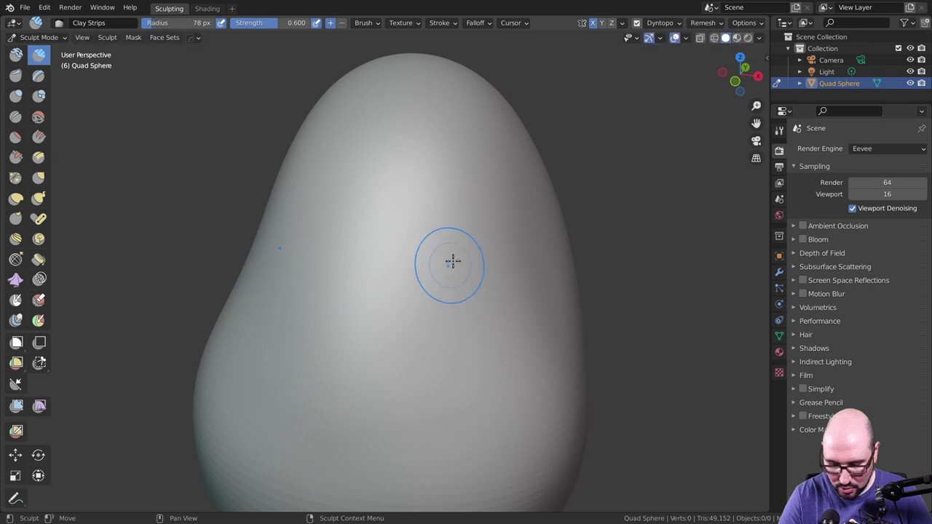
pyautogui.click(660, 23)
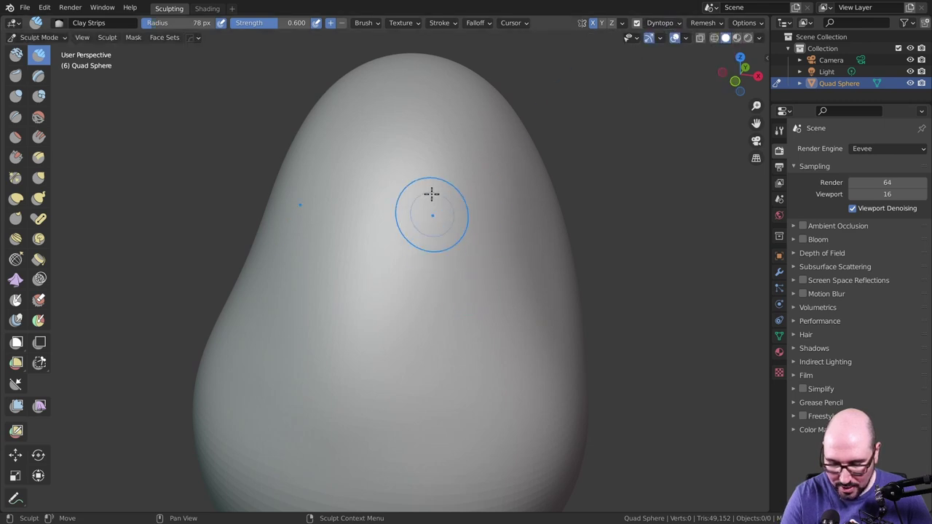
pyautogui.moveTo(415, 204)
pyautogui.mouseDown(button='middle')
pyautogui.moveTo(451, 232)
pyautogui.moveTo(472, 198)
pyautogui.mouseUp(button='middle')
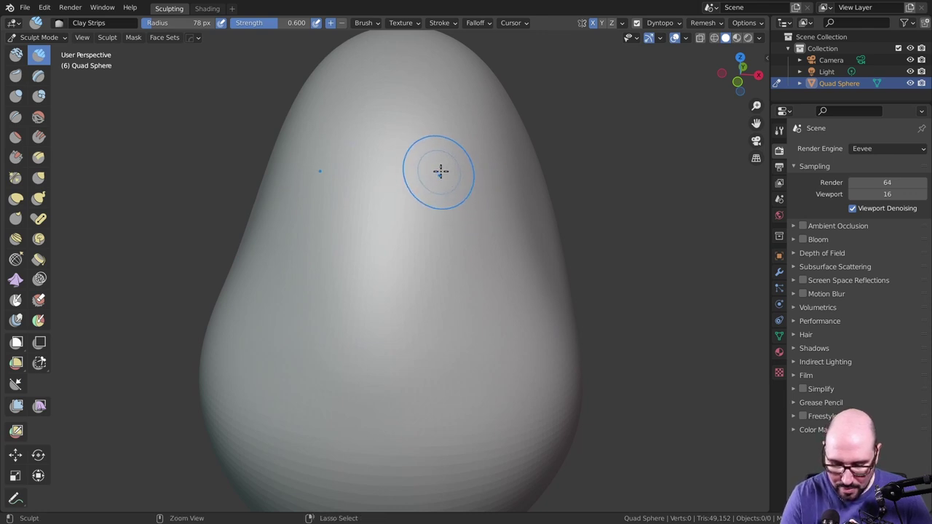
# Step: Sculpt two mirrored eye sockets on the upper face
pyautogui.moveTo(439, 171)
pyautogui.mouseDown()
pyautogui.moveTo(439, 193)
pyautogui.moveTo(453, 188)
pyautogui.moveTo(433, 190)
pyautogui.moveTo(434, 248)
pyautogui.moveTo(468, 214)
pyautogui.mouseUp()
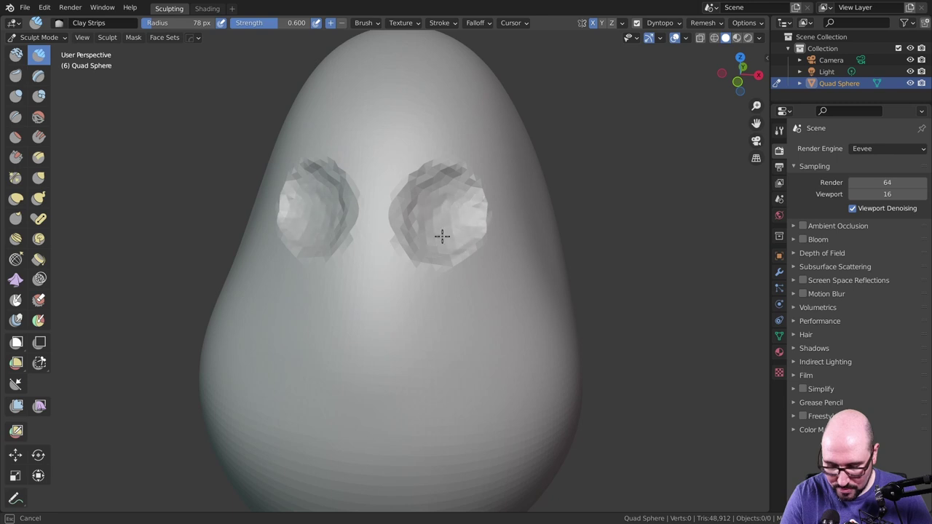
pyautogui.moveTo(437, 246)
pyautogui.mouseDown()
pyautogui.moveTo(454, 241)
pyautogui.moveTo(456, 203)
pyautogui.mouseUp()
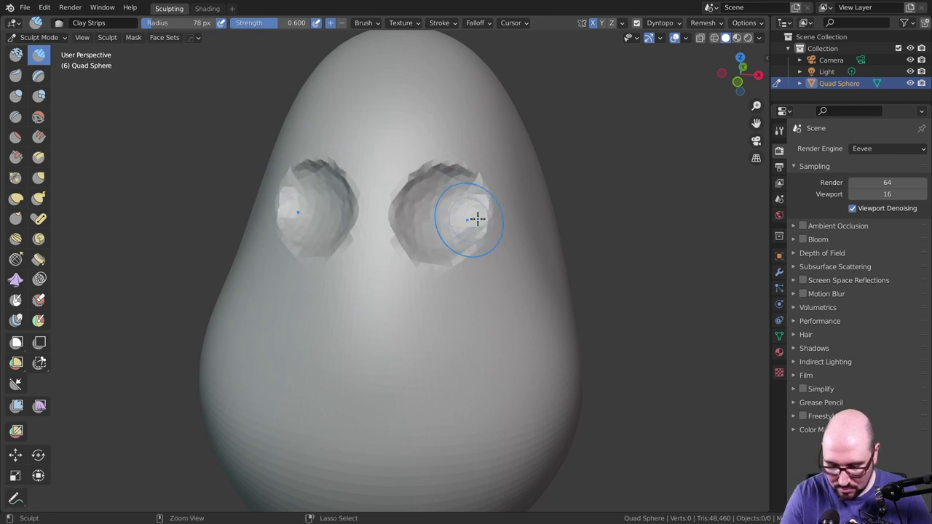
pyautogui.scroll(-2, 484, 182)
pyautogui.scroll(-4, 479, 263)
pyautogui.moveTo(478, 263)
pyautogui.mouseDown(button='middle')
pyautogui.moveTo(527, 249)
pyautogui.moveTo(453, 252)
pyautogui.moveTo(520, 254)
pyautogui.moveTo(474, 228)
pyautogui.mouseUp(button='middle')
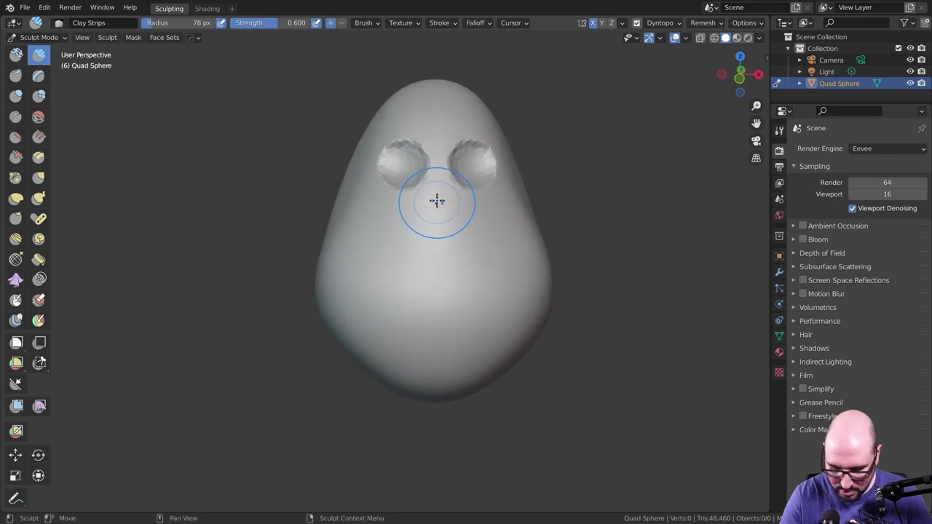
# Step: Build a bulging nose up toward the eyes and rough in clay below it for the mouth
pyautogui.moveTo(421, 243); pyautogui.dragTo(457, 273)
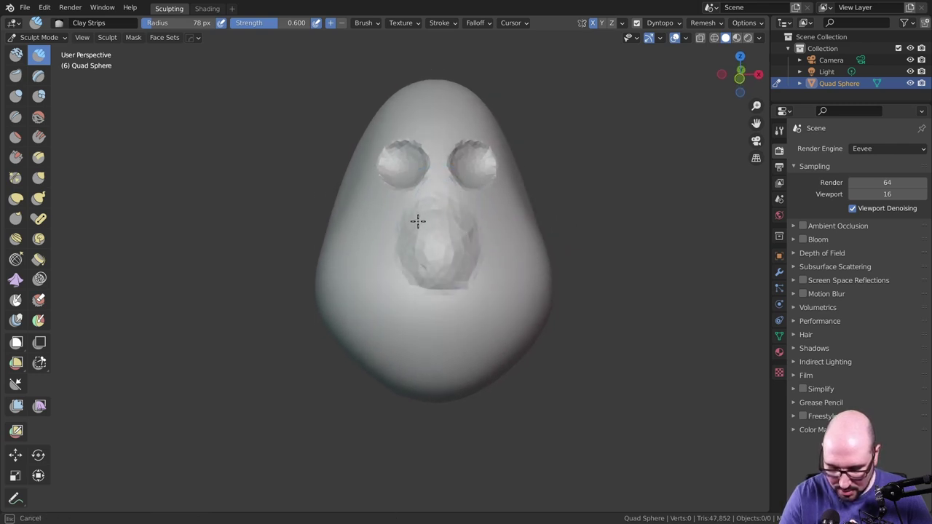
pyautogui.moveTo(433, 210); pyautogui.dragTo(432, 188)
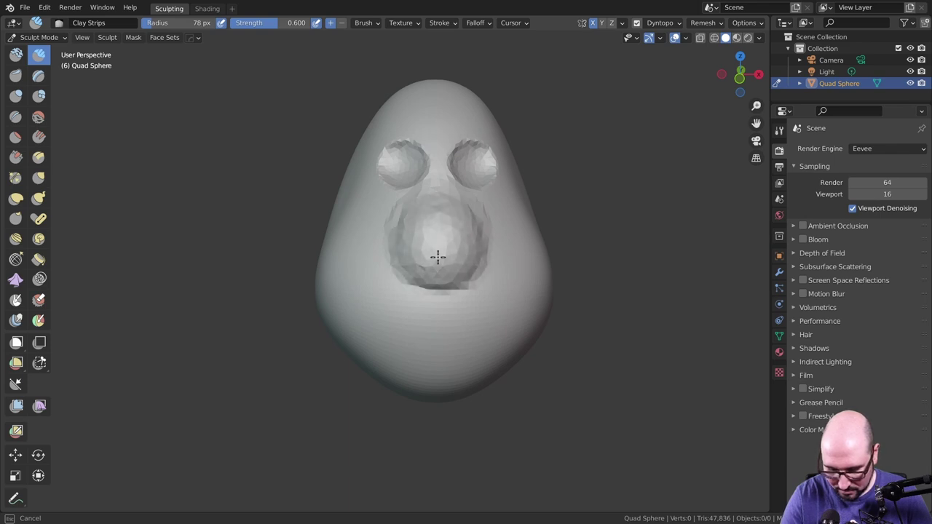
pyautogui.moveTo(438, 256)
pyautogui.mouseDown(button='middle')
pyautogui.moveTo(531, 197)
pyautogui.moveTo(441, 277)
pyautogui.mouseUp(button='middle')
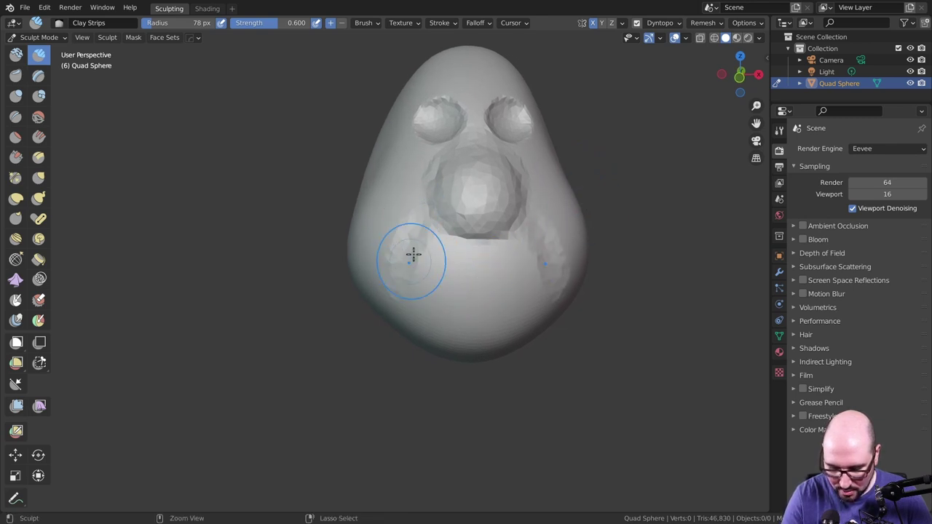
pyautogui.moveTo(455, 243); pyautogui.dragTo(510, 308)
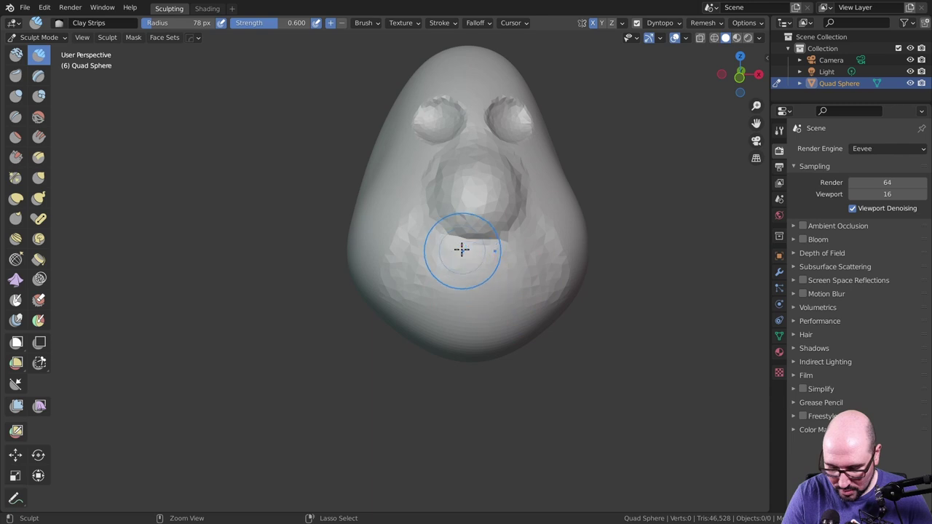
pyautogui.moveTo(404, 203); pyautogui.dragTo(423, 166)
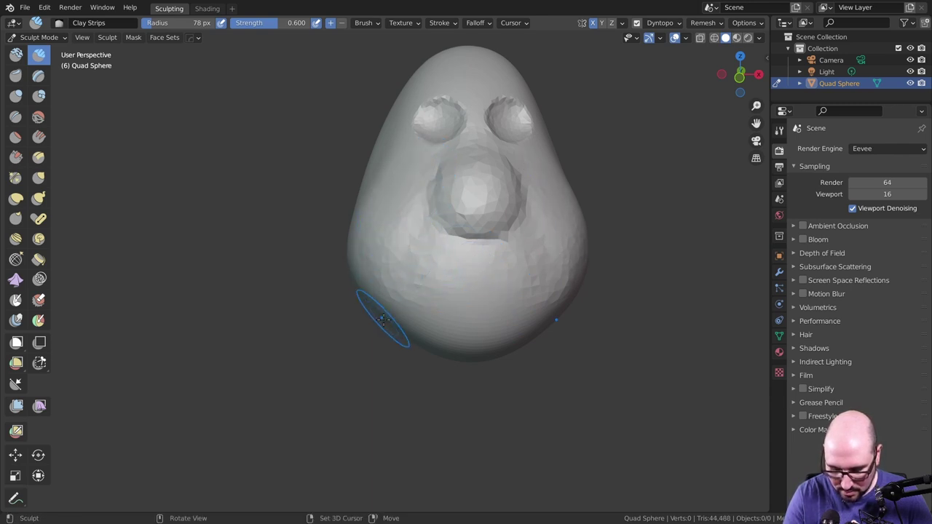
# Step: Orbit and zoom around the head to inspect the mouth and chin
pyautogui.moveTo(553, 279); pyautogui.dragTo(436, 275, button='middle')
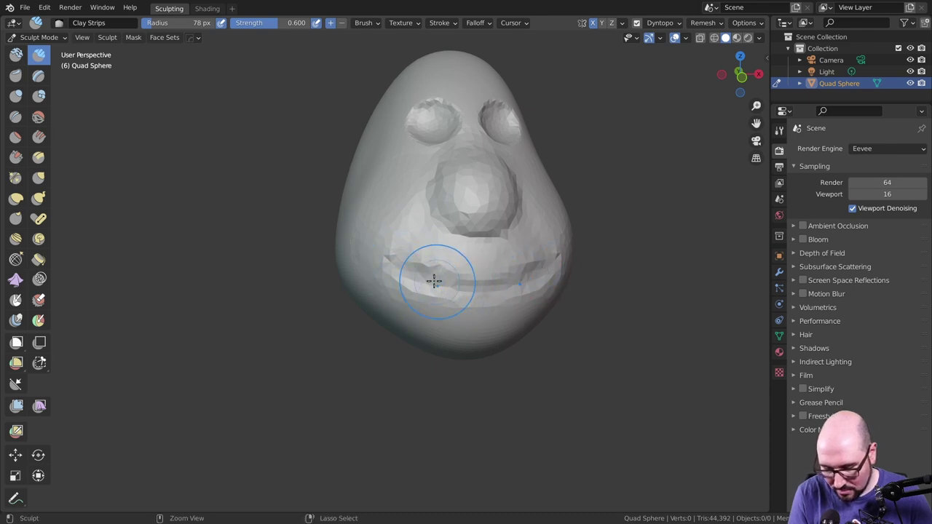
pyautogui.moveTo(538, 245); pyautogui.dragTo(435, 221, button='middle')
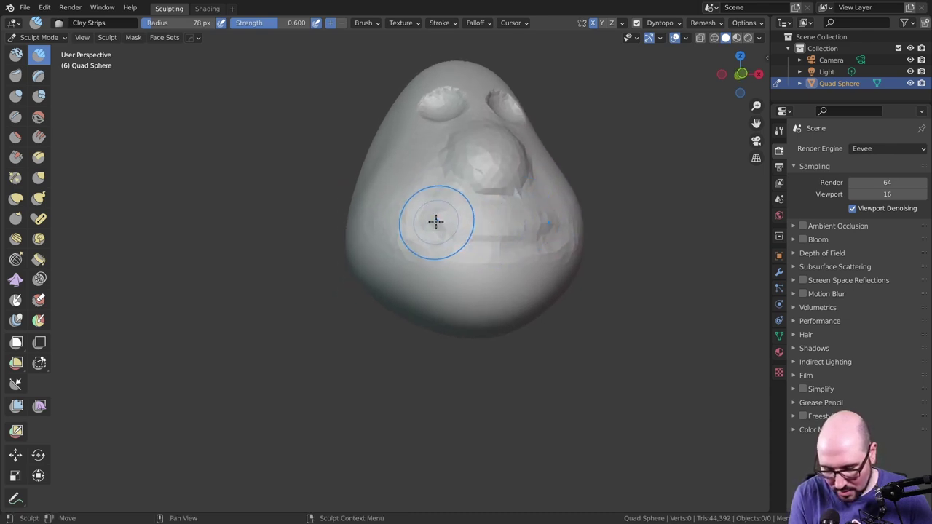
pyautogui.scroll(1, 530, 226)
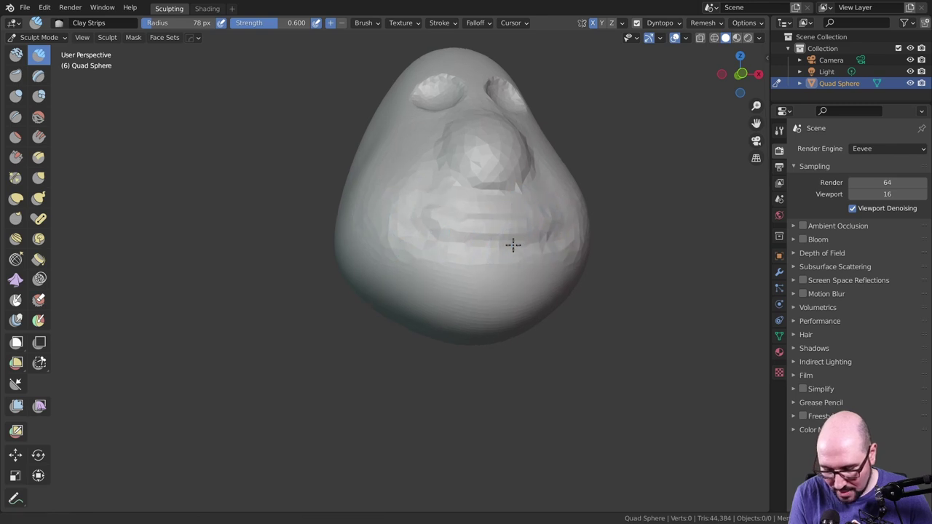
pyautogui.scroll(1, 510, 243)
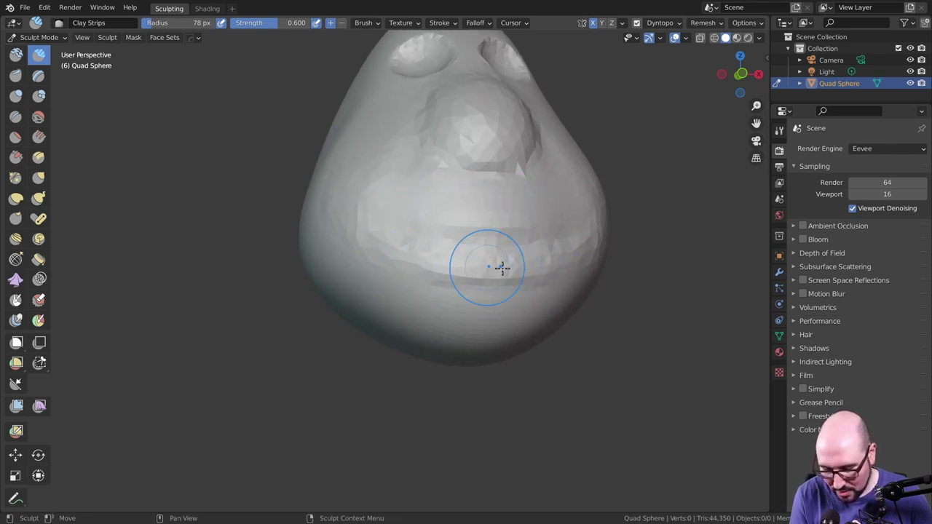
pyautogui.moveTo(502, 268)
pyautogui.mouseDown(button='middle')
pyautogui.moveTo(458, 218)
pyautogui.moveTo(406, 241)
pyautogui.mouseUp(button='middle')
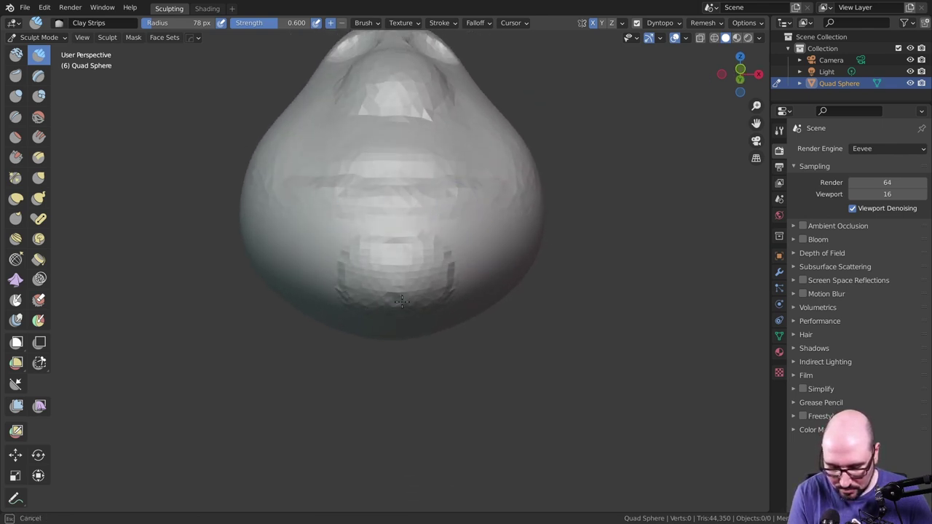
pyautogui.moveTo(487, 284)
pyautogui.mouseDown(button='middle')
pyautogui.moveTo(508, 245)
pyautogui.moveTo(463, 235)
pyautogui.mouseUp(button='middle')
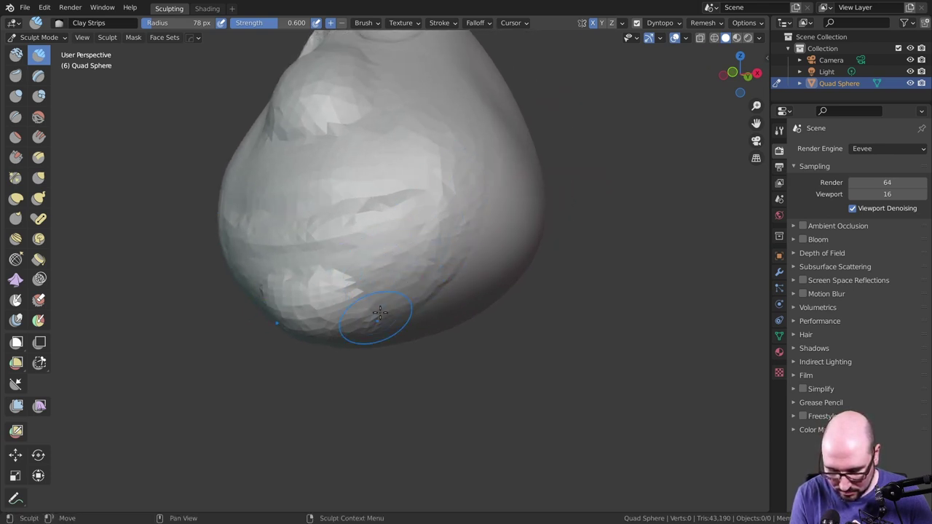
# Step: Raise the Clay Strips radius to 132 px and smooth the lower-left chin surface
pyautogui.press('f')
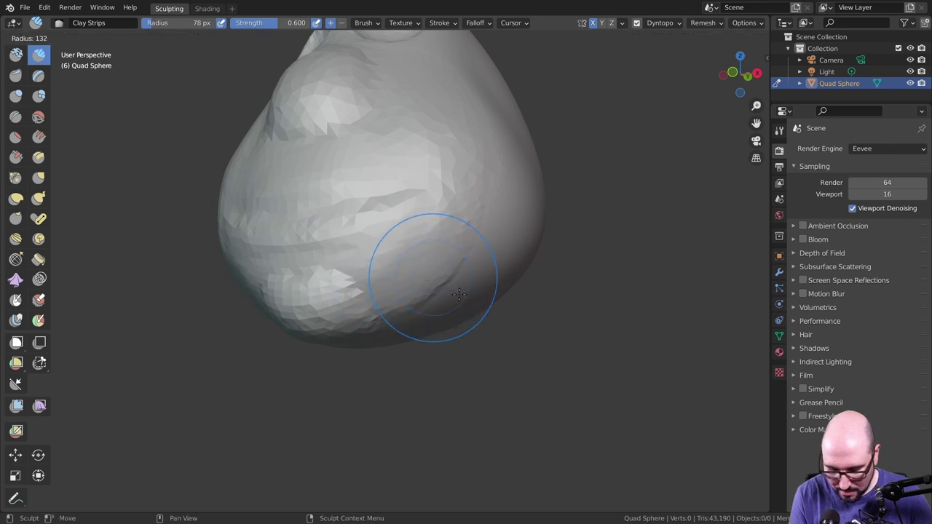
pyautogui.click(441, 233)
pyautogui.moveTo(337, 290)
pyautogui.keyDown('shift'); pyautogui.mouseDown()
pyautogui.moveTo(306, 306)
pyautogui.moveTo(357, 258)
pyautogui.mouseUp(); pyautogui.keyUp('shift')
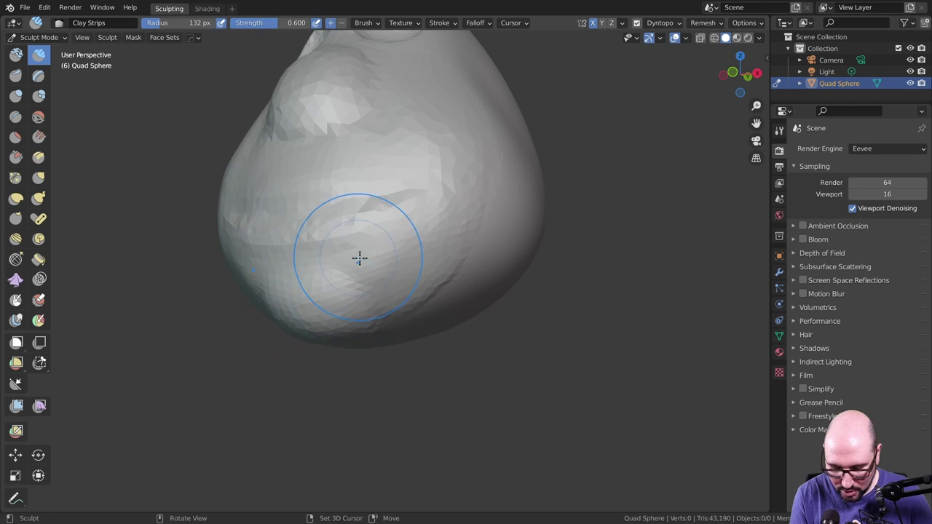
pyautogui.moveTo(358, 258); pyautogui.dragTo(453, 270, button='middle')
pyautogui.scroll(-1, 453, 269)
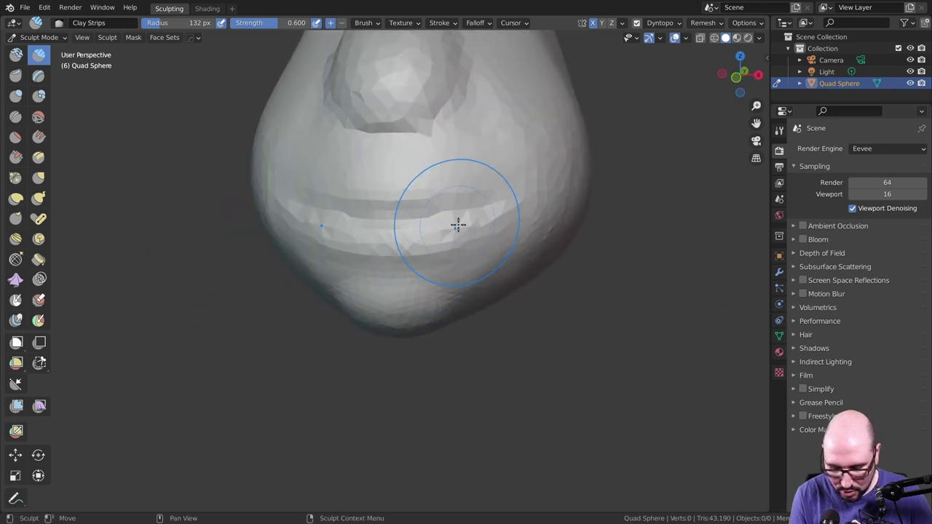
pyautogui.scroll(-1, 458, 222)
pyautogui.scroll(-1, 437, 247)
pyautogui.scroll(-1, 447, 259)
pyautogui.moveTo(447, 264)
pyautogui.mouseDown(button='middle')
pyautogui.moveTo(458, 241)
pyautogui.moveTo(396, 246)
pyautogui.mouseUp(button='middle')
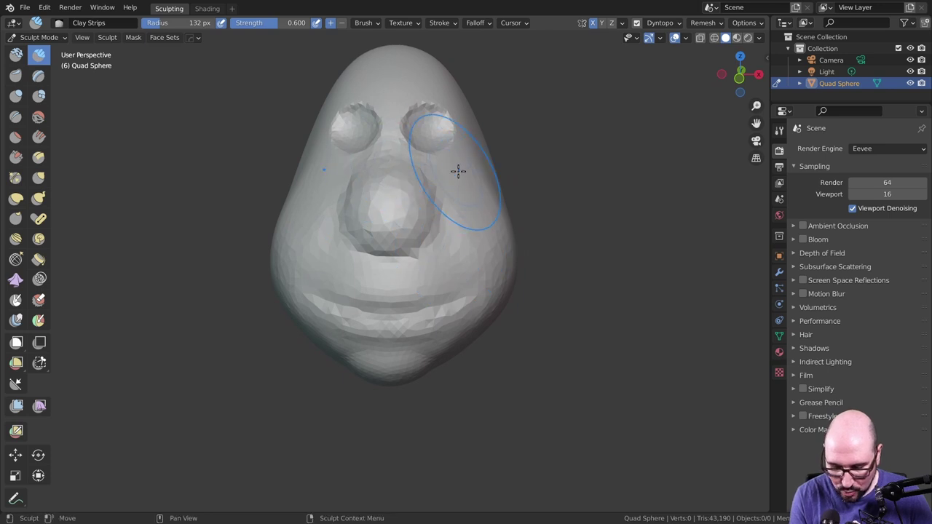
pyautogui.moveTo(458, 171)
pyautogui.mouseDown(button='middle')
pyautogui.moveTo(450, 248)
pyautogui.moveTo(434, 202)
pyautogui.mouseUp(button='middle')
pyautogui.scroll(3, 434, 201)
# Step: At 81 px radius, add and smooth brow ridges above both eyes and between them
pyautogui.press('f')
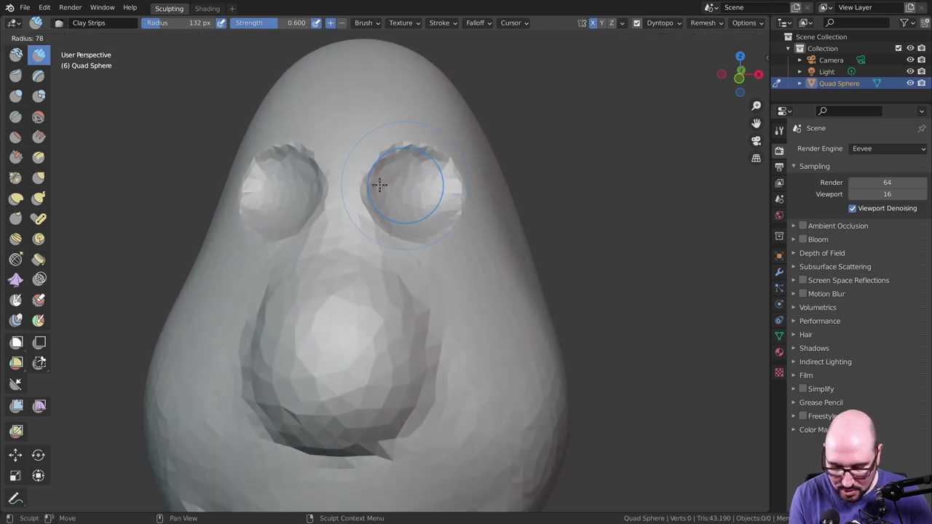
pyautogui.click(381, 179)
pyautogui.moveTo(426, 151)
pyautogui.mouseDown()
pyautogui.moveTo(360, 145)
pyautogui.moveTo(447, 163)
pyautogui.moveTo(427, 162)
pyautogui.moveTo(392, 133)
pyautogui.moveTo(380, 158)
pyautogui.moveTo(359, 154)
pyautogui.moveTo(409, 147)
pyautogui.moveTo(408, 124)
pyautogui.mouseUp()
pyautogui.moveTo(341, 126); pyautogui.dragTo(447, 146)
pyautogui.moveTo(358, 127)
pyautogui.mouseDown()
pyautogui.moveTo(382, 113)
pyautogui.moveTo(426, 114)
pyautogui.moveTo(491, 165)
pyautogui.mouseUp()
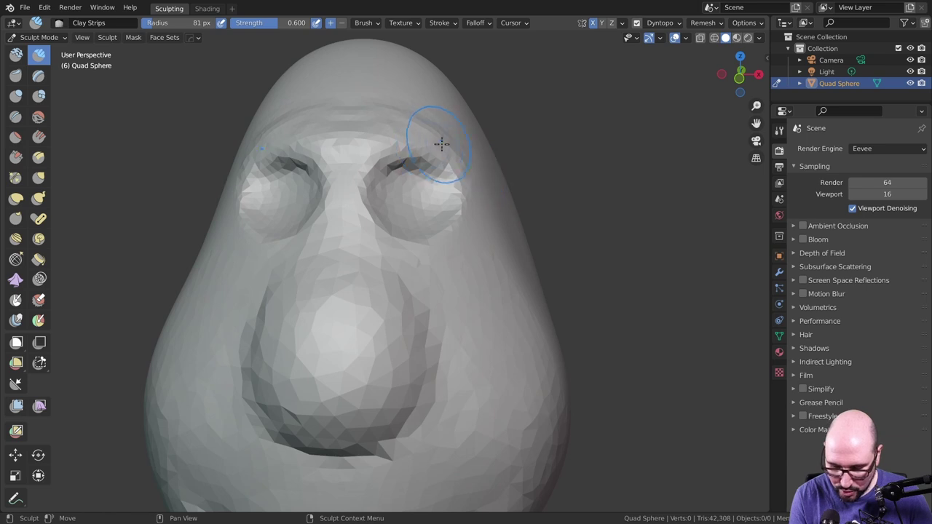
pyautogui.moveTo(442, 143); pyautogui.dragTo(460, 183)
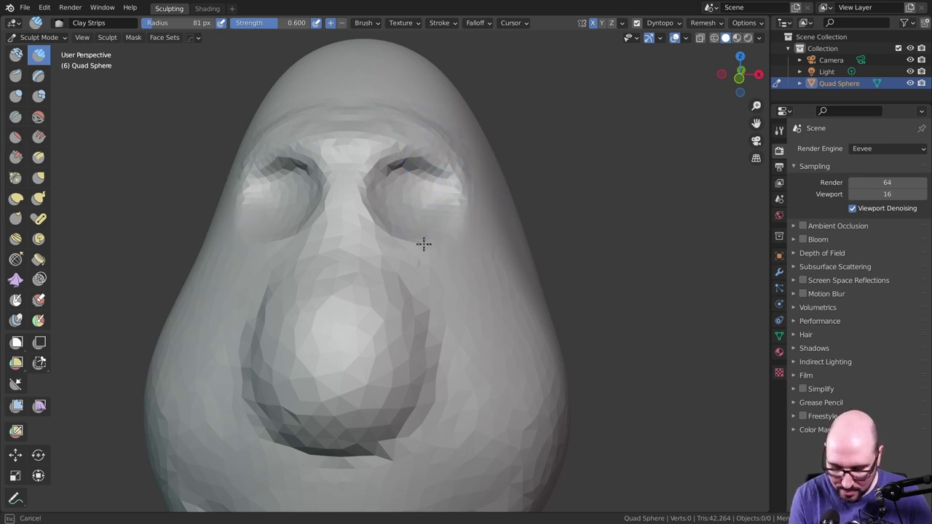
# Step: Build up both cheeks below the eyes and smooth the deep crease in the face centre
pyautogui.moveTo(436, 232); pyautogui.dragTo(436, 239)
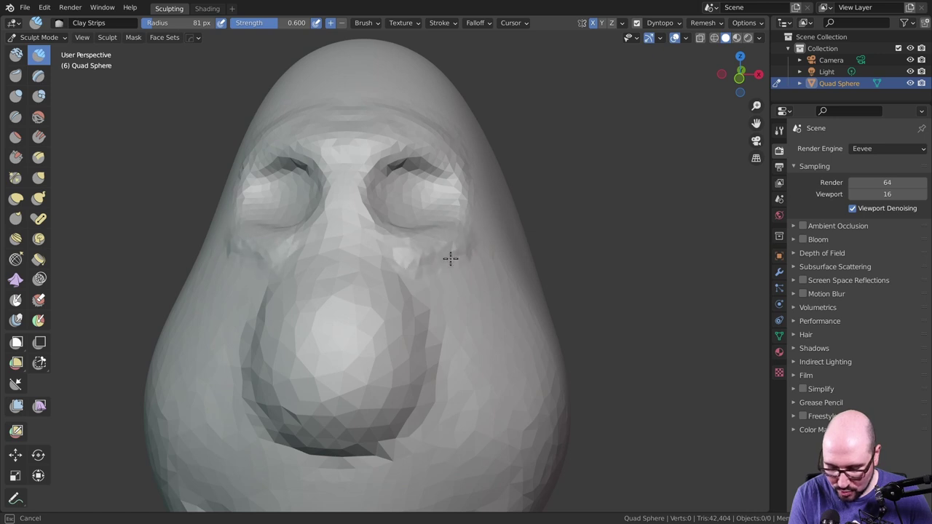
pyautogui.moveTo(488, 312); pyautogui.dragTo(444, 244)
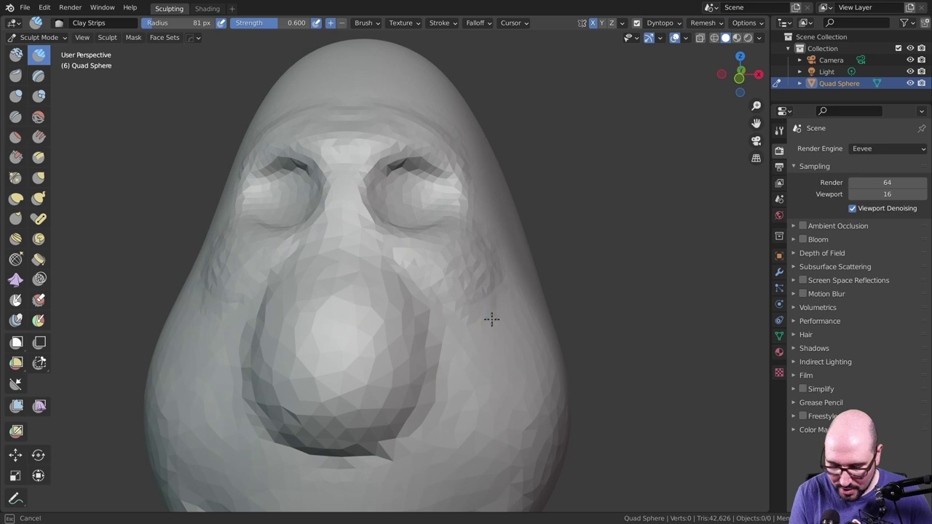
pyautogui.moveTo(489, 250)
pyautogui.mouseDown()
pyautogui.moveTo(446, 291)
pyautogui.moveTo(530, 266)
pyautogui.mouseUp()
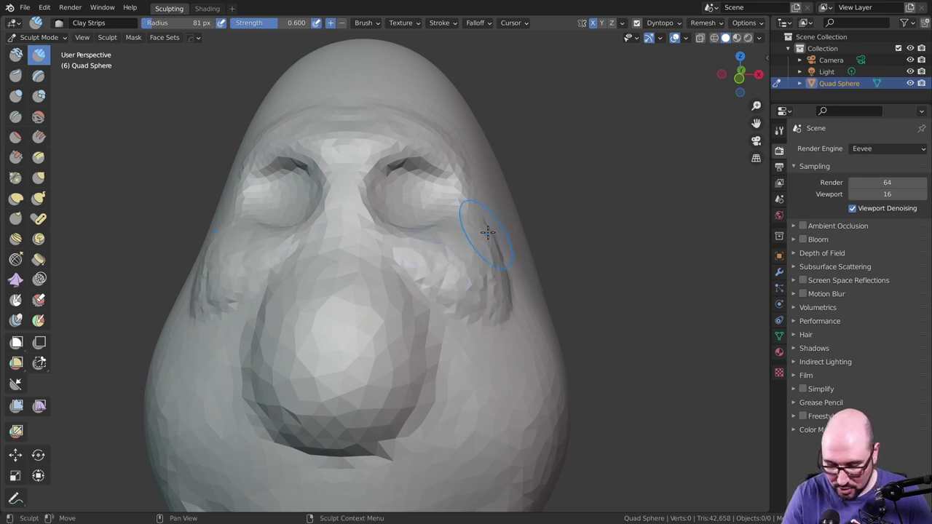
pyautogui.moveTo(488, 231); pyautogui.dragTo(497, 264, button='middle')
pyautogui.scroll(2, 510, 209)
pyautogui.moveTo(503, 177)
pyautogui.mouseDown()
pyautogui.moveTo(499, 250)
pyautogui.moveTo(453, 216)
pyautogui.moveTo(422, 219)
pyautogui.moveTo(468, 280)
pyautogui.moveTo(470, 208)
pyautogui.moveTo(503, 192)
pyautogui.moveTo(507, 291)
pyautogui.moveTo(508, 221)
pyautogui.moveTo(479, 301)
pyautogui.moveTo(481, 275)
pyautogui.moveTo(520, 415)
pyautogui.mouseUp()
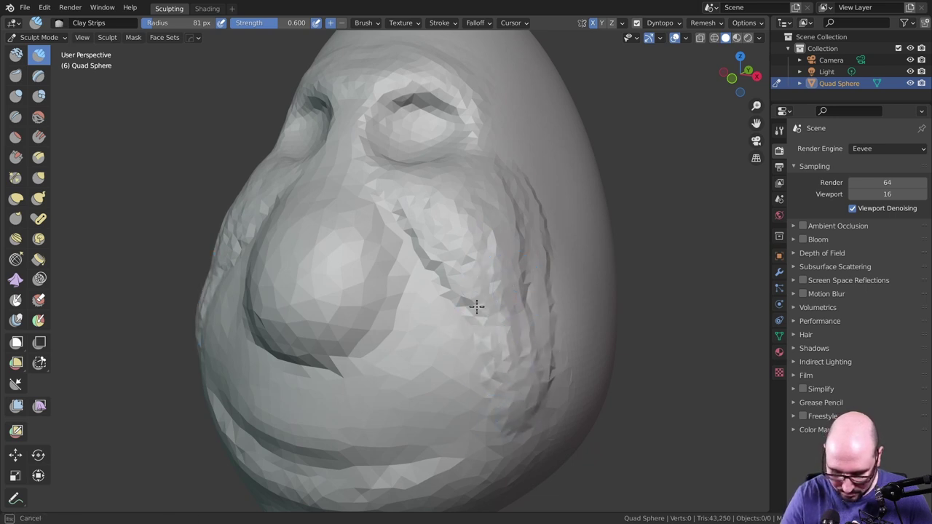
pyautogui.keyDown('shift'); pyautogui.moveTo(437, 250); pyautogui.dragTo(400, 202); pyautogui.keyUp('shift')
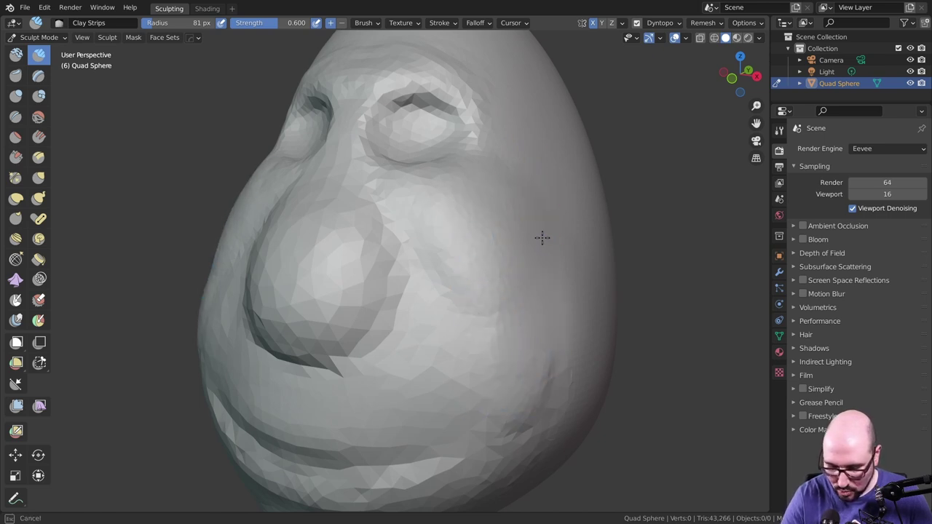
# Step: Fill in the cheeks and area between the nose and upper lip
pyautogui.moveTo(568, 327); pyautogui.dragTo(570, 322, button='middle')
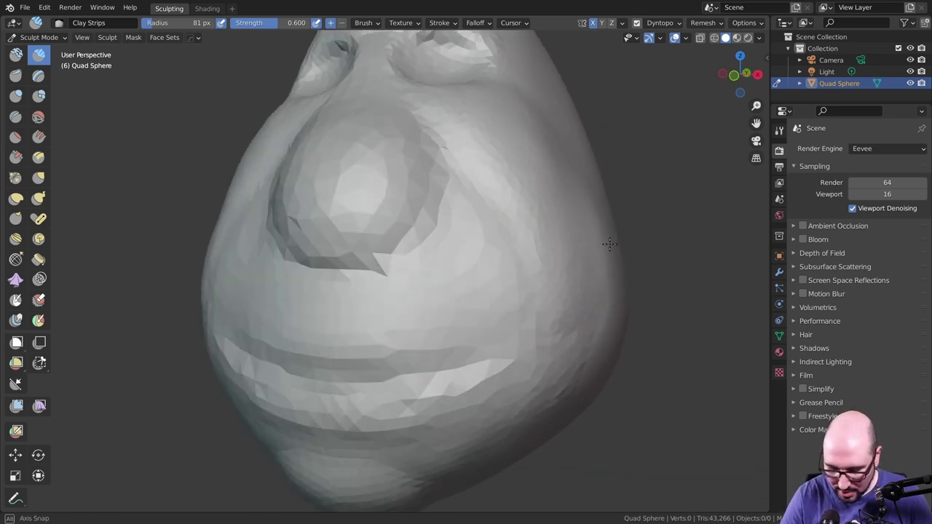
pyautogui.moveTo(534, 381); pyautogui.dragTo(474, 318, button='middle')
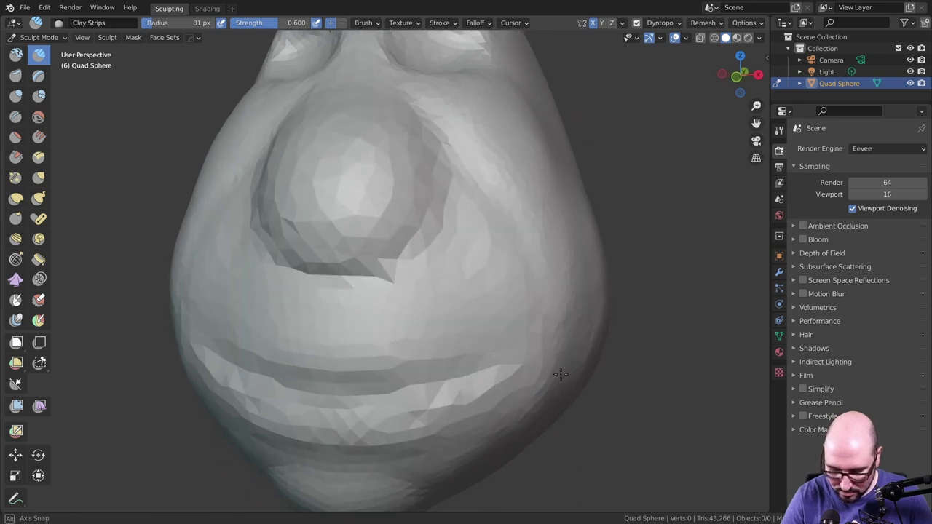
pyautogui.moveTo(445, 329)
pyautogui.mouseDown()
pyautogui.moveTo(466, 303)
pyautogui.moveTo(374, 405)
pyautogui.mouseUp()
pyautogui.moveTo(434, 366)
pyautogui.mouseDown(button='middle')
pyautogui.moveTo(451, 337)
pyautogui.moveTo(505, 342)
pyautogui.moveTo(474, 269)
pyautogui.moveTo(459, 290)
pyautogui.mouseUp(button='middle')
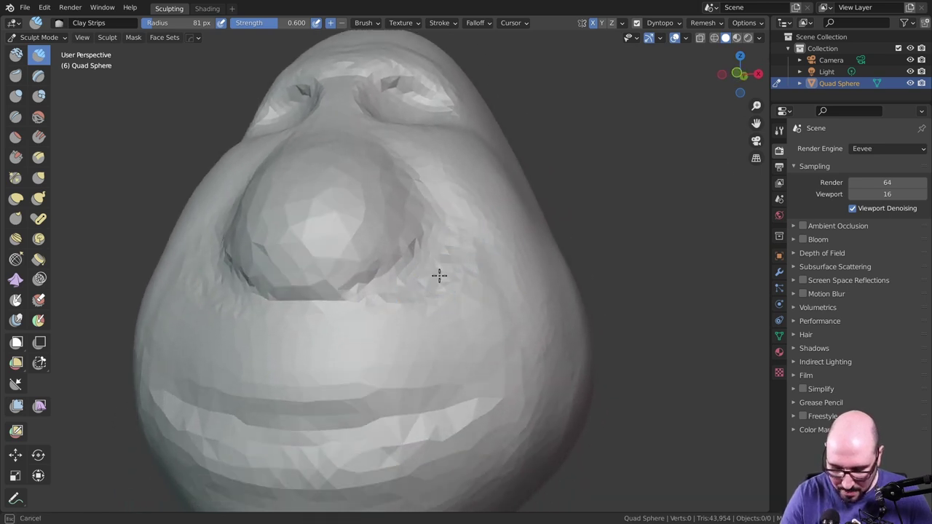
pyautogui.moveTo(474, 255); pyautogui.dragTo(480, 313)
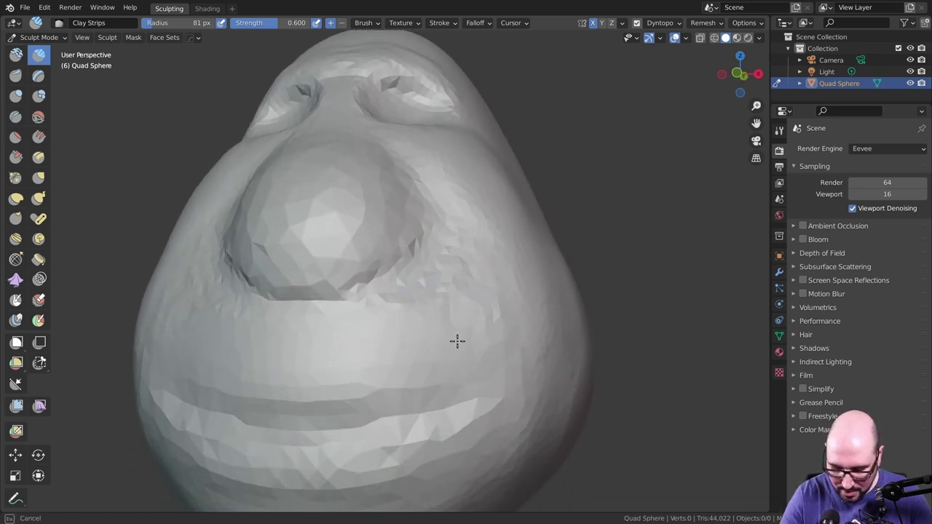
pyautogui.moveTo(421, 323)
pyautogui.mouseDown()
pyautogui.moveTo(396, 301)
pyautogui.moveTo(408, 328)
pyautogui.moveTo(313, 327)
pyautogui.moveTo(296, 354)
pyautogui.moveTo(287, 312)
pyautogui.moveTo(296, 333)
pyautogui.moveTo(307, 316)
pyautogui.mouseUp()
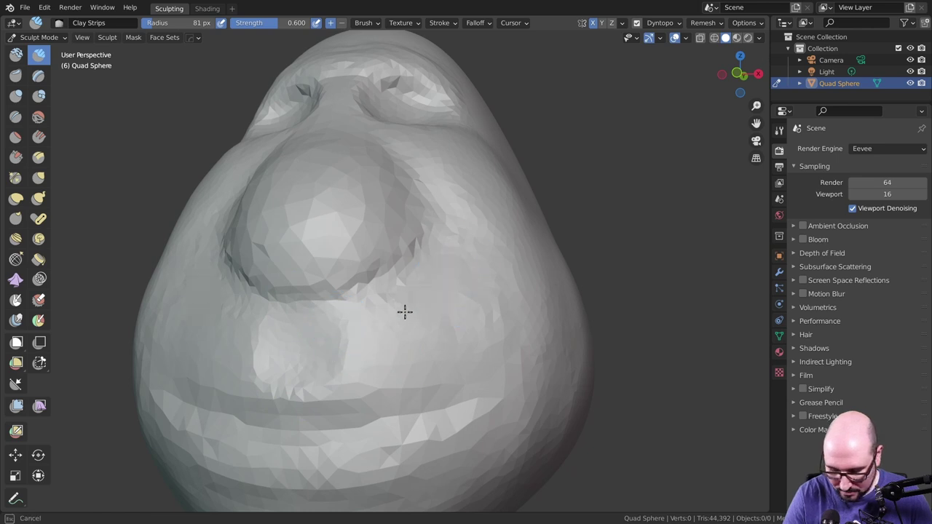
pyautogui.moveTo(487, 321)
pyautogui.mouseDown(button='middle')
pyautogui.moveTo(469, 243)
pyautogui.moveTo(439, 343)
pyautogui.moveTo(616, 309)
pyautogui.moveTo(578, 314)
pyautogui.moveTo(547, 303)
pyautogui.mouseUp(button='middle')
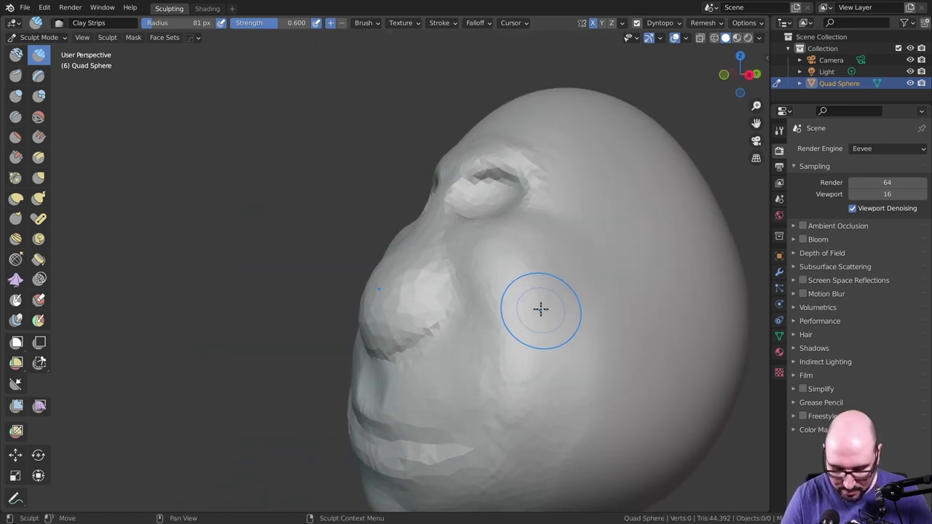
# Step: With Snake Hook at 218 px, pull the nose tip outward and round it into a ball
pyautogui.click(38, 198)
pyautogui.press('f')
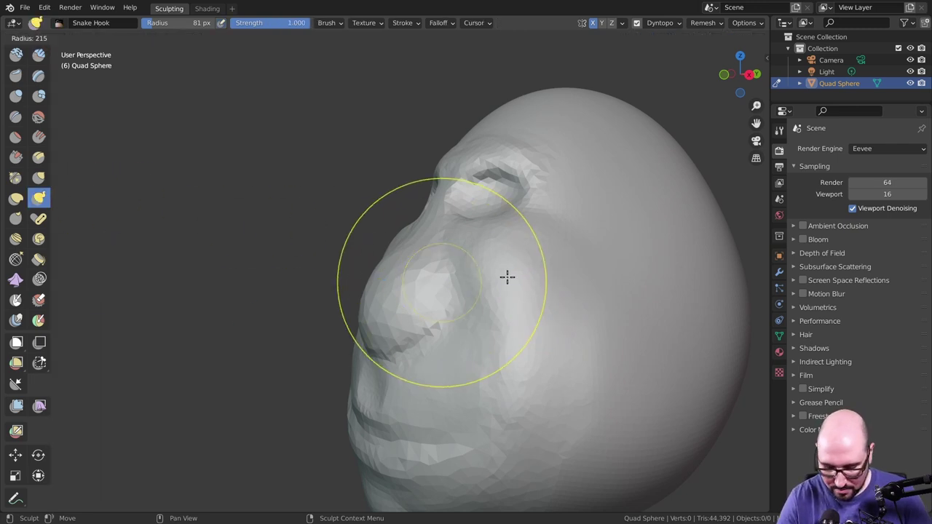
pyautogui.click(507, 277)
pyautogui.moveTo(420, 294); pyautogui.dragTo(398, 294, button='middle')
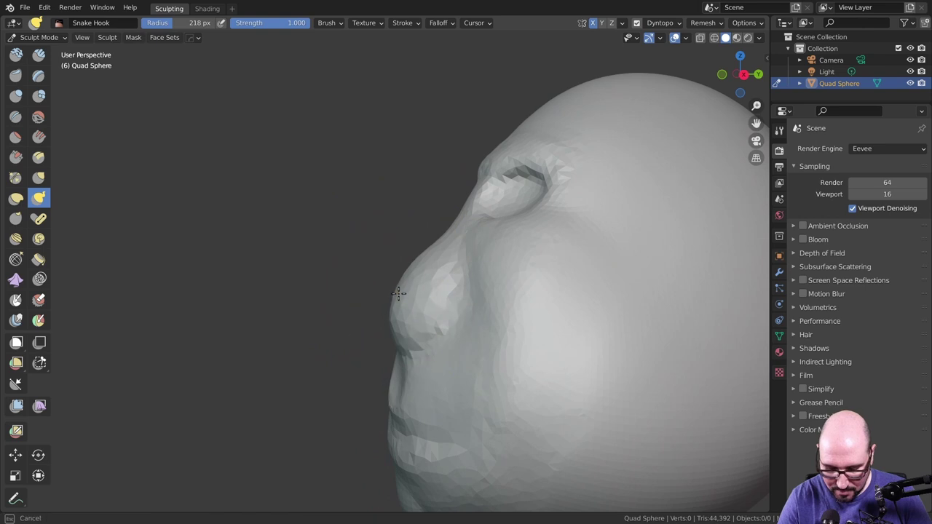
pyautogui.moveTo(393, 294); pyautogui.dragTo(373, 295)
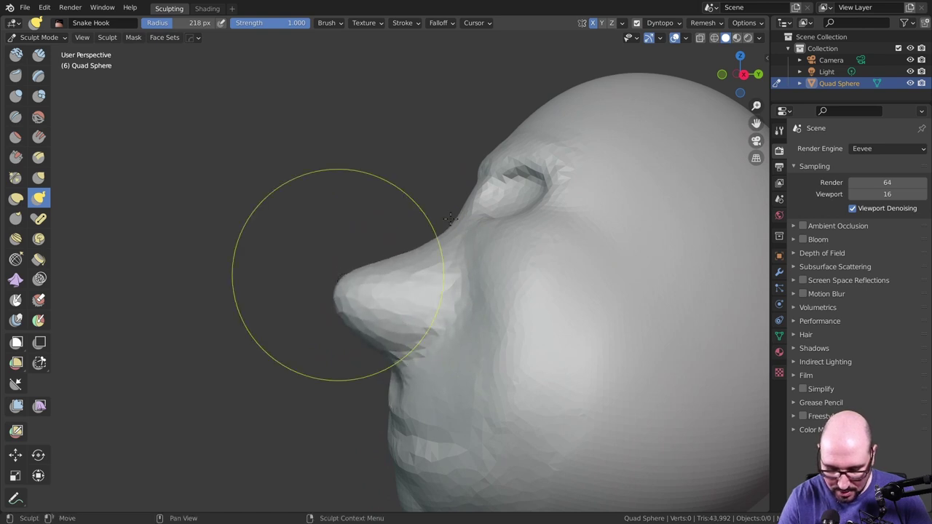
pyautogui.moveTo(312, 270)
pyautogui.mouseDown()
pyautogui.moveTo(382, 263)
pyautogui.moveTo(371, 250)
pyautogui.moveTo(335, 276)
pyautogui.mouseUp()
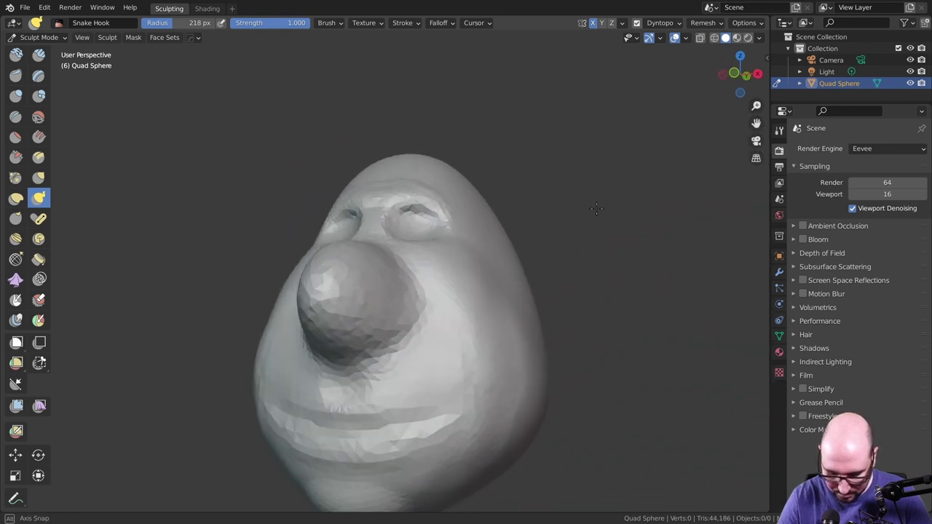
pyautogui.moveTo(501, 215); pyautogui.dragTo(546, 187, button='middle')
pyautogui.moveTo(333, 270)
pyautogui.mouseDown()
pyautogui.moveTo(368, 289)
pyautogui.moveTo(374, 270)
pyautogui.mouseUp()
pyautogui.moveTo(374, 270); pyautogui.dragTo(427, 239, button='middle')
pyautogui.moveTo(427, 240)
pyautogui.mouseDown()
pyautogui.moveTo(404, 288)
pyautogui.moveTo(380, 281)
pyautogui.mouseUp()
pyautogui.moveTo(380, 281)
pyautogui.mouseDown(button='middle')
pyautogui.moveTo(495, 272)
pyautogui.moveTo(466, 293)
pyautogui.moveTo(501, 293)
pyautogui.moveTo(597, 235)
pyautogui.mouseUp(button='middle')
# Step: With Clay Strips at 96 px, carve both nostrils and smooth the jagged spikes on the nose
pyautogui.click(39, 55)
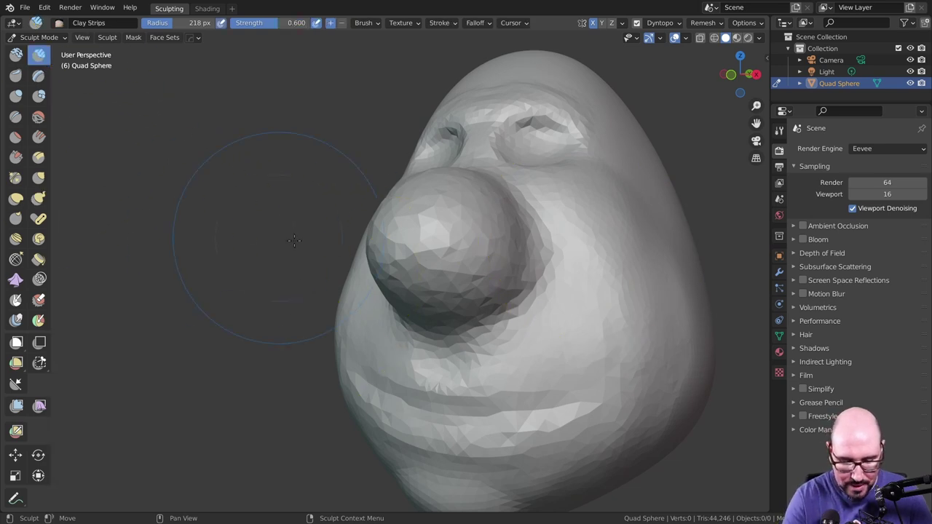
pyautogui.moveTo(295, 240)
pyautogui.mouseDown(button='middle')
pyautogui.moveTo(488, 262)
pyautogui.moveTo(536, 207)
pyautogui.moveTo(529, 250)
pyautogui.moveTo(508, 259)
pyautogui.mouseUp(button='middle')
pyautogui.press('f')
pyautogui.click(473, 282)
pyautogui.scroll(2, 537, 207)
pyautogui.moveTo(454, 202); pyautogui.dragTo(463, 205, button='middle')
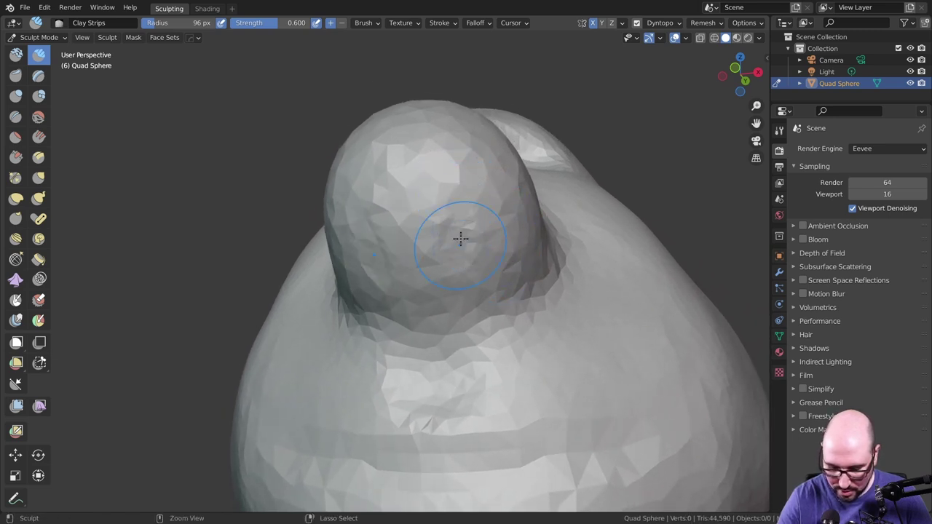
pyautogui.keyDown('ctrl'); pyautogui.moveTo(455, 211); pyautogui.dragTo(474, 236); pyautogui.keyUp('ctrl')
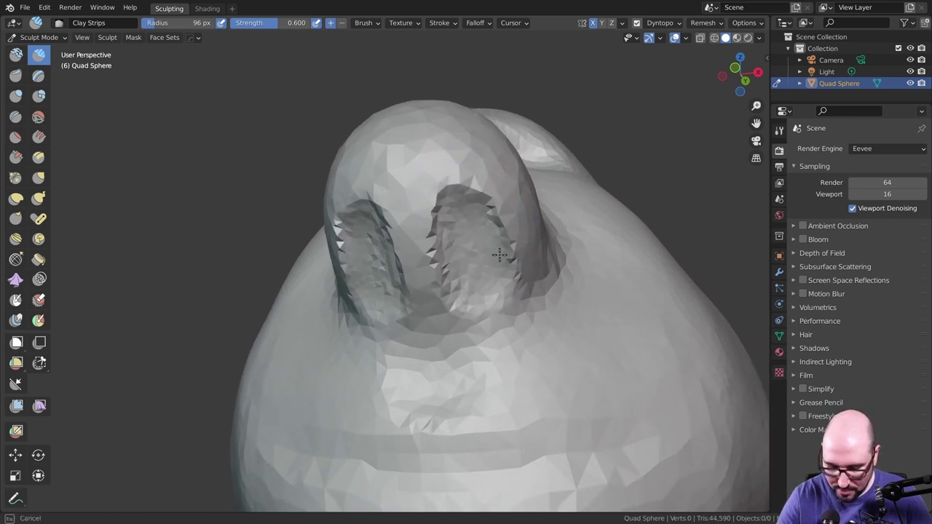
pyautogui.moveTo(474, 290); pyautogui.dragTo(501, 288)
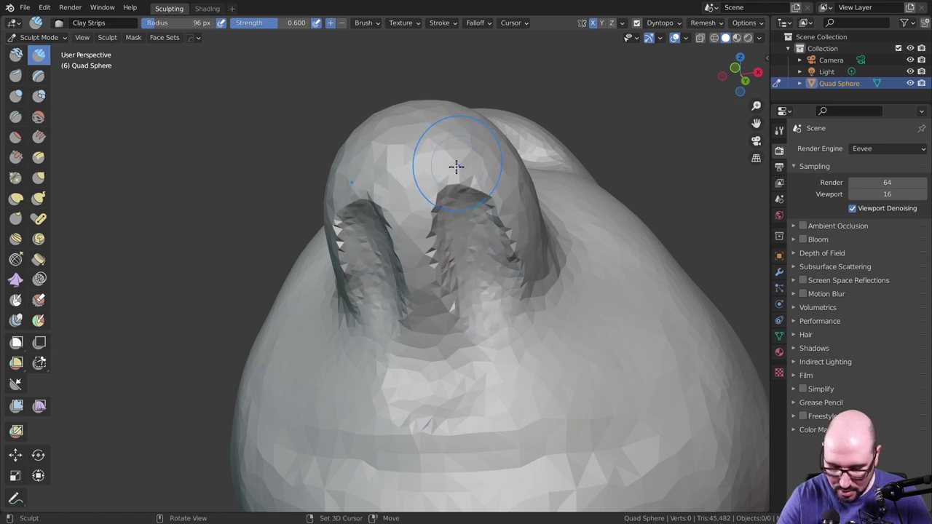
pyautogui.moveTo(456, 167); pyautogui.dragTo(473, 175)
pyautogui.keyDown('shift'); pyautogui.moveTo(452, 244); pyautogui.dragTo(432, 220); pyautogui.keyUp('shift')
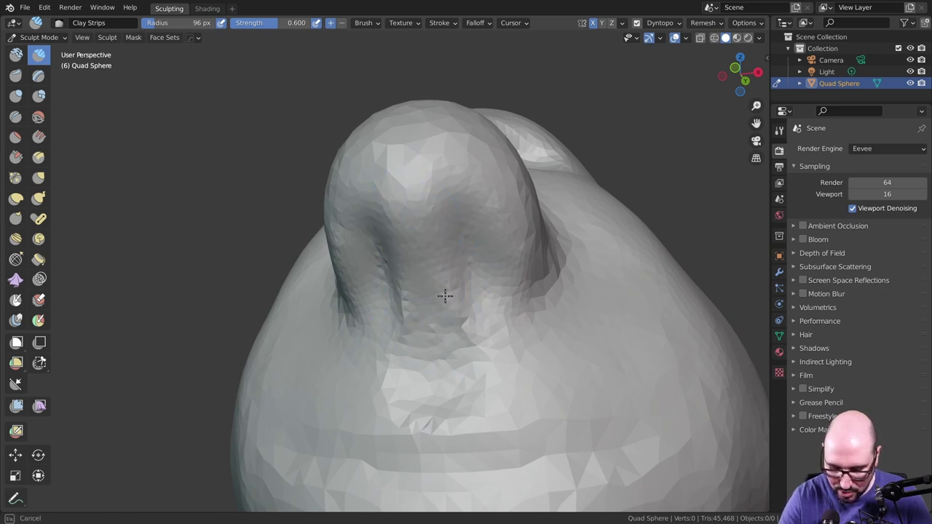
# Step: Build up and smooth a rounded nostril wing on the side of the nose
pyautogui.moveTo(544, 250); pyautogui.dragTo(485, 344, button='middle')
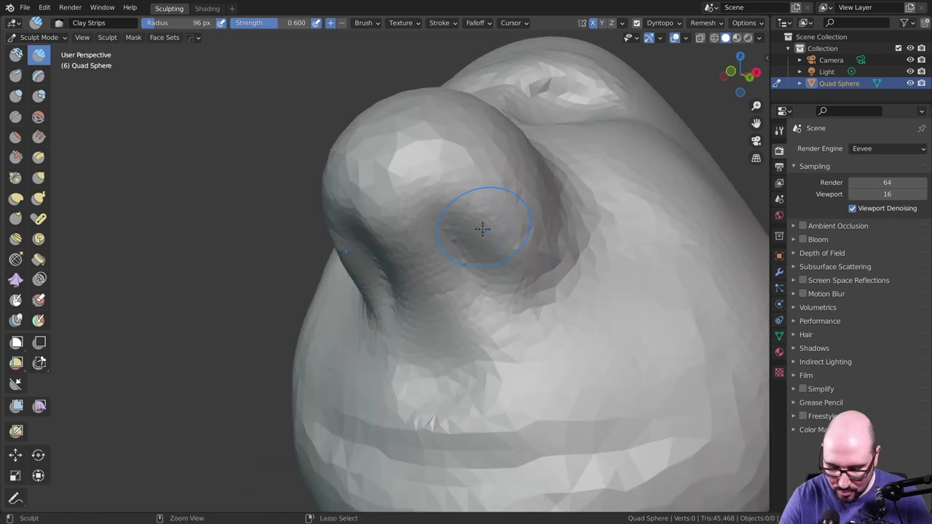
pyautogui.keyDown('ctrl'); pyautogui.moveTo(482, 230); pyautogui.dragTo(485, 303, button='middle'); pyautogui.keyUp('ctrl')
pyautogui.moveTo(522, 236)
pyautogui.mouseDown(button='middle')
pyautogui.moveTo(507, 245)
pyautogui.moveTo(541, 203)
pyautogui.mouseUp(button='middle')
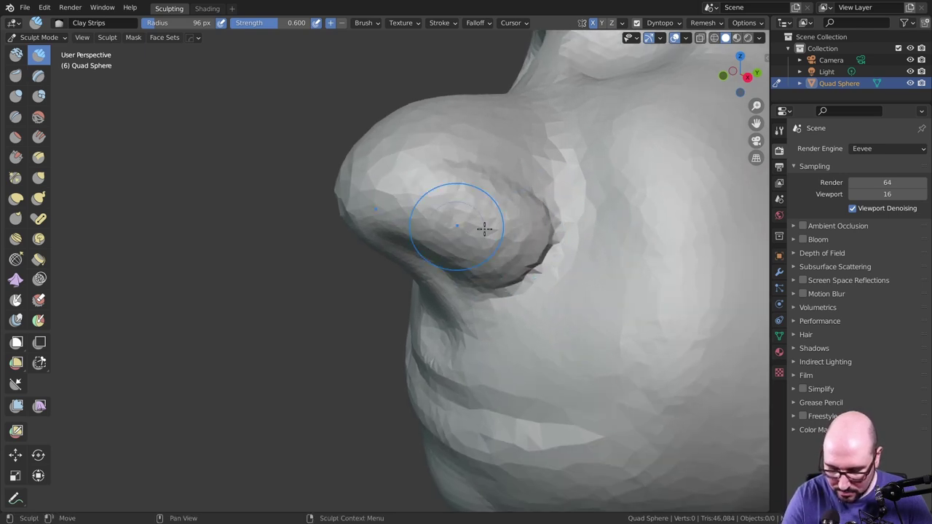
pyautogui.moveTo(473, 187); pyautogui.dragTo(474, 211)
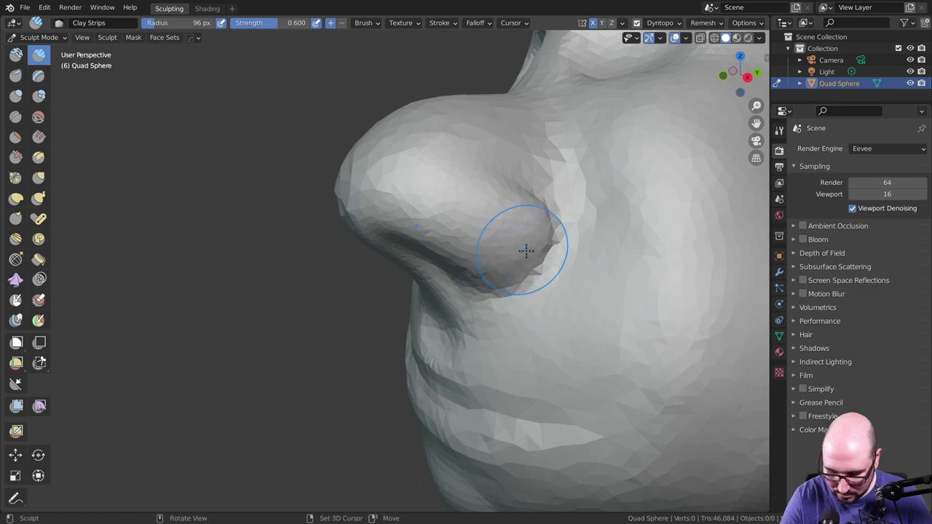
pyautogui.moveTo(526, 251)
pyautogui.mouseDown(button='middle')
pyautogui.moveTo(528, 231)
pyautogui.moveTo(587, 218)
pyautogui.moveTo(551, 190)
pyautogui.moveTo(485, 232)
pyautogui.mouseUp(button='middle')
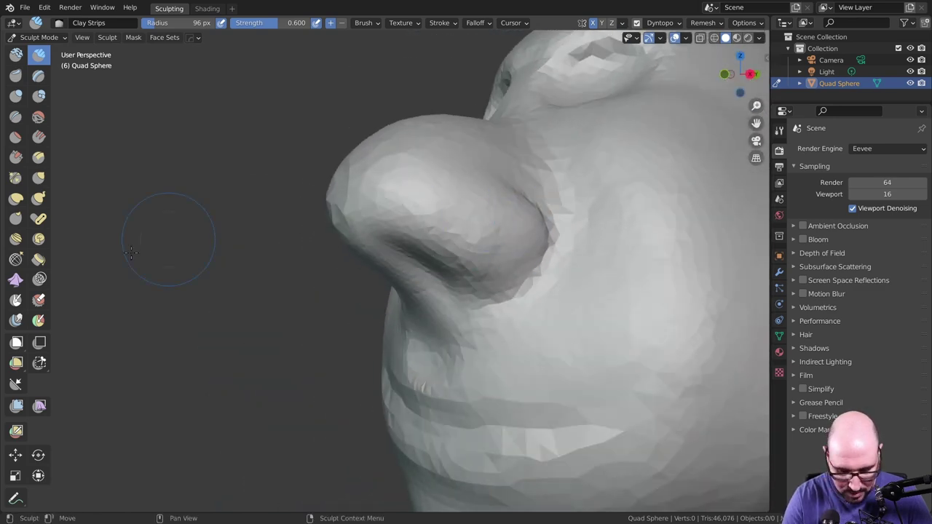
# Step: With the Grab brush at 205 px, pull the nose sides outward and reshape the bridge
pyautogui.click(39, 176)
pyautogui.moveTo(442, 264); pyautogui.dragTo(537, 237, button='middle')
pyautogui.press('f')
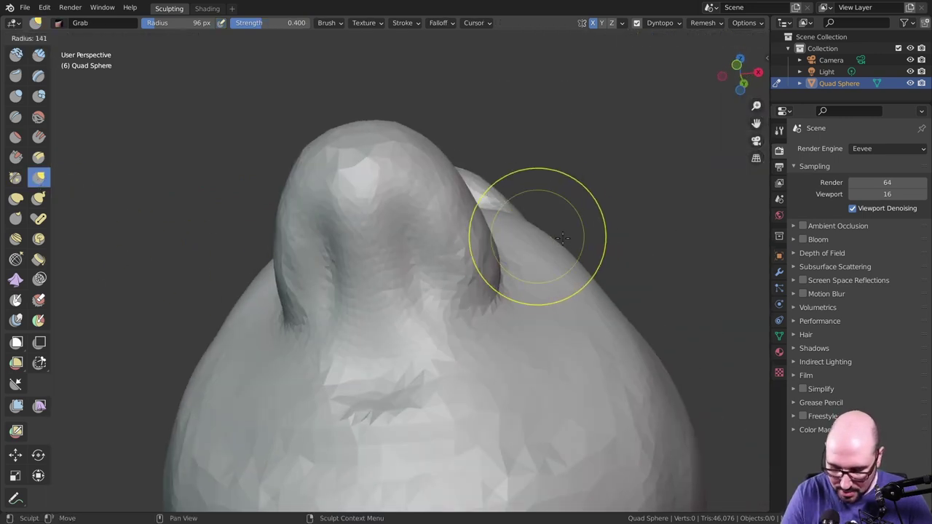
pyautogui.click(557, 241)
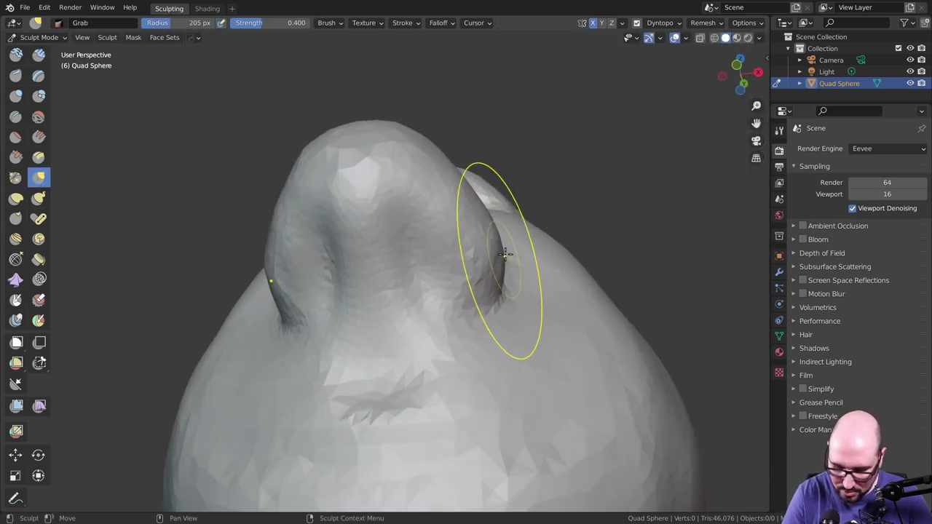
pyautogui.moveTo(505, 253)
pyautogui.mouseDown()
pyautogui.moveTo(463, 186)
pyautogui.moveTo(499, 245)
pyautogui.mouseUp()
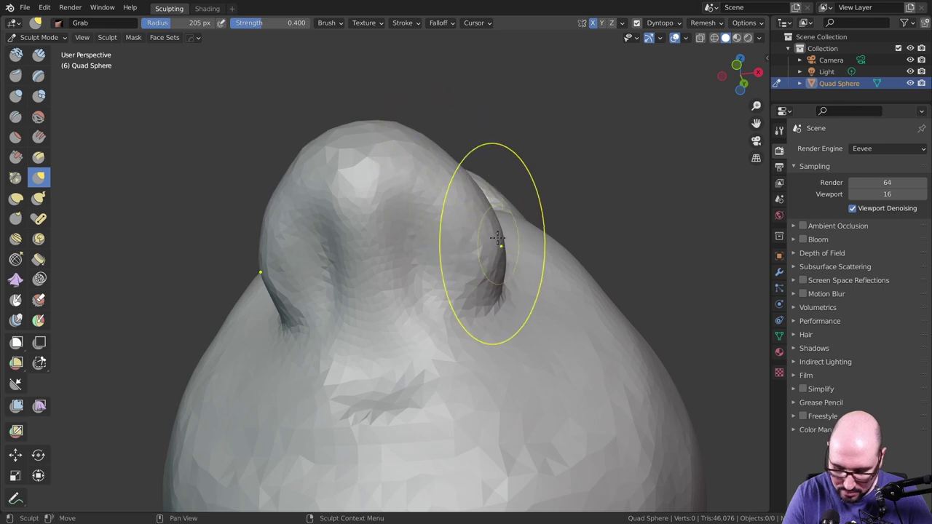
pyautogui.moveTo(499, 246)
pyautogui.mouseDown(button='middle')
pyautogui.moveTo(526, 225)
pyautogui.moveTo(474, 262)
pyautogui.moveTo(493, 314)
pyautogui.moveTo(528, 286)
pyautogui.moveTo(423, 188)
pyautogui.mouseUp(button='middle')
pyautogui.moveTo(544, 132)
pyautogui.mouseDown(button='middle')
pyautogui.moveTo(618, 116)
pyautogui.moveTo(473, 216)
pyautogui.mouseUp(button='middle')
pyautogui.moveTo(411, 247)
pyautogui.mouseDown()
pyautogui.moveTo(397, 222)
pyautogui.moveTo(426, 214)
pyautogui.mouseUp()
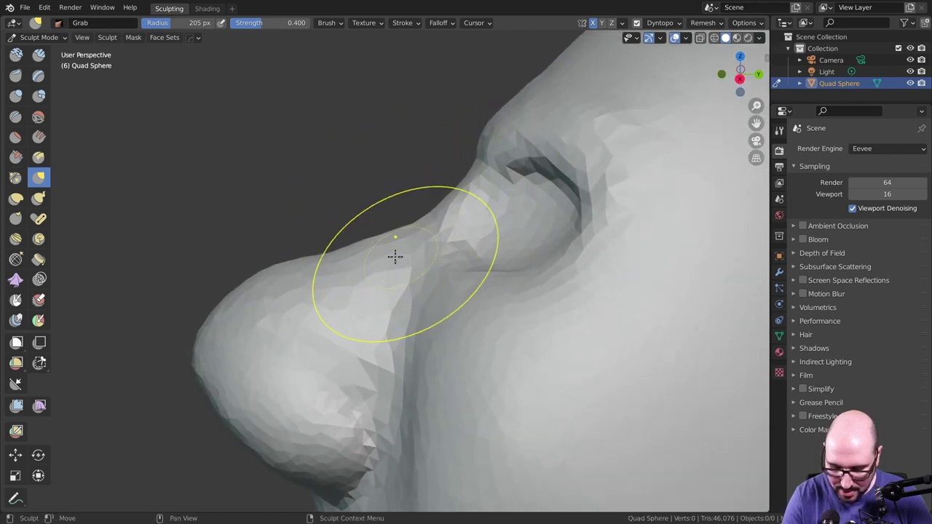
pyautogui.moveTo(406, 229)
pyautogui.mouseDown()
pyautogui.moveTo(311, 256)
pyautogui.moveTo(380, 231)
pyautogui.mouseUp()
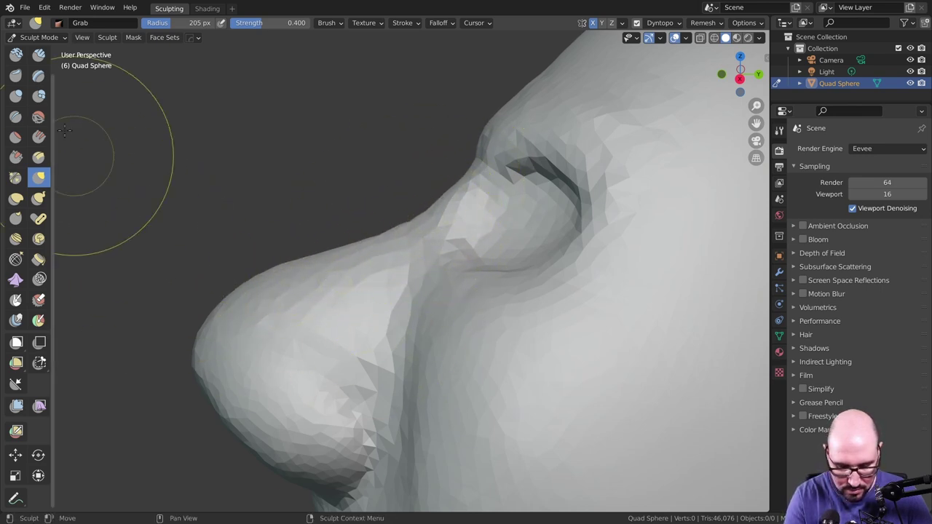
# Step: With Clay Strips at 102 px, build up beside the nose and its downward fold
pyautogui.click(39, 54)
pyautogui.moveTo(444, 270); pyautogui.dragTo(507, 275, button='middle')
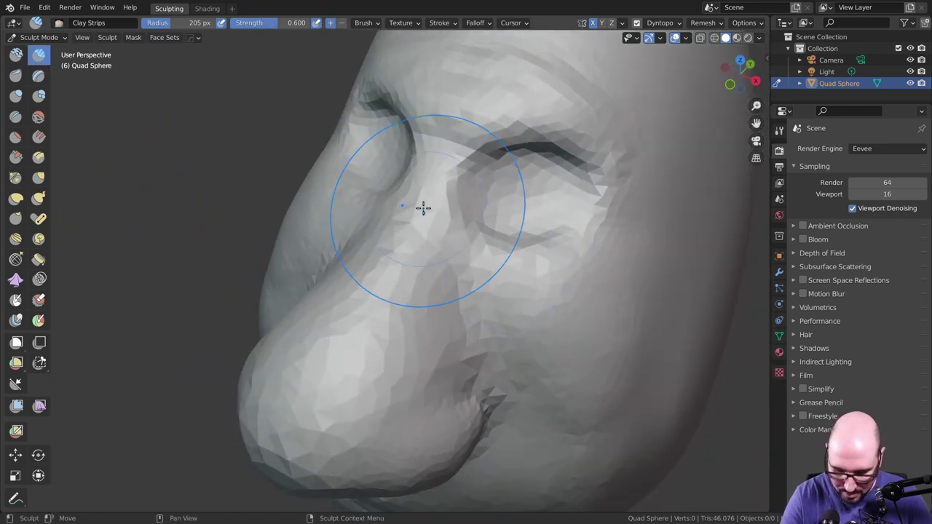
pyautogui.press('f')
pyautogui.click(375, 213)
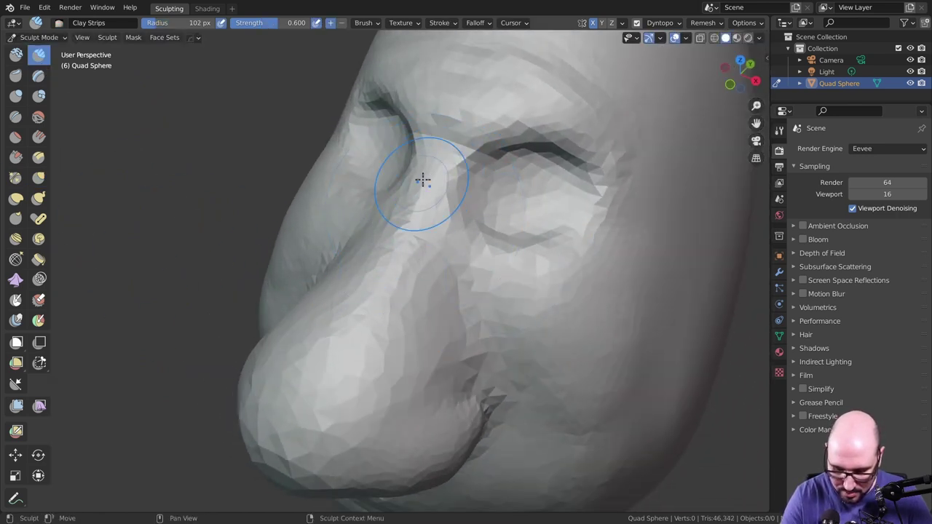
pyautogui.moveTo(331, 309); pyautogui.dragTo(421, 230)
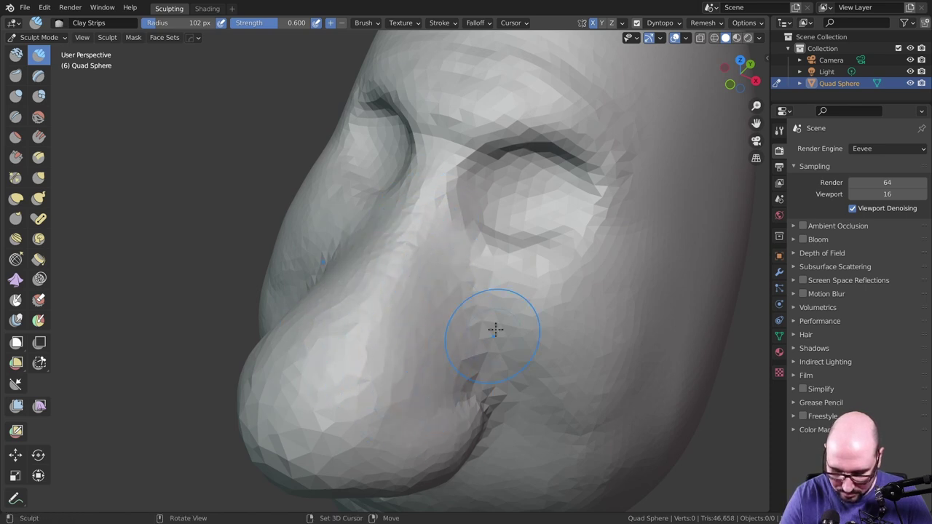
pyautogui.moveTo(503, 313); pyautogui.dragTo(546, 342)
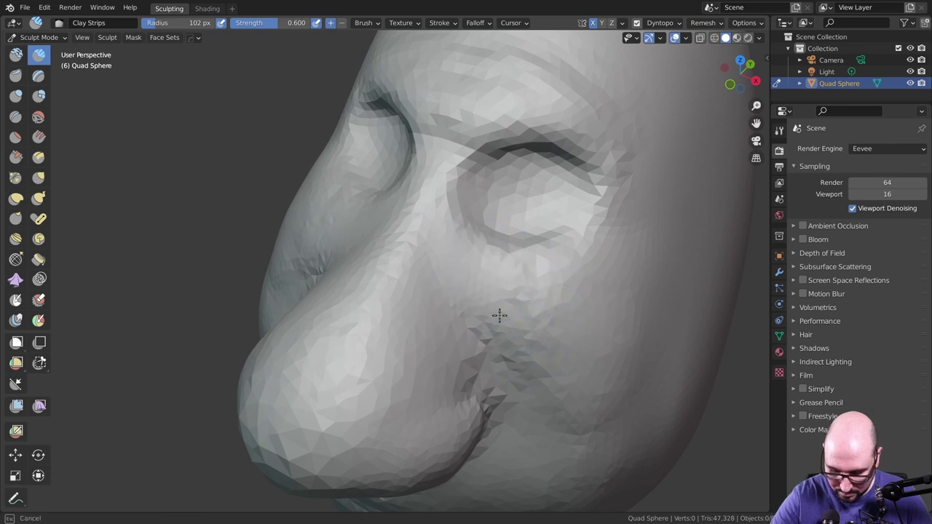
pyautogui.moveTo(478, 336)
pyautogui.mouseDown(button='middle')
pyautogui.moveTo(508, 318)
pyautogui.moveTo(501, 328)
pyautogui.moveTo(512, 270)
pyautogui.moveTo(539, 252)
pyautogui.moveTo(570, 184)
pyautogui.moveTo(598, 191)
pyautogui.mouseUp(button='middle')
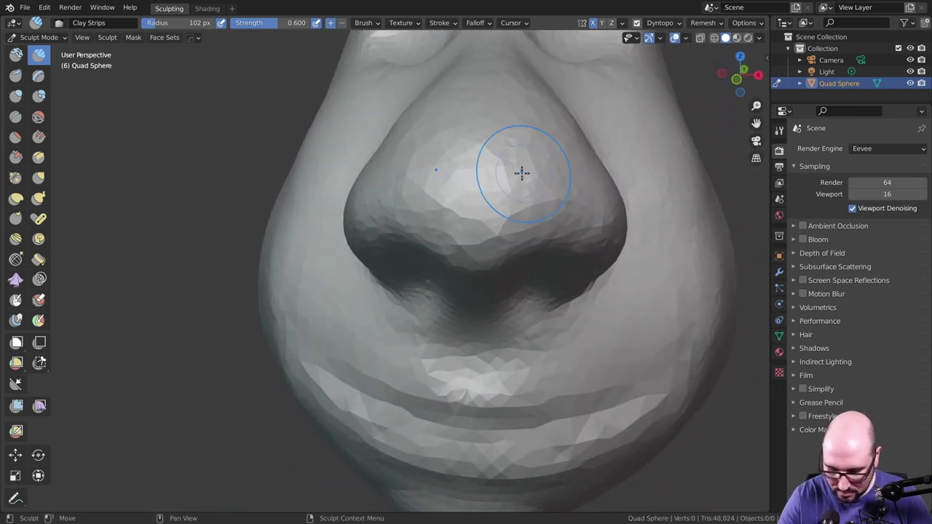
# Step: Add clay to the nose tip and smooth the jagged triangles inside the nostril
pyautogui.moveTo(510, 140); pyautogui.dragTo(542, 169)
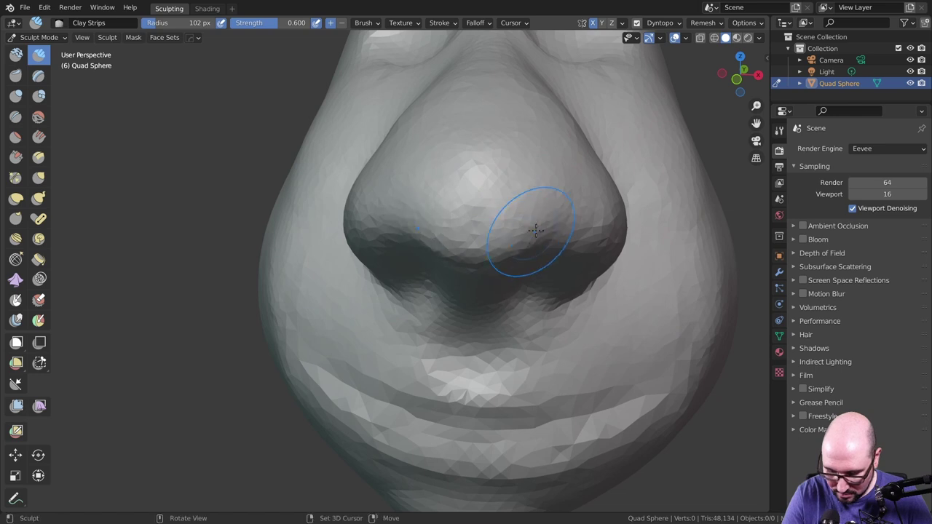
pyautogui.moveTo(617, 221)
pyautogui.mouseDown(button='middle')
pyautogui.moveTo(602, 192)
pyautogui.moveTo(514, 269)
pyautogui.mouseUp(button='middle')
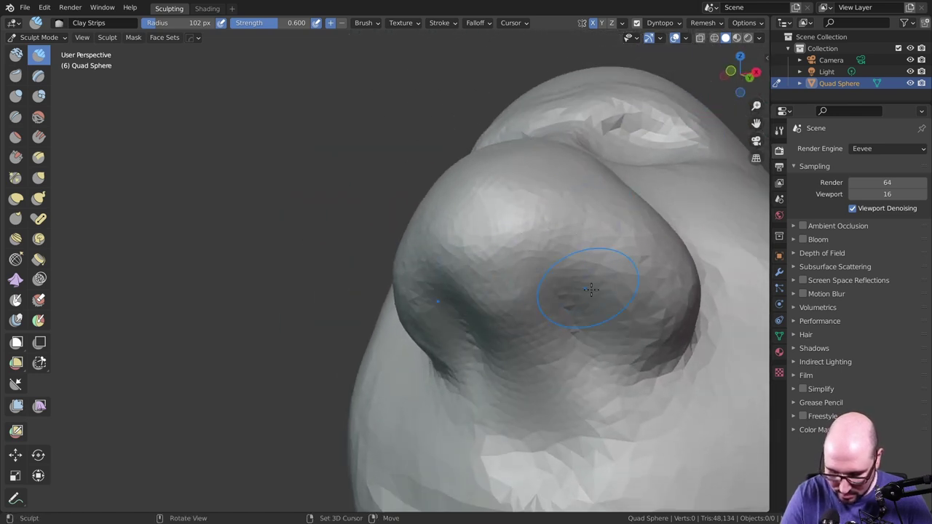
pyautogui.moveTo(591, 290)
pyautogui.mouseDown(button='middle')
pyautogui.moveTo(510, 208)
pyautogui.moveTo(448, 190)
pyautogui.mouseUp(button='middle')
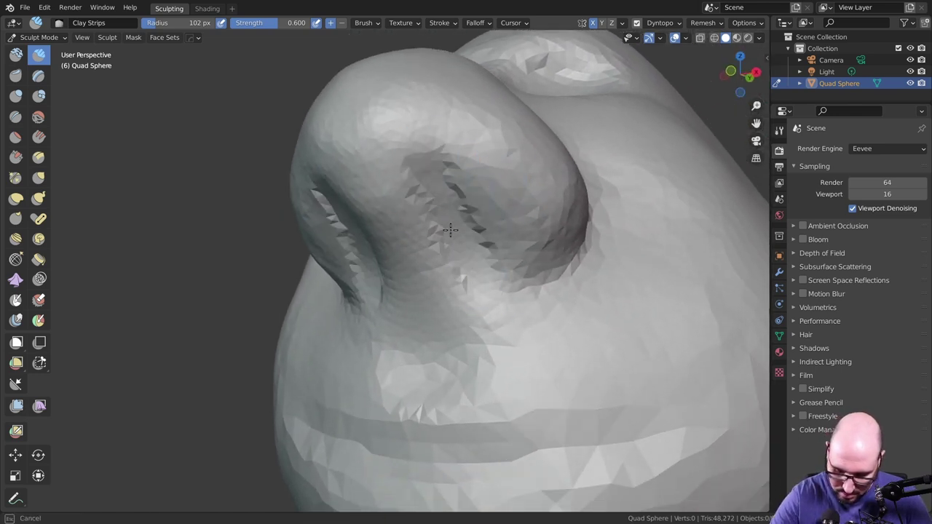
pyautogui.moveTo(450, 230)
pyautogui.keyDown('shift'); pyautogui.mouseDown()
pyautogui.moveTo(343, 240)
pyautogui.moveTo(442, 156)
pyautogui.moveTo(320, 204)
pyautogui.moveTo(365, 262)
pyautogui.mouseUp(); pyautogui.keyUp('shift')
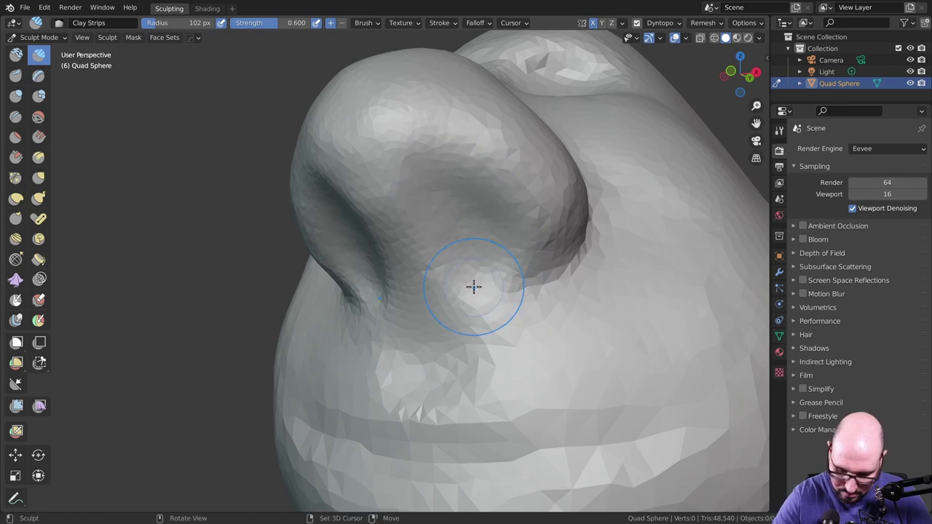
pyautogui.moveTo(517, 299)
pyautogui.mouseDown(button='middle')
pyautogui.moveTo(510, 277)
pyautogui.moveTo(524, 265)
pyautogui.moveTo(501, 373)
pyautogui.moveTo(552, 323)
pyautogui.moveTo(619, 320)
pyautogui.moveTo(611, 349)
pyautogui.moveTo(521, 321)
pyautogui.moveTo(510, 324)
pyautogui.moveTo(555, 314)
pyautogui.moveTo(626, 364)
pyautogui.moveTo(689, 327)
pyautogui.moveTo(503, 327)
pyautogui.mouseUp(button='middle')
# Step: Enlarge the Grab brush to 297 px, pull the nose downward, then undo that pull
pyautogui.click(39, 177)
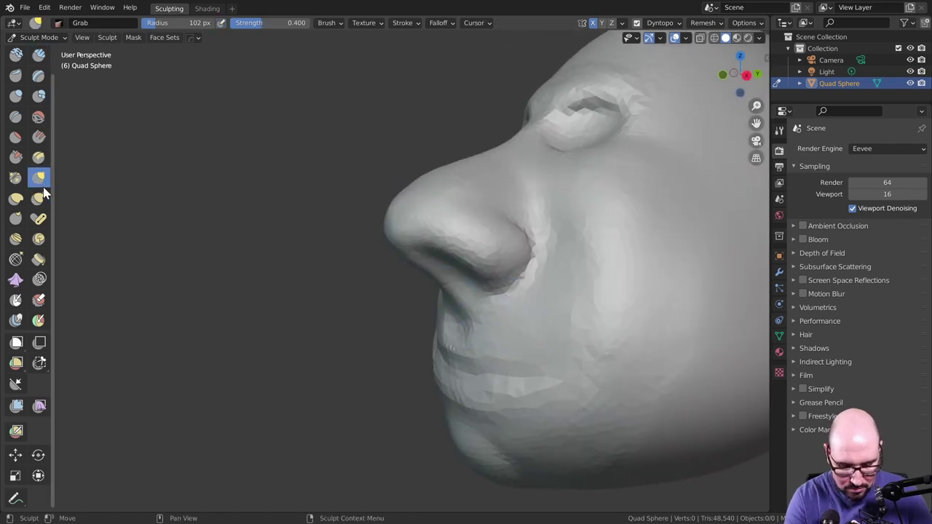
pyautogui.moveTo(353, 270)
pyautogui.mouseDown(button='middle')
pyautogui.moveTo(442, 271)
pyautogui.moveTo(407, 258)
pyautogui.mouseUp(button='middle')
pyautogui.press('f')
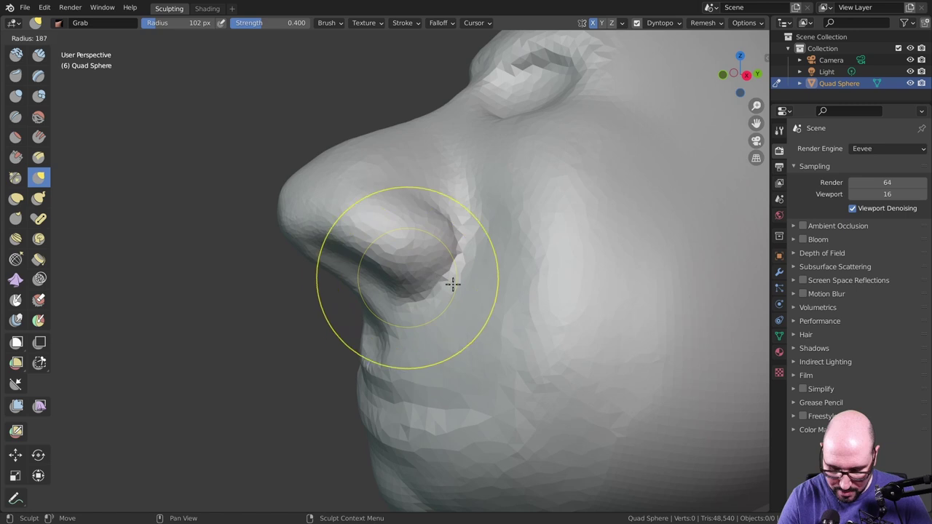
pyautogui.click(482, 293)
pyautogui.moveTo(323, 250); pyautogui.dragTo(389, 347)
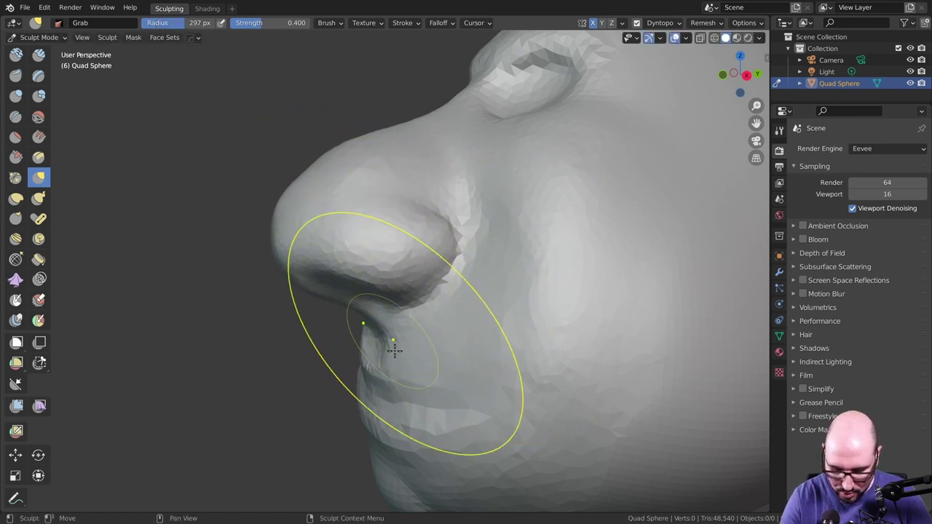
pyautogui.hotkey('ctrl', 'z')
# Step: Make small Grab tweaks to the upper part and sides of the nose
pyautogui.moveTo(345, 140)
pyautogui.mouseDown()
pyautogui.moveTo(289, 170)
pyautogui.moveTo(407, 167)
pyautogui.moveTo(374, 139)
pyautogui.mouseUp()
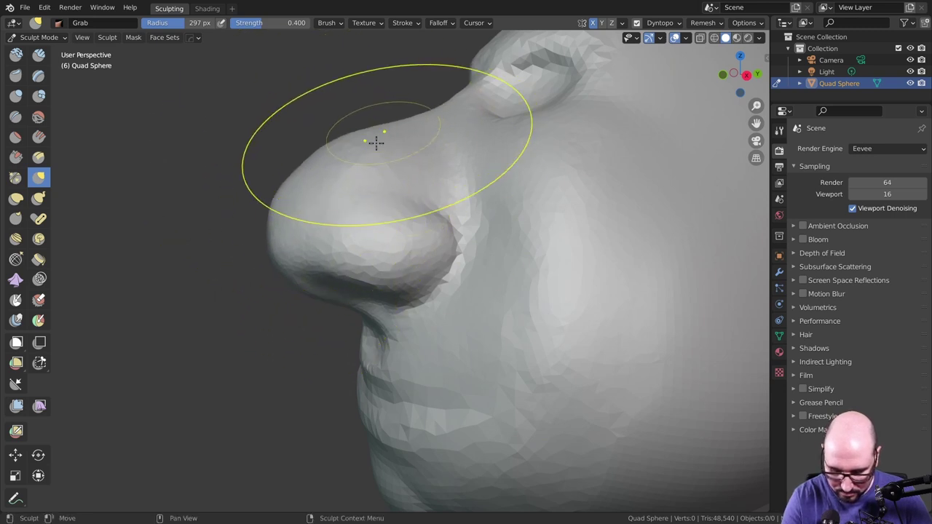
pyautogui.moveTo(437, 296)
pyautogui.mouseDown(button='middle')
pyautogui.moveTo(525, 289)
pyautogui.moveTo(488, 281)
pyautogui.mouseUp(button='middle')
pyautogui.moveTo(369, 249); pyautogui.dragTo(427, 266, button='middle')
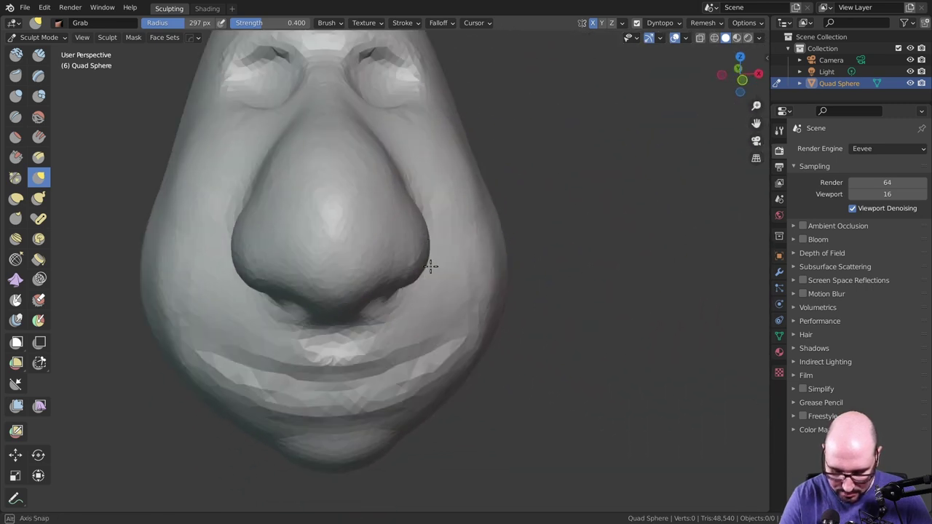
pyautogui.moveTo(369, 159); pyautogui.dragTo(364, 145)
pyautogui.moveTo(378, 212)
pyautogui.mouseDown()
pyautogui.moveTo(412, 194)
pyautogui.moveTo(400, 190)
pyautogui.mouseUp()
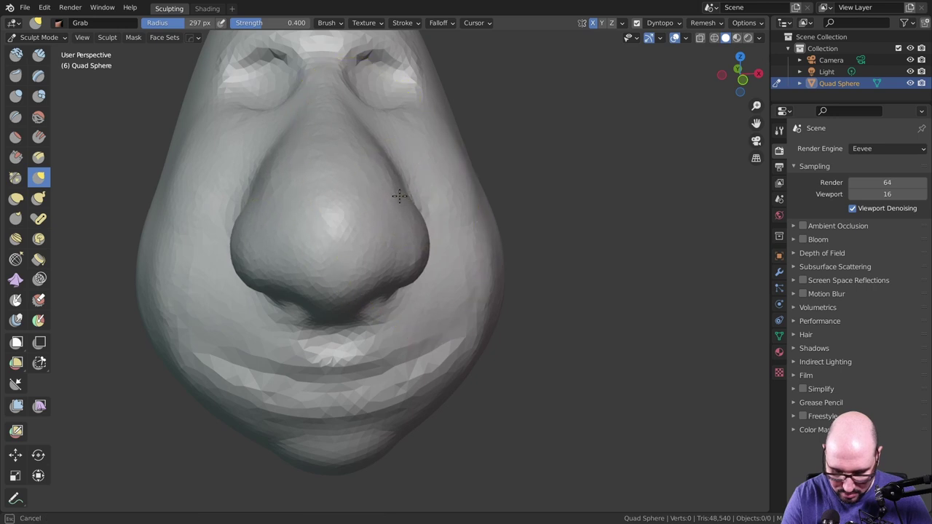
pyautogui.moveTo(408, 171); pyautogui.dragTo(404, 191, button='middle')
# Step: Switch to Clay Strips with a 154 px radius and orbit around the face
pyautogui.click(38, 55)
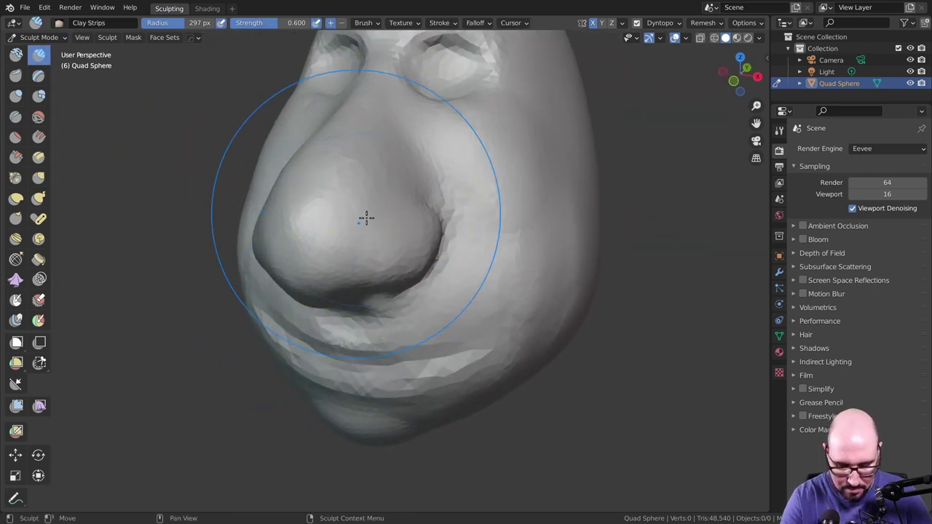
pyautogui.press('f')
pyautogui.click(302, 208)
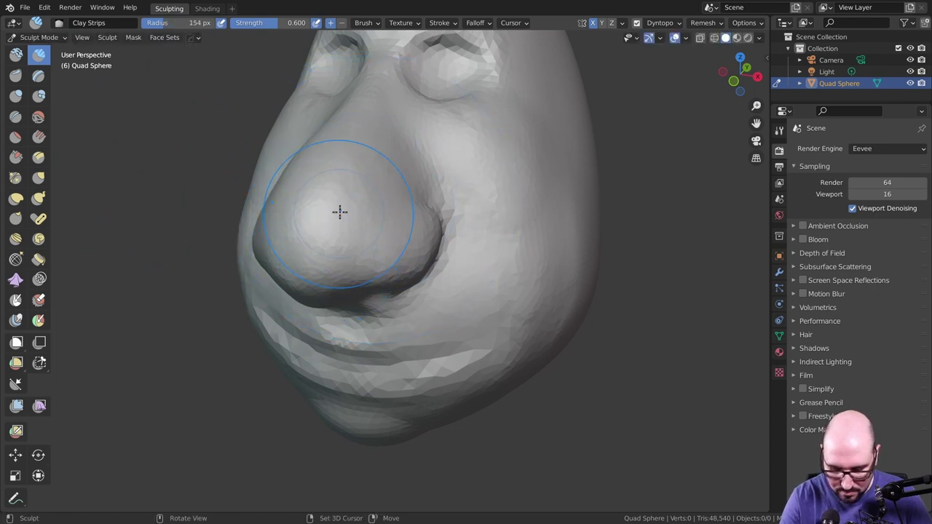
pyautogui.moveTo(340, 212); pyautogui.dragTo(409, 229, button='middle')
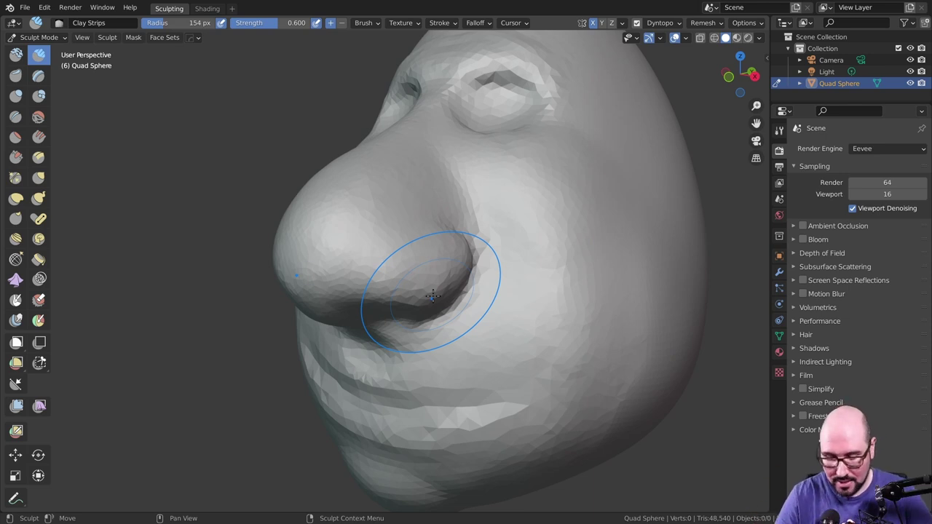
pyautogui.moveTo(533, 281); pyautogui.dragTo(572, 226, button='middle')
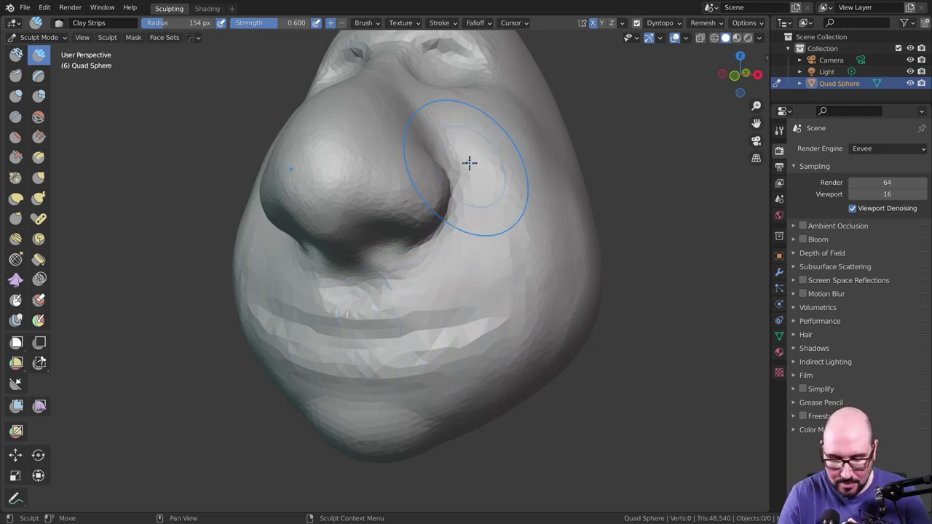
pyautogui.moveTo(468, 163); pyautogui.dragTo(397, 381, button='middle')
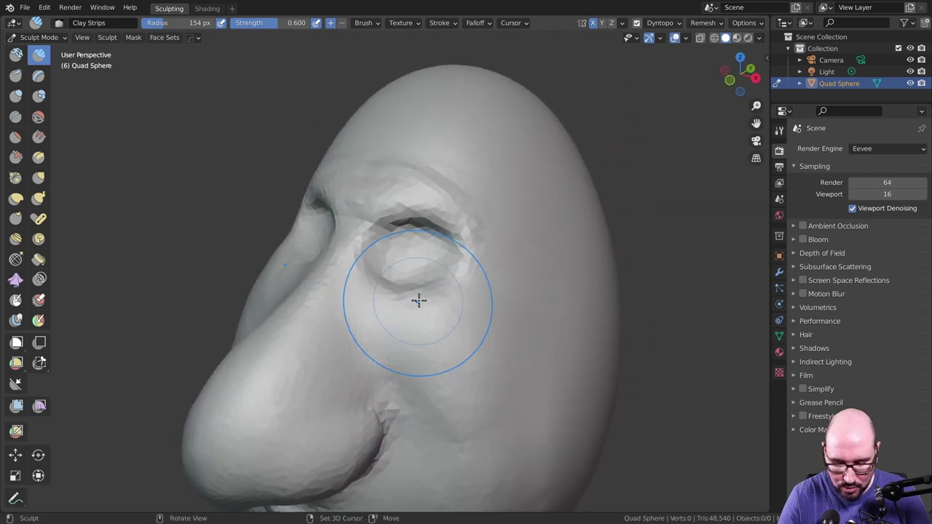
# Step: Build up the brow above the eye and soften the jagged eyelid crease
pyautogui.moveTo(418, 302)
pyautogui.mouseDown(button='middle')
pyautogui.moveTo(428, 289)
pyautogui.moveTo(391, 368)
pyautogui.moveTo(370, 284)
pyautogui.moveTo(519, 270)
pyautogui.moveTo(343, 194)
pyautogui.mouseUp(button='middle')
pyautogui.scroll(3, 370, 284)
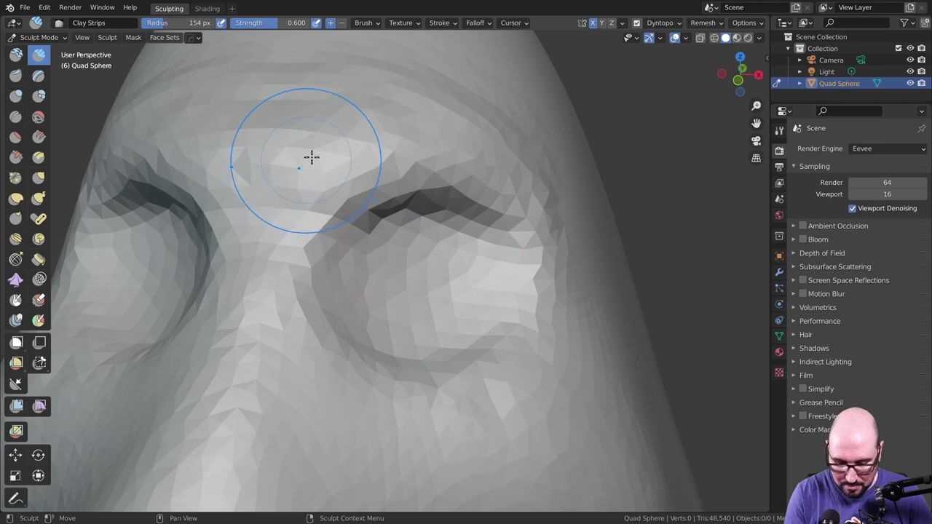
pyautogui.moveTo(310, 155)
pyautogui.mouseDown()
pyautogui.moveTo(329, 182)
pyautogui.moveTo(421, 176)
pyautogui.mouseUp()
pyautogui.moveTo(319, 154); pyautogui.dragTo(311, 179)
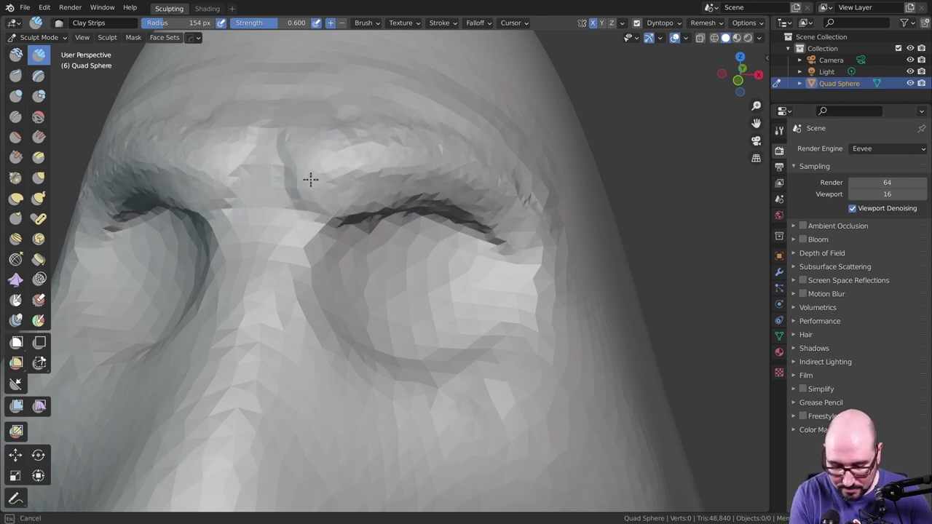
pyautogui.keyDown('shift'); pyautogui.moveTo(394, 152); pyautogui.dragTo(520, 208); pyautogui.keyUp('shift')
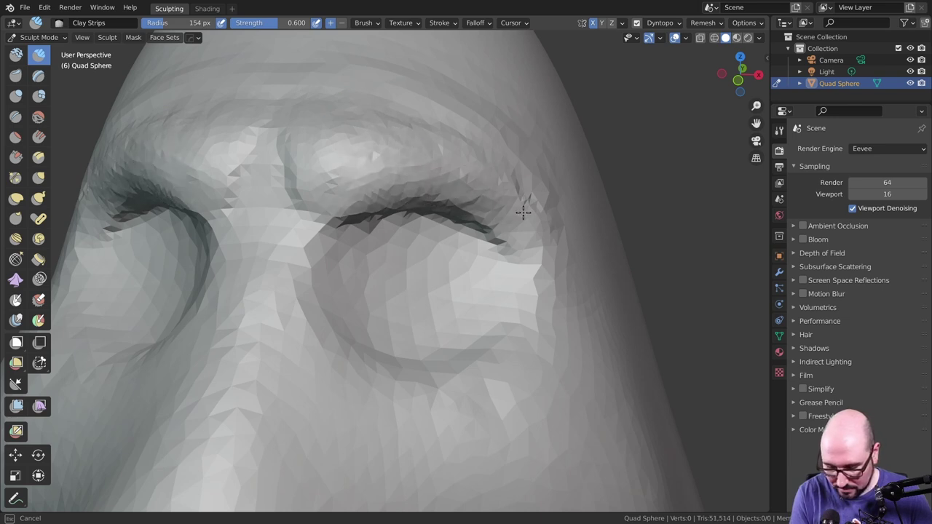
pyautogui.keyDown('shift'); pyautogui.moveTo(485, 239); pyautogui.dragTo(341, 222); pyautogui.keyUp('shift')
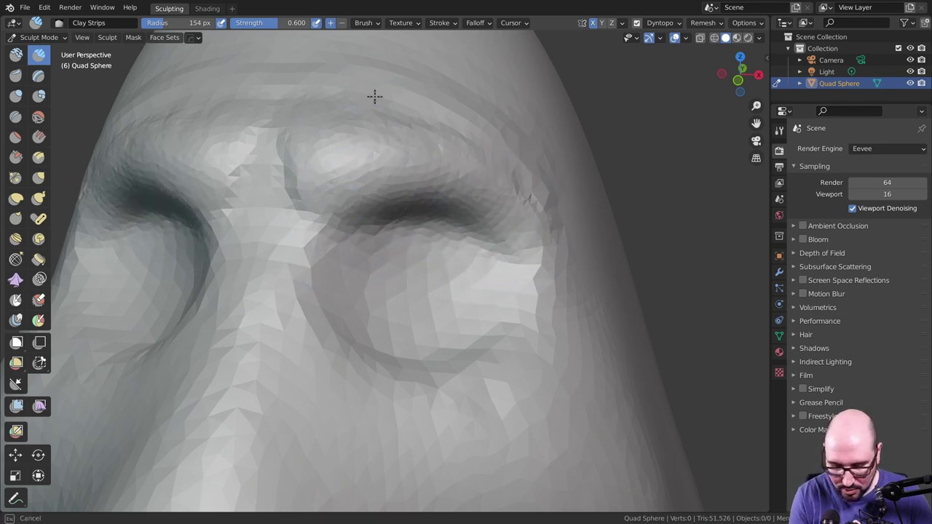
# Step: Add horizontal wrinkle ridges across the forehead
pyautogui.keyDown('shift'); pyautogui.moveTo(359, 142); pyautogui.dragTo(579, 253, button='middle'); pyautogui.keyUp('shift')
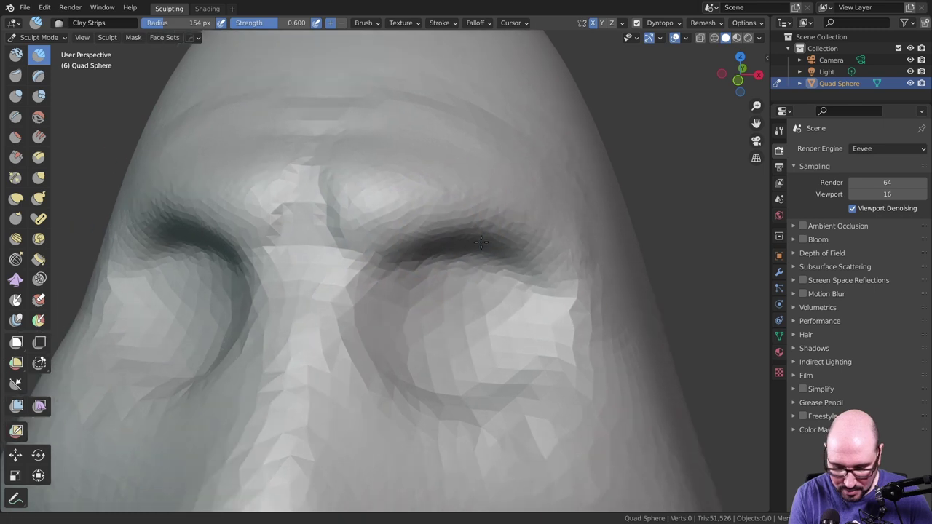
pyautogui.moveTo(452, 220)
pyautogui.mouseDown()
pyautogui.moveTo(323, 204)
pyautogui.moveTo(321, 225)
pyautogui.moveTo(383, 208)
pyautogui.mouseUp()
pyautogui.moveTo(560, 186)
pyautogui.mouseDown()
pyautogui.moveTo(372, 142)
pyautogui.moveTo(485, 139)
pyautogui.mouseUp()
pyautogui.moveTo(556, 179)
pyautogui.mouseDown()
pyautogui.moveTo(315, 166)
pyautogui.moveTo(457, 234)
pyautogui.mouseUp()
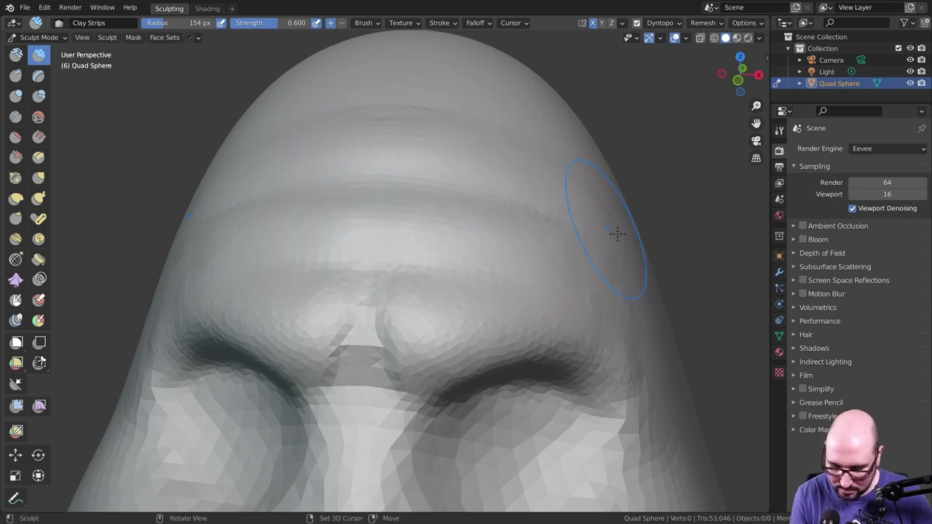
pyautogui.moveTo(357, 329)
pyautogui.mouseDown(button='middle')
pyautogui.moveTo(522, 154)
pyautogui.moveTo(541, 92)
pyautogui.moveTo(498, 207)
pyautogui.moveTo(472, 201)
pyautogui.moveTo(447, 141)
pyautogui.mouseUp(button='middle')
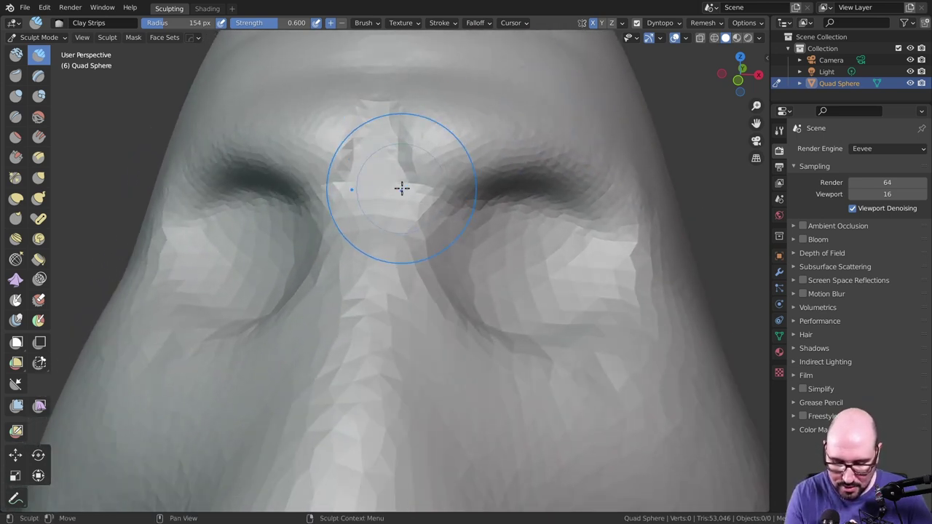
# Step: At a 63 px radius, carve the left brow crease and shape the glabella
pyautogui.press('f')
pyautogui.click(357, 199)
pyautogui.moveTo(408, 183)
pyautogui.keyDown('ctrl'); pyautogui.mouseDown(button='middle')
pyautogui.moveTo(387, 223)
pyautogui.moveTo(354, 178)
pyautogui.mouseUp(button='middle'); pyautogui.keyUp('ctrl')
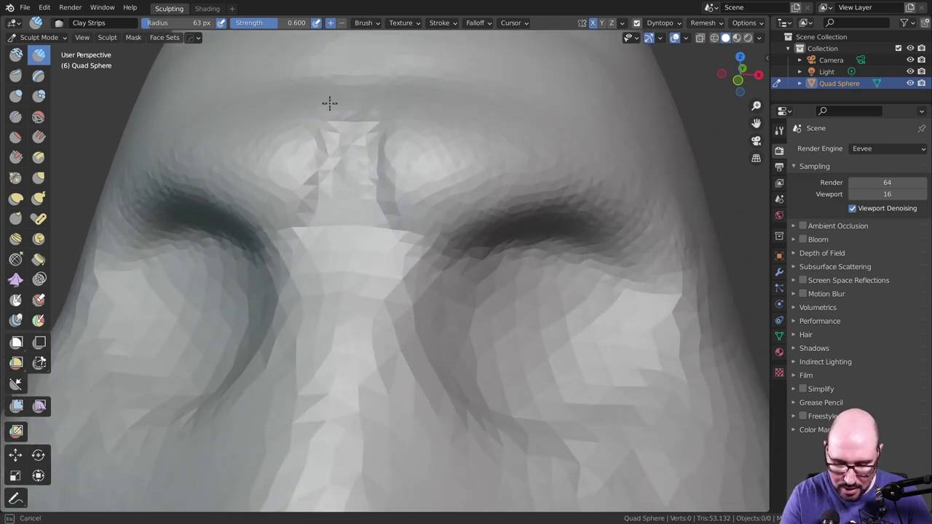
pyautogui.moveTo(315, 119)
pyautogui.mouseDown()
pyautogui.moveTo(338, 190)
pyautogui.moveTo(341, 143)
pyautogui.mouseUp()
pyautogui.moveTo(323, 248)
pyautogui.mouseDown()
pyautogui.moveTo(339, 223)
pyautogui.moveTo(299, 290)
pyautogui.mouseUp()
# Step: At a 191 px radius, smooth the area between the brows
pyautogui.press('f')
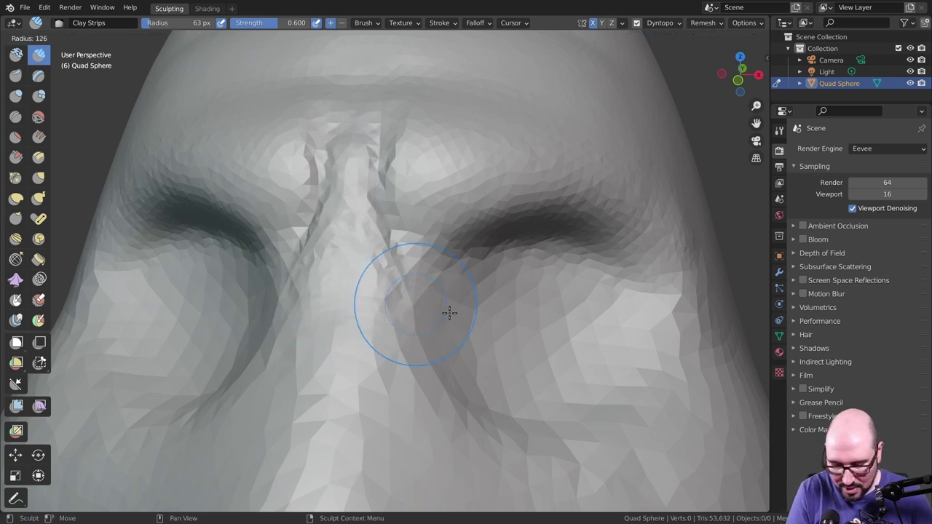
pyautogui.click(449, 312)
pyautogui.moveTo(349, 166)
pyautogui.keyDown('shift'); pyautogui.mouseDown()
pyautogui.moveTo(334, 262)
pyautogui.moveTo(383, 260)
pyautogui.moveTo(432, 214)
pyautogui.mouseUp(); pyautogui.keyUp('shift')
pyautogui.moveTo(433, 214)
pyautogui.mouseDown(button='middle')
pyautogui.moveTo(464, 271)
pyautogui.moveTo(458, 206)
pyautogui.moveTo(493, 191)
pyautogui.mouseUp(button='middle')
pyautogui.scroll(-3, 465, 271)
pyautogui.scroll(2, 475, 193)
# Step: At a 104 px radius, sculpt rims and hollows into both eye sockets and smooth them
pyautogui.scroll(-2, 475, 193)
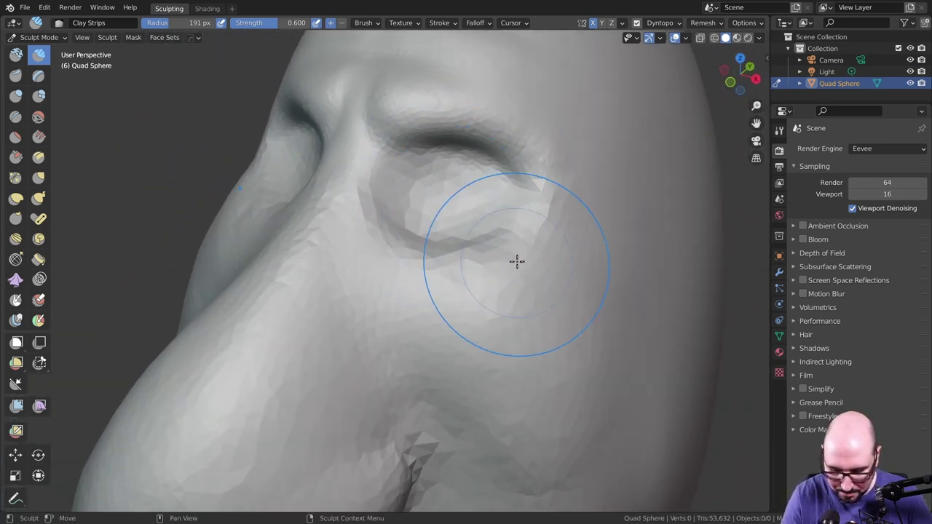
pyautogui.moveTo(516, 260)
pyautogui.mouseDown(button='middle')
pyautogui.moveTo(536, 264)
pyautogui.moveTo(495, 333)
pyautogui.moveTo(542, 293)
pyautogui.moveTo(517, 293)
pyautogui.moveTo(531, 293)
pyautogui.moveTo(536, 264)
pyautogui.moveTo(491, 374)
pyautogui.mouseUp(button='middle')
pyautogui.scroll(2, 496, 333)
pyautogui.scroll(4, 491, 373)
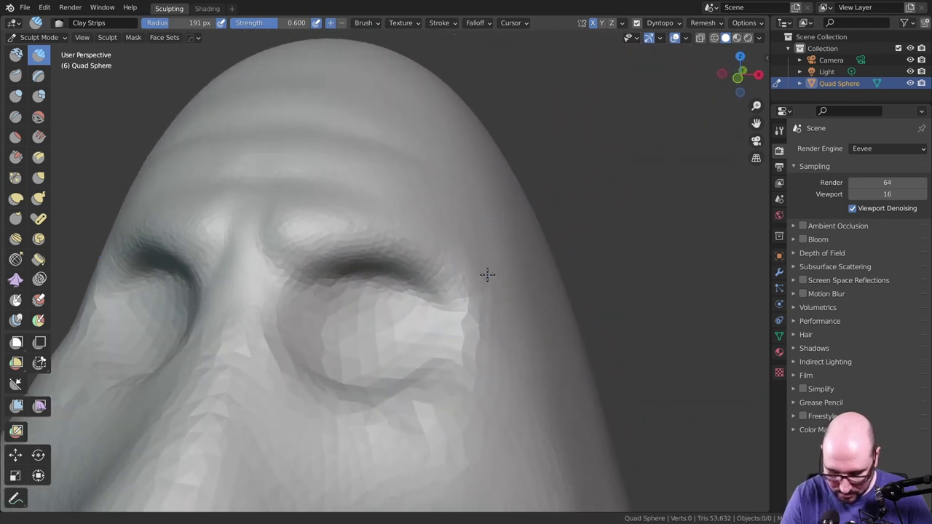
pyautogui.press('f')
pyautogui.moveTo(399, 304)
pyautogui.mouseDown()
pyautogui.moveTo(328, 306)
pyautogui.moveTo(387, 333)
pyautogui.moveTo(327, 339)
pyautogui.moveTo(388, 353)
pyautogui.moveTo(405, 337)
pyautogui.moveTo(388, 363)
pyautogui.mouseUp()
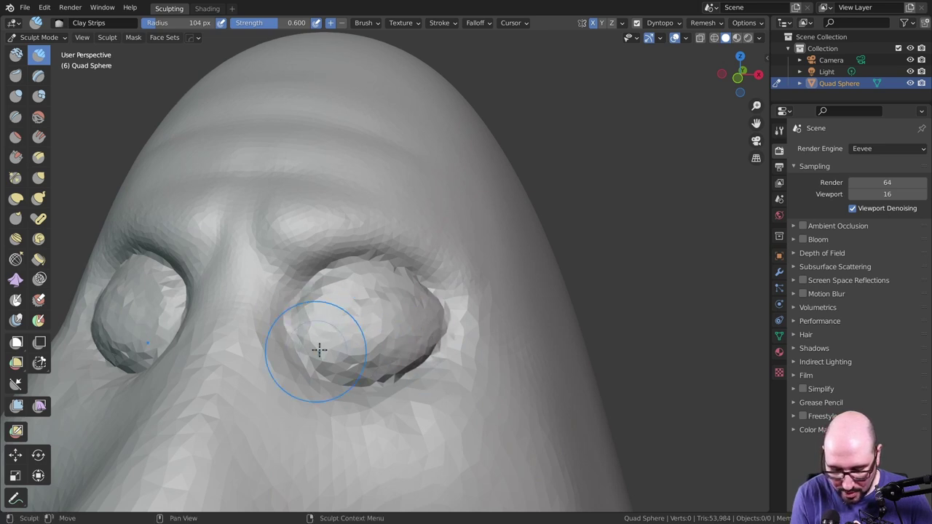
pyautogui.moveTo(390, 303)
pyautogui.keyDown('shift'); pyautogui.mouseDown()
pyautogui.moveTo(322, 327)
pyautogui.moveTo(350, 386)
pyautogui.moveTo(437, 316)
pyautogui.moveTo(372, 323)
pyautogui.moveTo(351, 308)
pyautogui.mouseUp(); pyautogui.keyUp('shift')
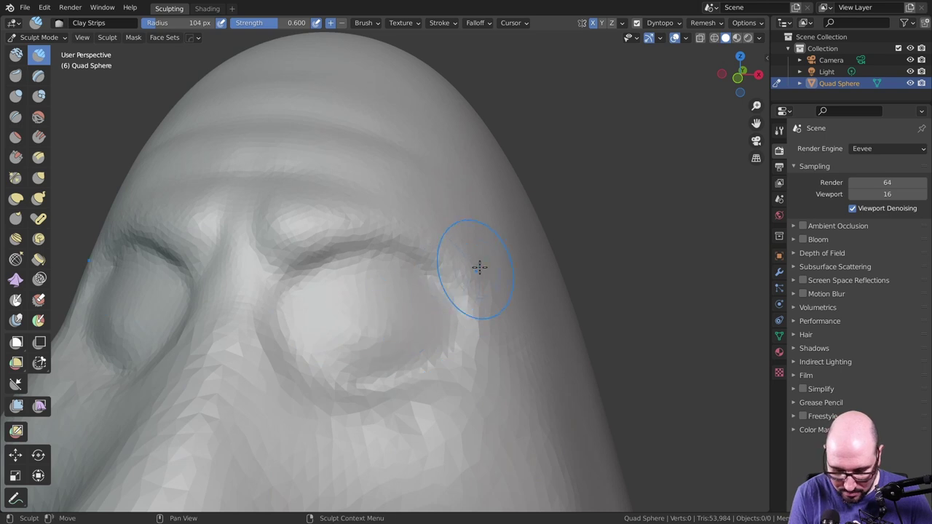
# Step: Try deepening the upper eyelid crease, undo it, and sculpt the eye corner
pyautogui.moveTo(483, 287); pyautogui.dragTo(467, 291, button='middle')
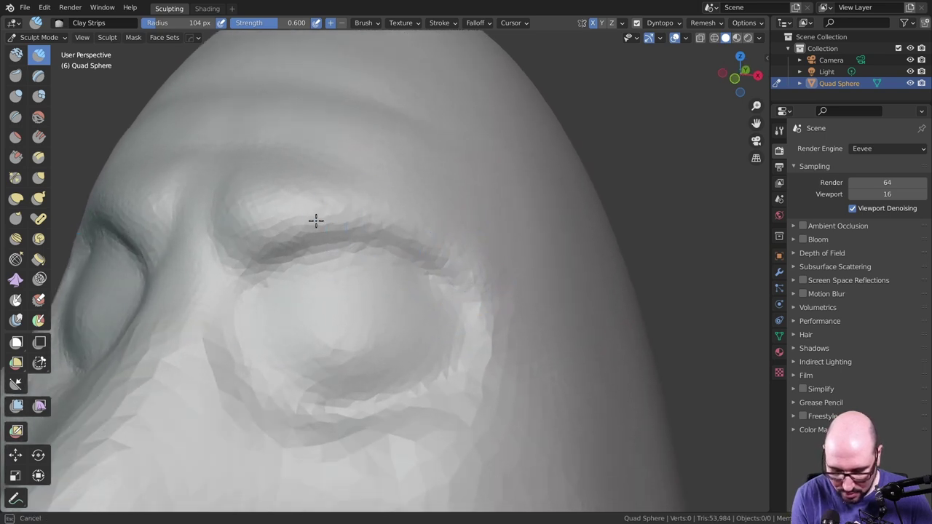
pyautogui.moveTo(316, 218)
pyautogui.mouseDown()
pyautogui.moveTo(308, 225)
pyautogui.moveTo(323, 216)
pyautogui.moveTo(435, 246)
pyautogui.moveTo(423, 275)
pyautogui.moveTo(462, 291)
pyautogui.moveTo(489, 254)
pyautogui.moveTo(466, 262)
pyautogui.moveTo(443, 253)
pyautogui.moveTo(468, 308)
pyautogui.moveTo(516, 308)
pyautogui.moveTo(495, 286)
pyautogui.mouseUp()
pyautogui.hotkey('ctrl', 'z')
pyautogui.hotkey('ctrl', 'z')
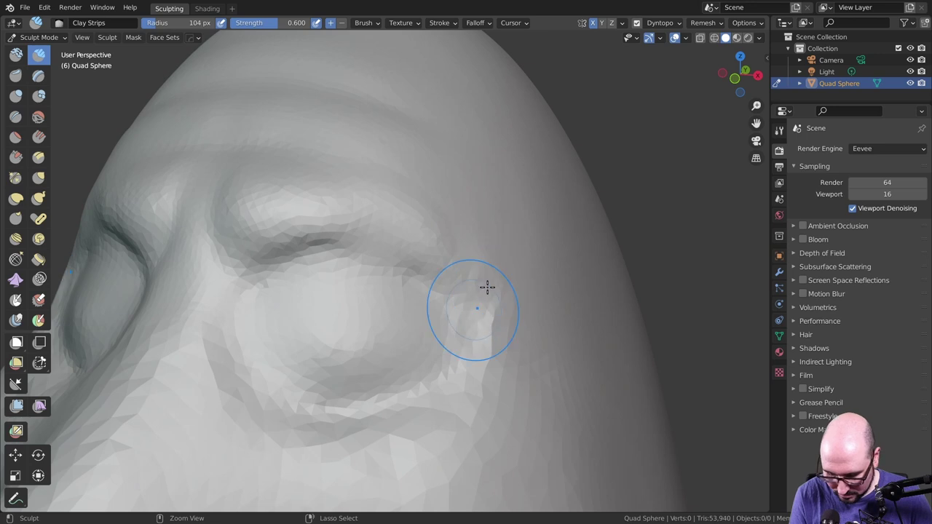
pyautogui.keyDown('ctrl'); pyautogui.moveTo(455, 323); pyautogui.dragTo(491, 288); pyautogui.keyUp('ctrl')
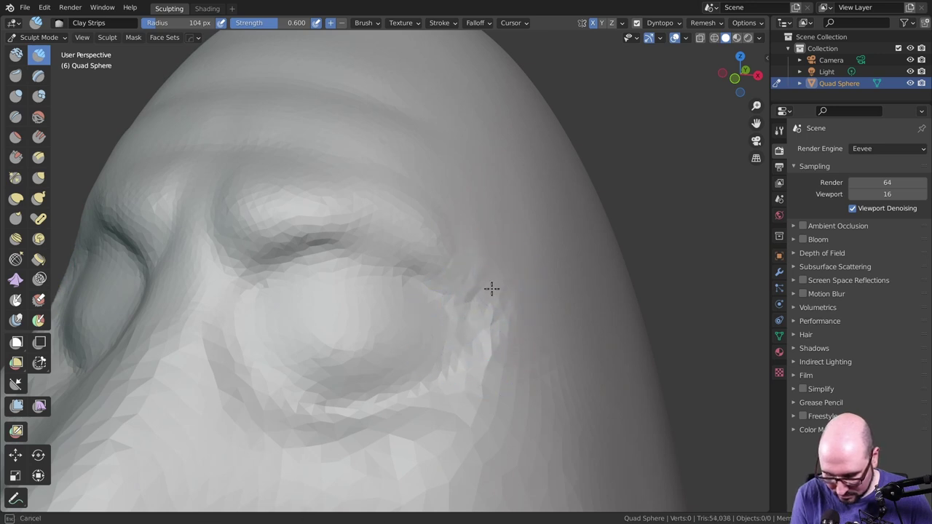
# Step: Build up the area under the eye and shape the eye socket rim
pyautogui.moveTo(443, 391)
pyautogui.mouseDown(button='middle')
pyautogui.moveTo(505, 293)
pyautogui.moveTo(565, 272)
pyautogui.moveTo(578, 281)
pyautogui.moveTo(555, 276)
pyautogui.moveTo(587, 170)
pyautogui.moveTo(510, 216)
pyautogui.mouseUp(button='middle')
pyautogui.moveTo(510, 217)
pyautogui.mouseDown()
pyautogui.moveTo(530, 213)
pyautogui.moveTo(401, 219)
pyautogui.moveTo(516, 225)
pyautogui.mouseUp()
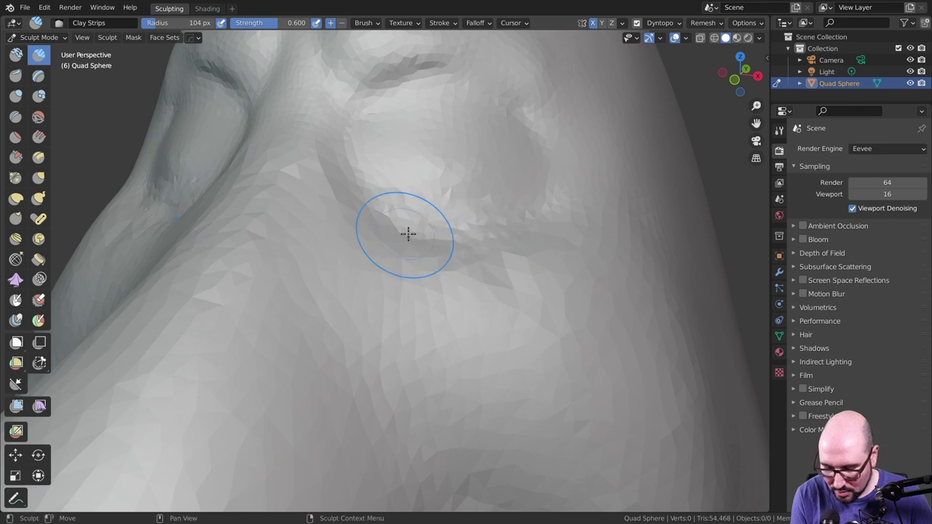
pyautogui.moveTo(408, 233)
pyautogui.mouseDown()
pyautogui.moveTo(497, 199)
pyautogui.moveTo(392, 190)
pyautogui.moveTo(395, 221)
pyautogui.mouseUp()
pyautogui.moveTo(449, 212); pyautogui.dragTo(487, 219)
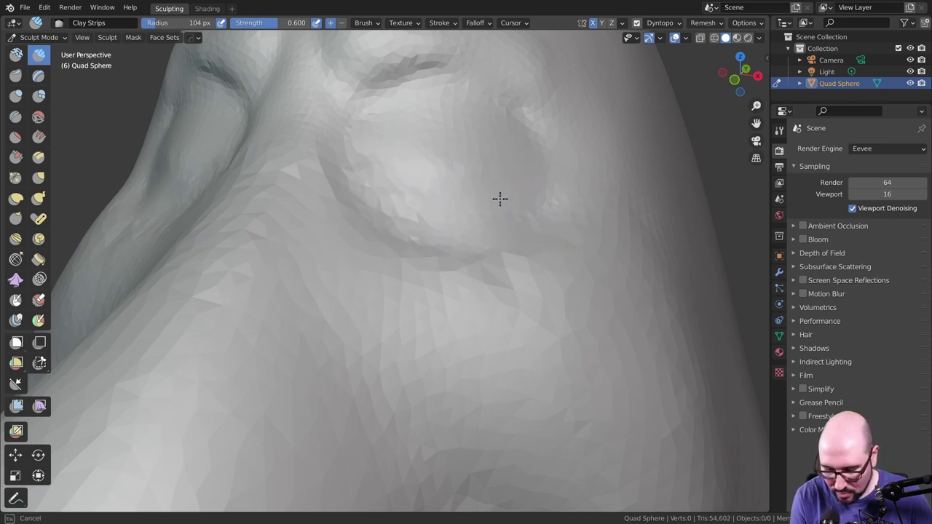
pyautogui.scroll(-2, 569, 234)
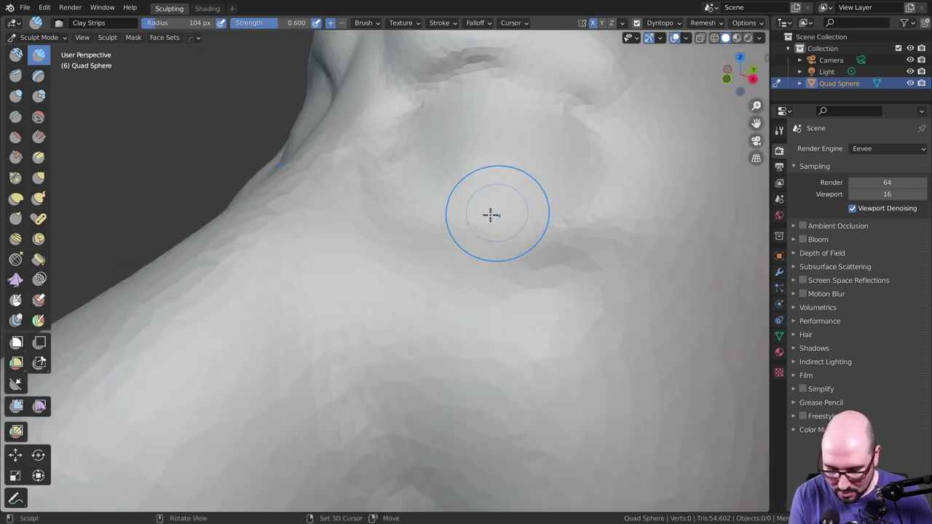
pyautogui.moveTo(490, 214)
pyautogui.mouseDown(button='middle')
pyautogui.moveTo(481, 263)
pyautogui.moveTo(389, 252)
pyautogui.moveTo(473, 204)
pyautogui.mouseUp(button='middle')
# Step: Deepen and refine the brow crease above the eye
pyautogui.scroll(3, 481, 179)
pyautogui.scroll(2, 506, 156)
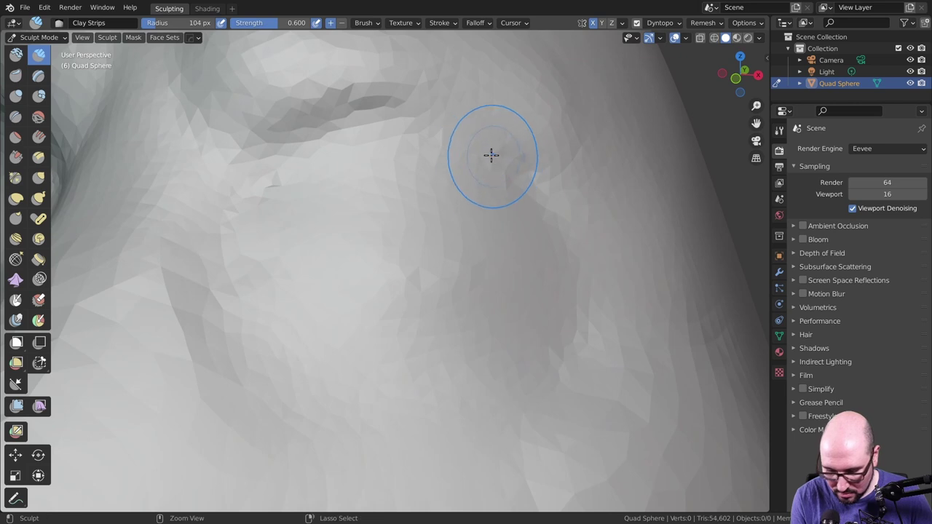
pyautogui.moveTo(430, 134)
pyautogui.mouseDown()
pyautogui.moveTo(415, 150)
pyautogui.moveTo(439, 161)
pyautogui.mouseUp()
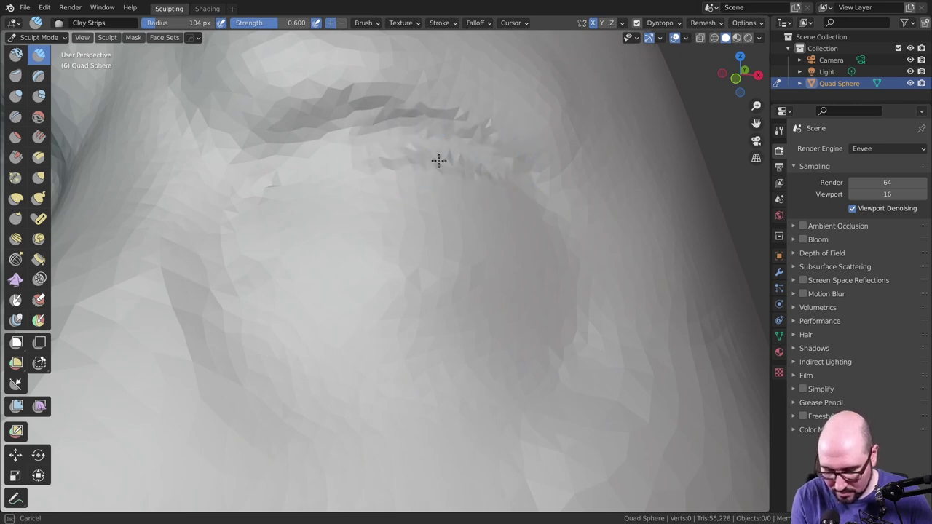
pyautogui.moveTo(257, 212)
pyautogui.mouseDown()
pyautogui.moveTo(335, 156)
pyautogui.moveTo(449, 146)
pyautogui.moveTo(401, 137)
pyautogui.mouseUp()
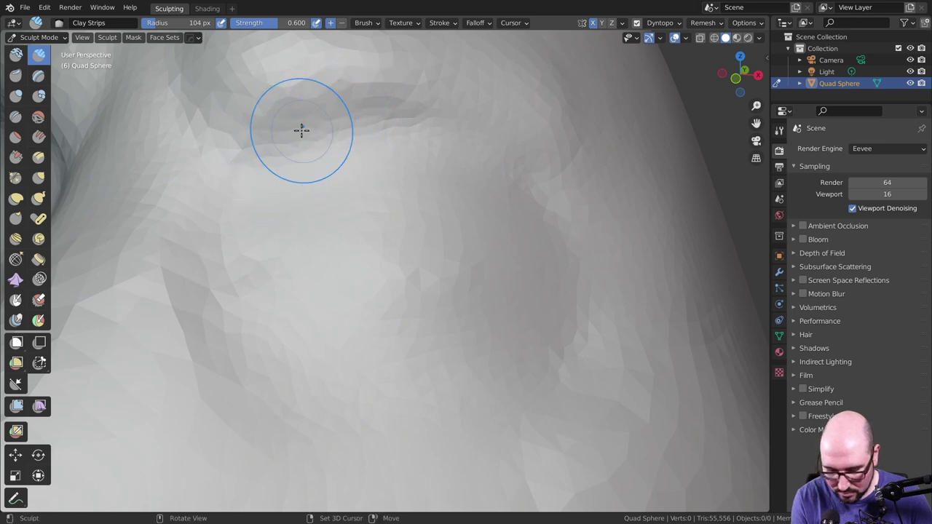
pyautogui.scroll(-4, 401, 334)
pyautogui.moveTo(397, 364)
pyautogui.mouseDown(button='middle')
pyautogui.moveTo(456, 289)
pyautogui.moveTo(426, 233)
pyautogui.mouseUp(button='middle')
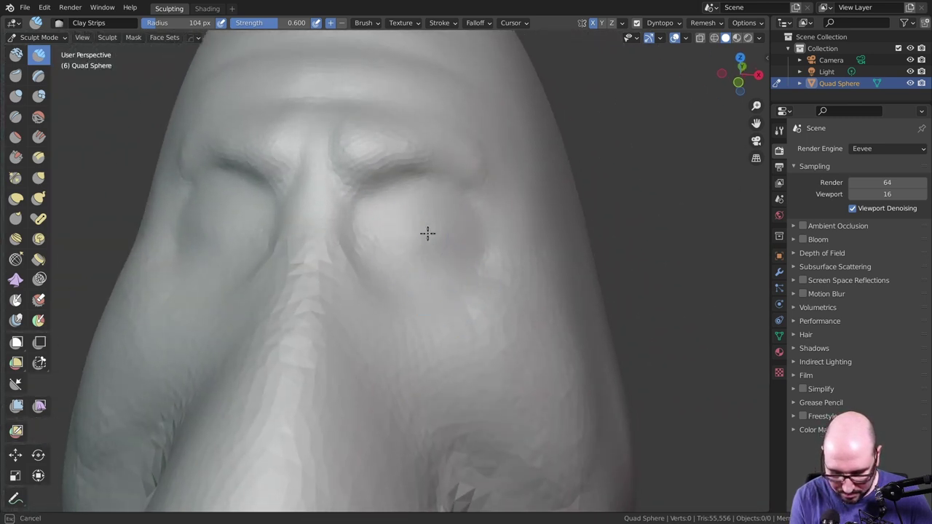
# Step: Carve the fold between cheek and nose, starting beside the nostril
pyautogui.moveTo(412, 287)
pyautogui.mouseDown(button='middle')
pyautogui.moveTo(427, 255)
pyautogui.moveTo(412, 279)
pyautogui.mouseUp(button='middle')
pyautogui.scroll(-3, 412, 279)
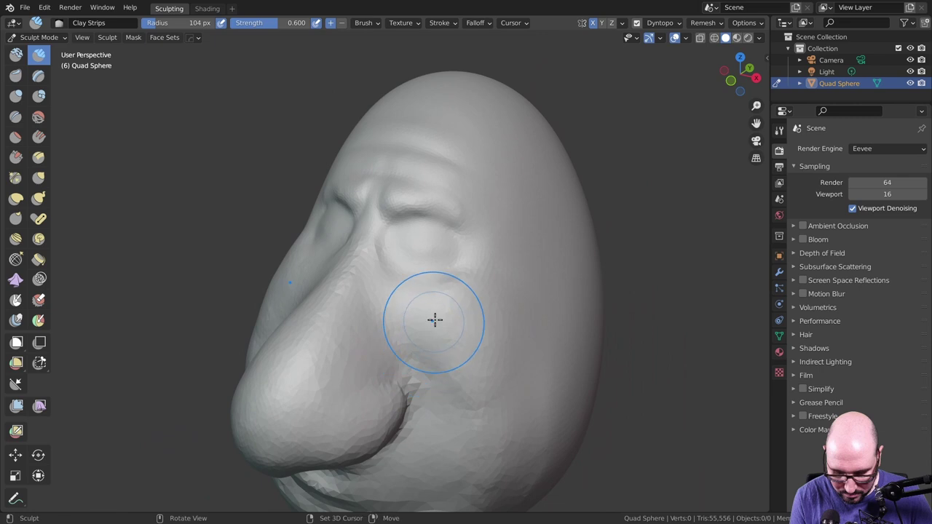
pyautogui.moveTo(435, 320)
pyautogui.mouseDown(button='middle')
pyautogui.moveTo(399, 216)
pyautogui.moveTo(433, 327)
pyautogui.moveTo(462, 243)
pyautogui.moveTo(493, 277)
pyautogui.moveTo(490, 233)
pyautogui.moveTo(432, 283)
pyautogui.moveTo(321, 269)
pyautogui.mouseUp(button='middle')
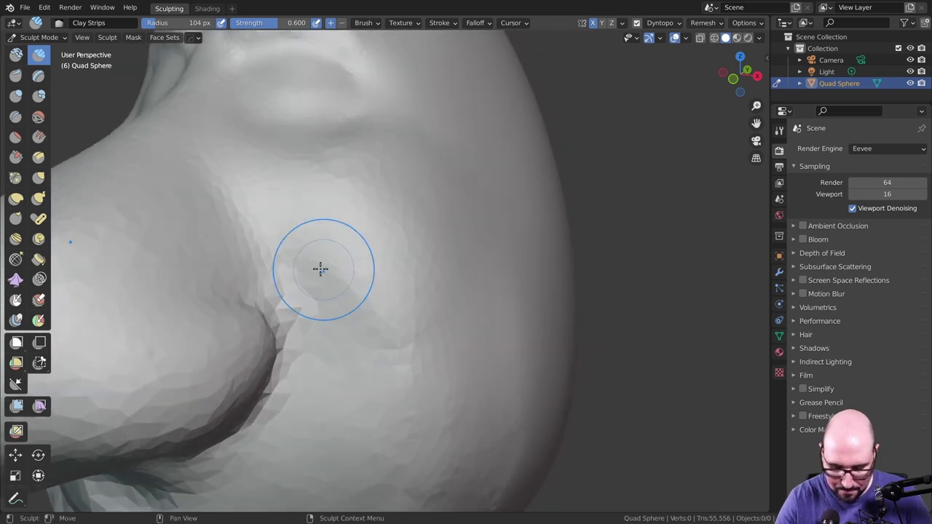
pyautogui.moveTo(320, 268)
pyautogui.mouseDown()
pyautogui.moveTo(262, 221)
pyautogui.moveTo(287, 283)
pyautogui.moveTo(333, 318)
pyautogui.moveTo(241, 262)
pyautogui.moveTo(271, 262)
pyautogui.moveTo(353, 329)
pyautogui.mouseUp()
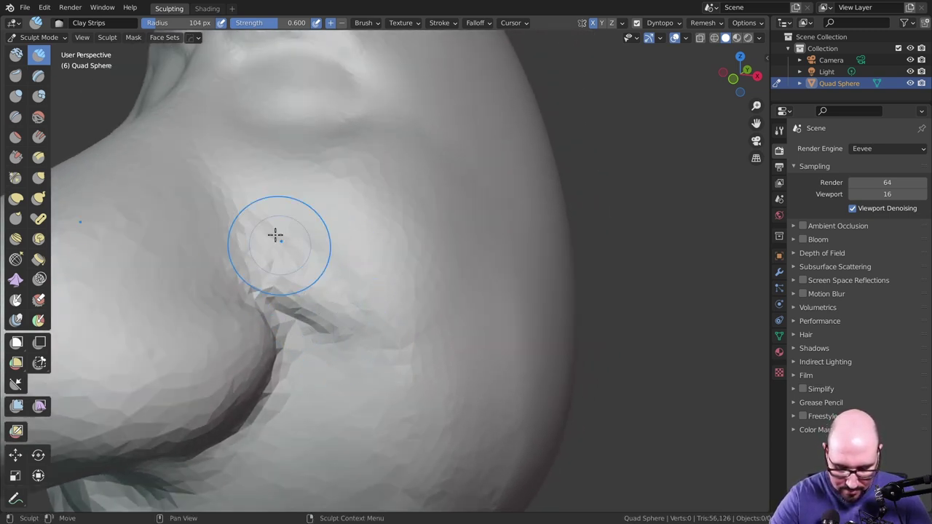
pyautogui.moveTo(372, 311); pyautogui.dragTo(395, 98, button='middle')
pyautogui.moveTo(329, 131)
pyautogui.mouseDown()
pyautogui.moveTo(351, 108)
pyautogui.moveTo(389, 104)
pyautogui.moveTo(364, 146)
pyautogui.moveTo(449, 221)
pyautogui.moveTo(462, 268)
pyautogui.moveTo(421, 235)
pyautogui.mouseUp()
# Step: Rough in the cheek beside the nose
pyautogui.scroll(-5, 501, 222)
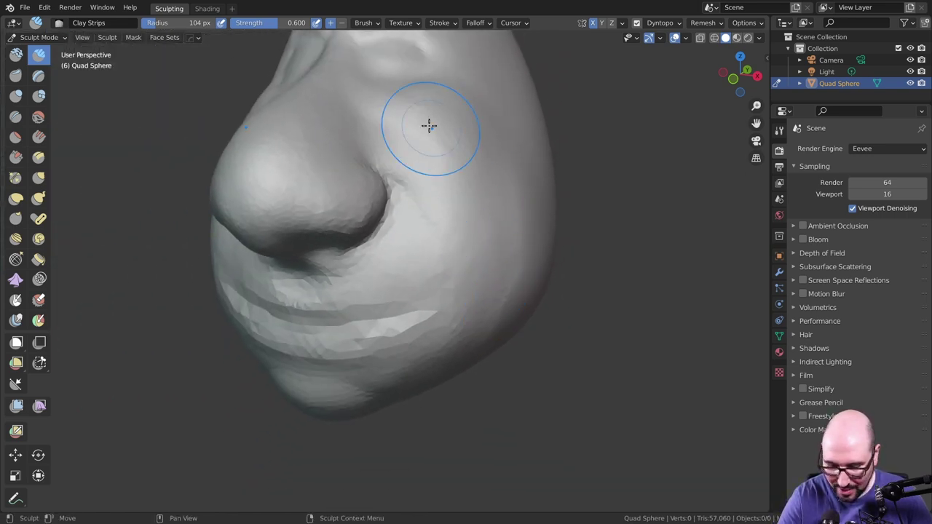
pyautogui.moveTo(420, 148)
pyautogui.mouseDown(button='middle')
pyautogui.moveTo(468, 170)
pyautogui.moveTo(510, 167)
pyautogui.moveTo(468, 170)
pyautogui.moveTo(426, 145)
pyautogui.mouseUp(button='middle')
pyautogui.moveTo(427, 146)
pyautogui.mouseDown()
pyautogui.moveTo(355, 113)
pyautogui.moveTo(391, 133)
pyautogui.mouseUp()
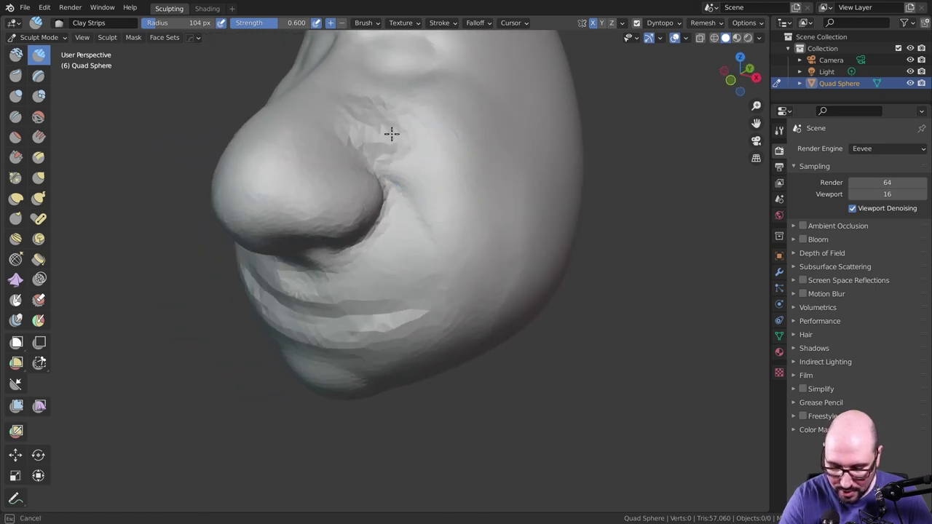
pyautogui.moveTo(388, 102); pyautogui.dragTo(412, 160, button='middle')
pyautogui.scroll(4, 404, 157)
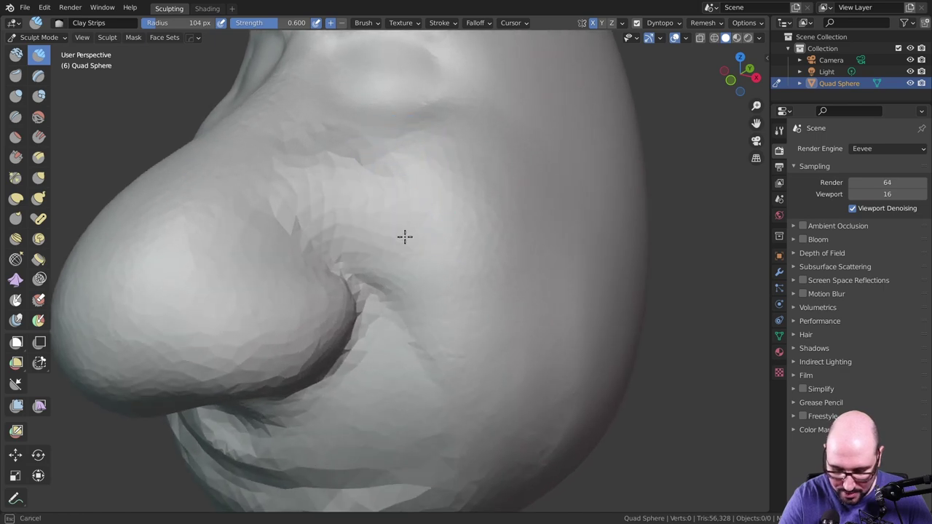
pyautogui.moveTo(433, 185)
pyautogui.mouseDown(button='middle')
pyautogui.moveTo(485, 206)
pyautogui.moveTo(447, 214)
pyautogui.moveTo(406, 353)
pyautogui.moveTo(420, 284)
pyautogui.mouseUp(button='middle')
# Step: Build a raised patch on the cheek, then undo the unwanted stroke
pyautogui.scroll(-5, 406, 353)
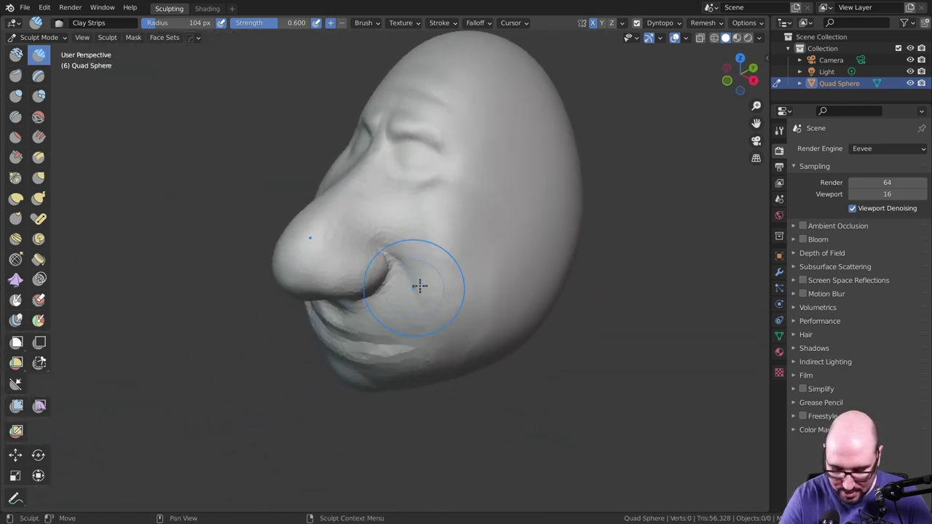
pyautogui.scroll(4, 483, 204)
pyautogui.scroll(1, 459, 147)
pyautogui.moveTo(459, 148); pyautogui.dragTo(354, 203)
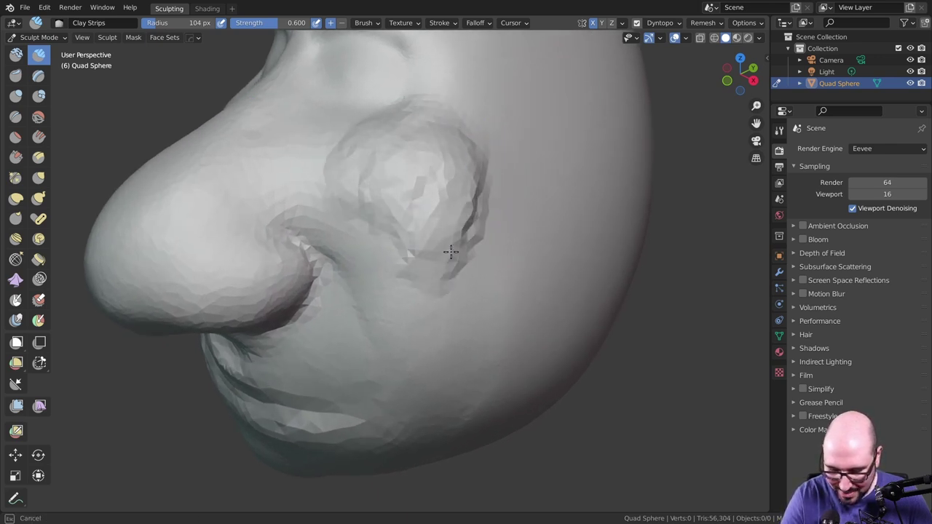
pyautogui.moveTo(474, 255); pyautogui.dragTo(437, 214)
pyautogui.hotkey('ctrl', 'z')
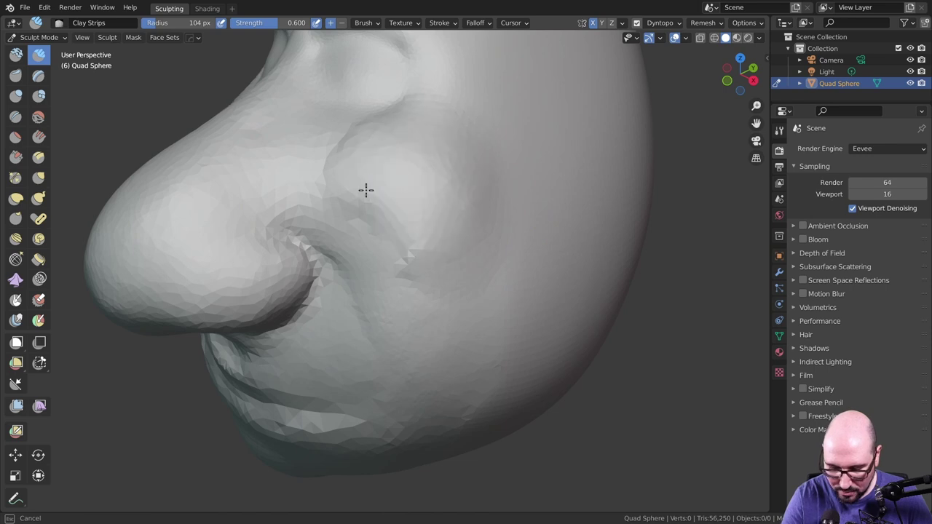
# Step: Lay clay strips down the cheek and smooth out the ridges
pyautogui.moveTo(491, 235); pyautogui.dragTo(473, 289, button='middle')
pyautogui.scroll(-4, 477, 278)
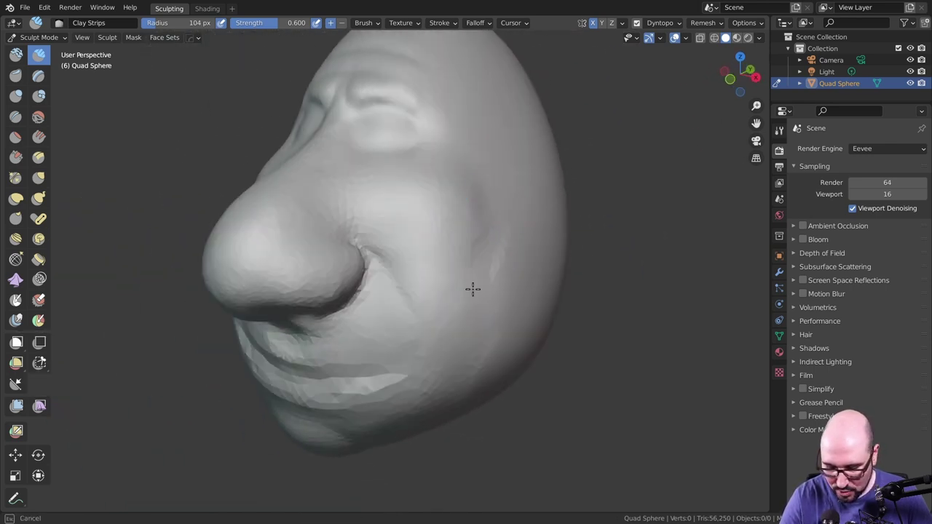
pyautogui.moveTo(493, 249)
pyautogui.mouseDown()
pyautogui.moveTo(495, 306)
pyautogui.moveTo(503, 305)
pyautogui.moveTo(518, 235)
pyautogui.moveTo(541, 276)
pyautogui.moveTo(529, 259)
pyautogui.mouseUp()
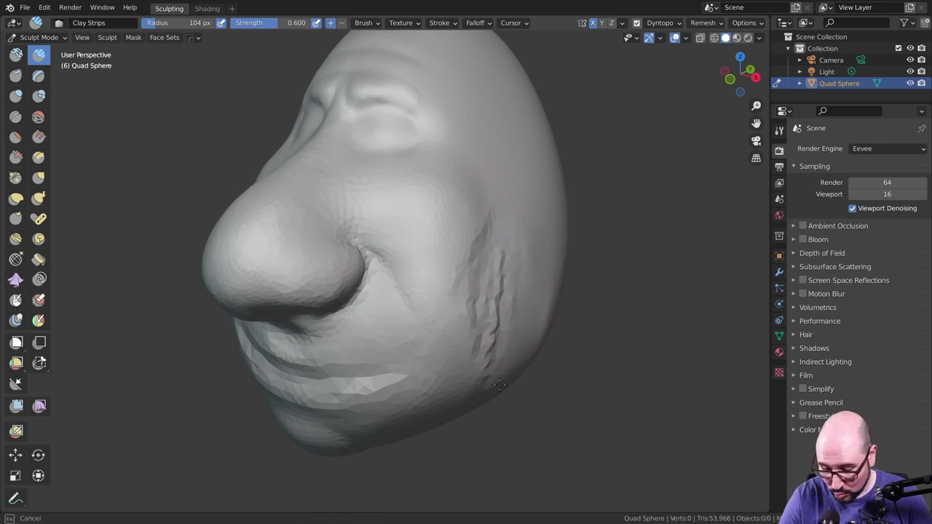
pyautogui.moveTo(510, 353)
pyautogui.keyDown('shift'); pyautogui.mouseDown()
pyautogui.moveTo(516, 250)
pyautogui.moveTo(485, 306)
pyautogui.moveTo(464, 389)
pyautogui.mouseUp(); pyautogui.keyUp('shift')
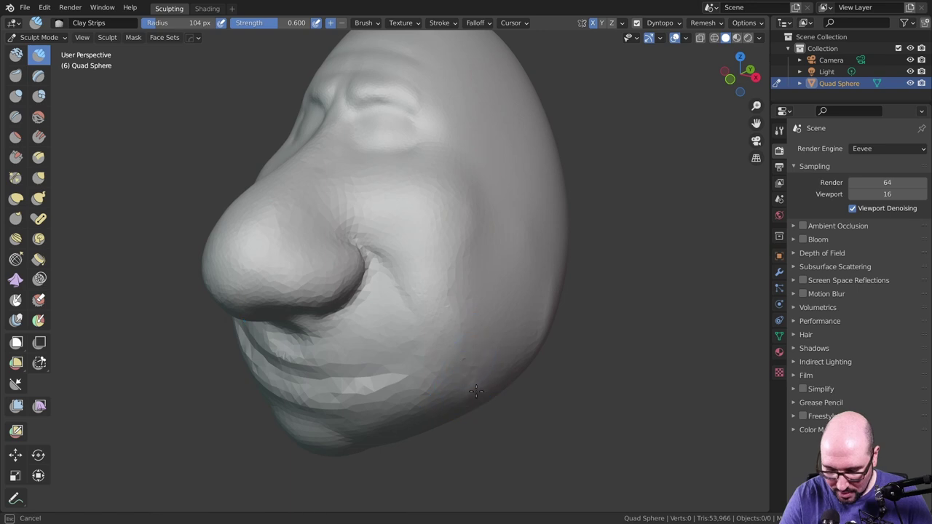
pyautogui.moveTo(494, 364); pyautogui.dragTo(466, 332, button='middle')
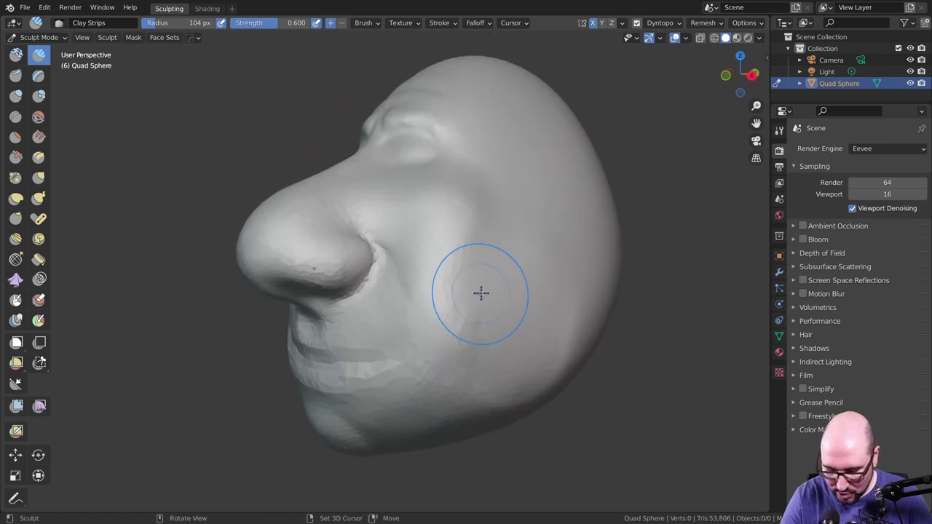
pyautogui.moveTo(458, 380)
pyautogui.mouseDown(button='middle')
pyautogui.moveTo(541, 325)
pyautogui.moveTo(454, 371)
pyautogui.mouseUp(button='middle')
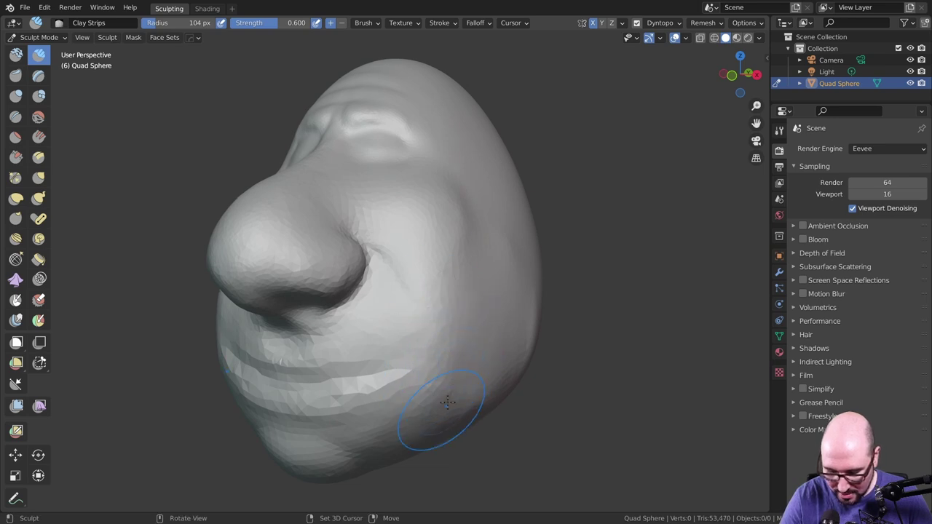
pyautogui.moveTo(427, 406)
pyautogui.mouseDown(button='middle')
pyautogui.moveTo(482, 318)
pyautogui.moveTo(447, 250)
pyautogui.mouseUp(button='middle')
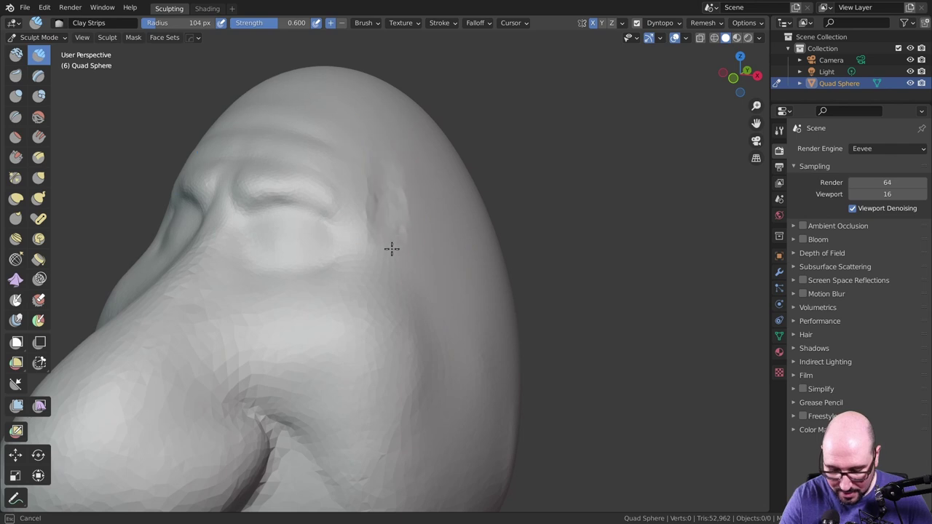
# Step: Add clay beside the eye socket, then smooth the rough marks and the upper brow
pyautogui.moveTo(392, 249); pyautogui.dragTo(412, 285)
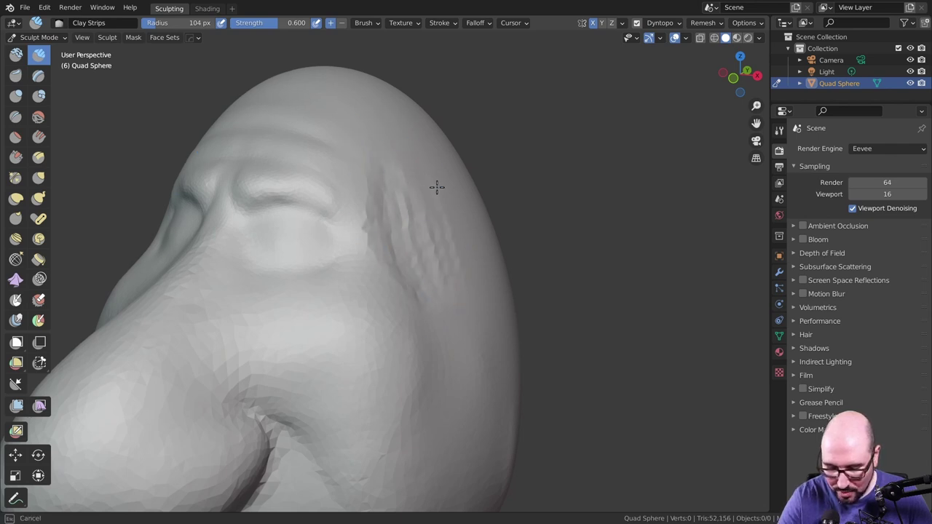
pyautogui.moveTo(401, 176)
pyautogui.keyDown('shift'); pyautogui.mouseDown()
pyautogui.moveTo(432, 191)
pyautogui.moveTo(393, 246)
pyautogui.moveTo(370, 185)
pyautogui.moveTo(385, 216)
pyautogui.mouseUp(); pyautogui.keyUp('shift')
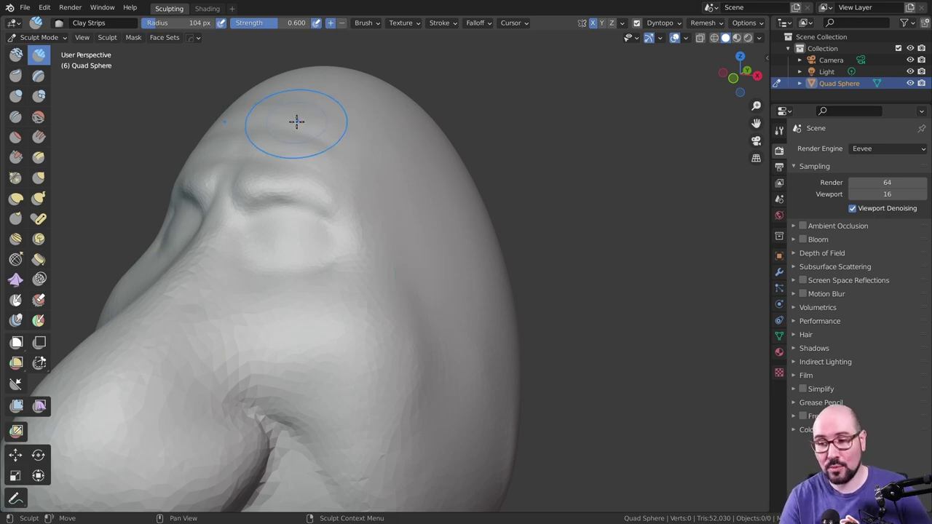
pyautogui.hotkey('ctrl', 'r')
pyautogui.keyDown('ctrl'); pyautogui.moveTo(396, 252); pyautogui.dragTo(388, 206, button='middle'); pyautogui.keyUp('ctrl')
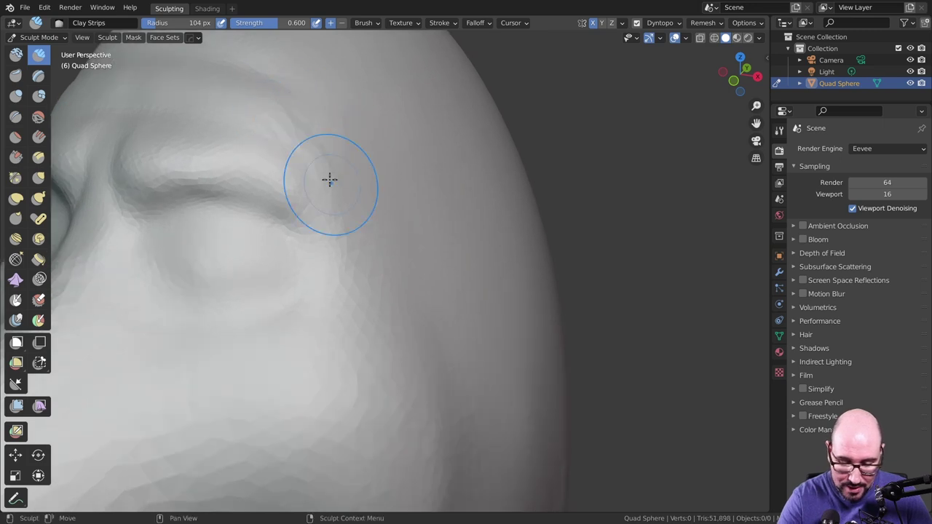
pyautogui.moveTo(306, 125)
pyautogui.mouseDown()
pyautogui.moveTo(295, 129)
pyautogui.moveTo(347, 231)
pyautogui.mouseUp()
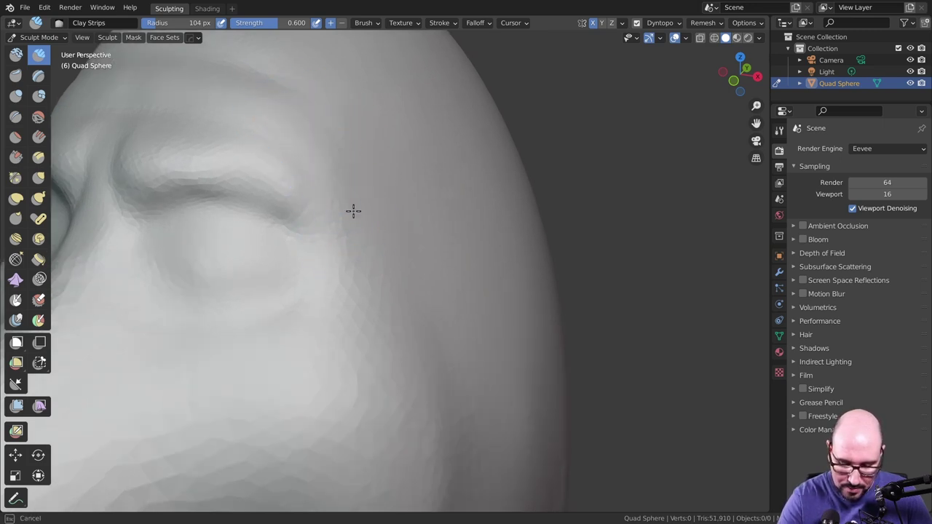
pyautogui.keyDown('shift'); pyautogui.moveTo(405, 209); pyautogui.dragTo(405, 308, button='middle'); pyautogui.keyUp('shift')
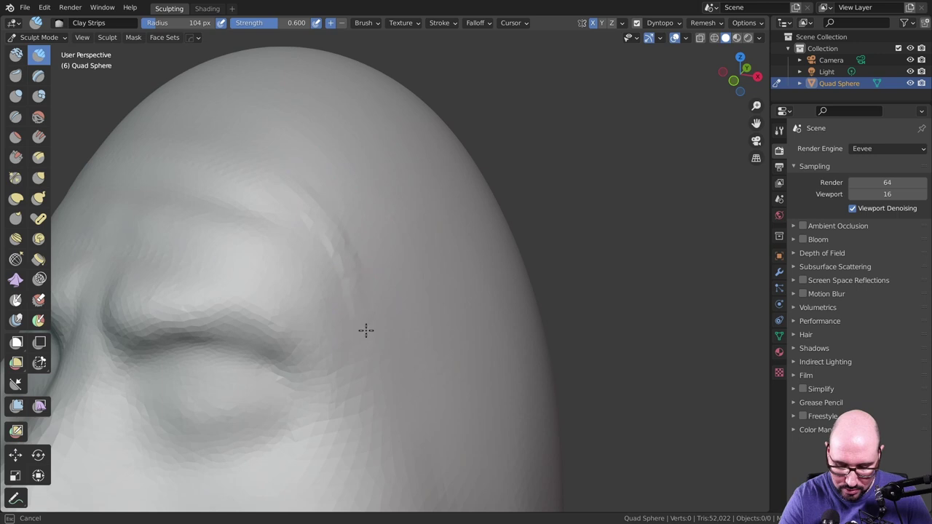
pyautogui.moveTo(391, 238)
pyautogui.mouseDown(button='middle')
pyautogui.moveTo(499, 264)
pyautogui.moveTo(470, 362)
pyautogui.moveTo(532, 208)
pyautogui.moveTo(547, 206)
pyautogui.moveTo(546, 214)
pyautogui.moveTo(528, 221)
pyautogui.moveTo(523, 240)
pyautogui.moveTo(537, 167)
pyautogui.moveTo(530, 208)
pyautogui.moveTo(525, 192)
pyautogui.moveTo(510, 228)
pyautogui.moveTo(510, 214)
pyautogui.moveTo(480, 325)
pyautogui.moveTo(499, 289)
pyautogui.moveTo(493, 310)
pyautogui.moveTo(419, 187)
pyautogui.moveTo(401, 210)
pyautogui.mouseUp(button='middle')
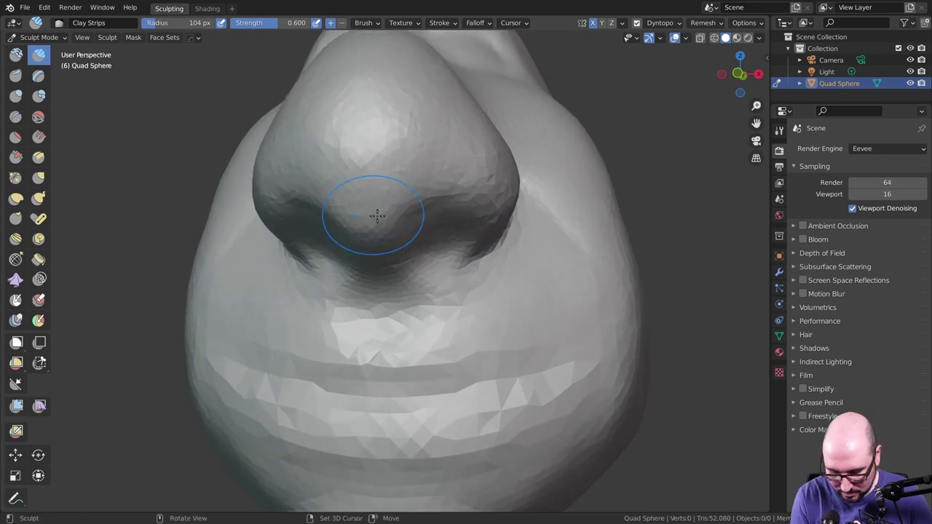
# Step: At a 91 px radius, mark the upper lip line and build a lower-lip ridge
pyautogui.moveTo(446, 227)
pyautogui.mouseDown(button='middle')
pyautogui.moveTo(490, 192)
pyautogui.moveTo(466, 187)
pyautogui.moveTo(517, 241)
pyautogui.moveTo(528, 129)
pyautogui.moveTo(522, 167)
pyautogui.moveTo(534, 168)
pyautogui.moveTo(541, 202)
pyautogui.moveTo(506, 226)
pyautogui.moveTo(506, 237)
pyautogui.moveTo(473, 235)
pyautogui.mouseUp(button='middle')
pyautogui.press('f')
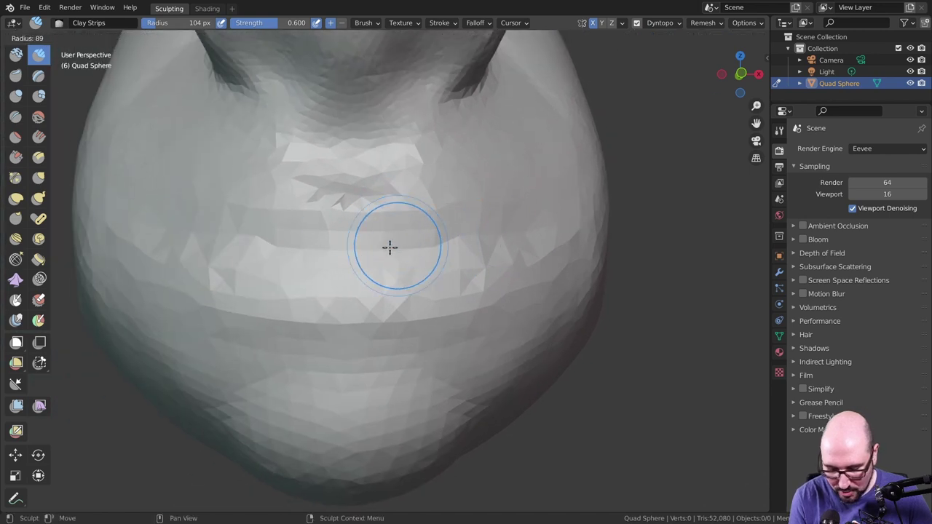
pyautogui.click(410, 254)
pyautogui.moveTo(361, 229)
pyautogui.mouseDown()
pyautogui.moveTo(430, 225)
pyautogui.moveTo(381, 225)
pyautogui.moveTo(525, 200)
pyautogui.mouseUp()
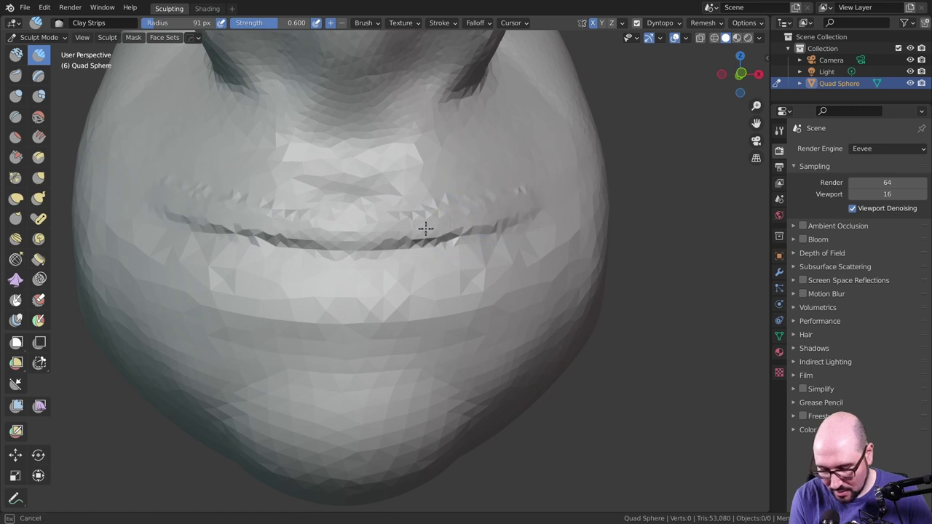
pyautogui.moveTo(425, 228)
pyautogui.mouseDown()
pyautogui.moveTo(552, 182)
pyautogui.moveTo(513, 158)
pyautogui.moveTo(412, 199)
pyautogui.moveTo(341, 270)
pyautogui.moveTo(405, 272)
pyautogui.moveTo(525, 250)
pyautogui.mouseUp()
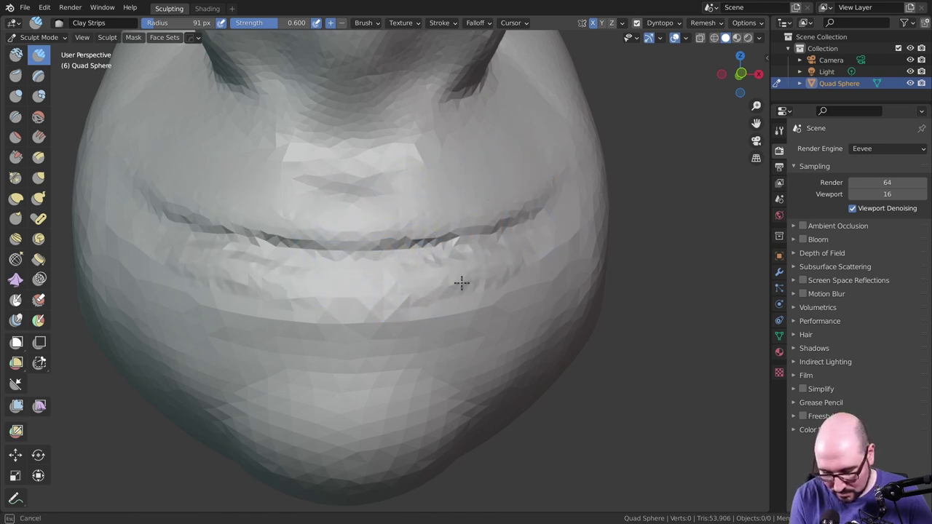
pyautogui.moveTo(461, 282)
pyautogui.mouseDown()
pyautogui.moveTo(401, 308)
pyautogui.moveTo(422, 293)
pyautogui.moveTo(289, 281)
pyautogui.moveTo(384, 278)
pyautogui.moveTo(410, 299)
pyautogui.moveTo(353, 323)
pyautogui.moveTo(258, 288)
pyautogui.moveTo(437, 300)
pyautogui.moveTo(323, 287)
pyautogui.moveTo(406, 327)
pyautogui.moveTo(393, 336)
pyautogui.moveTo(416, 327)
pyautogui.mouseUp()
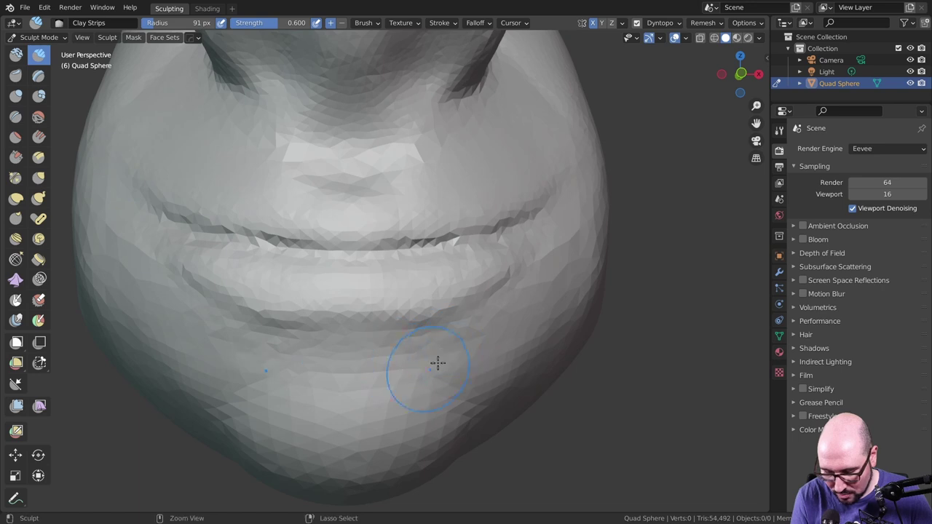
# Step: Build up volume below the lower lip and across the chin
pyautogui.moveTo(491, 345); pyautogui.dragTo(478, 350)
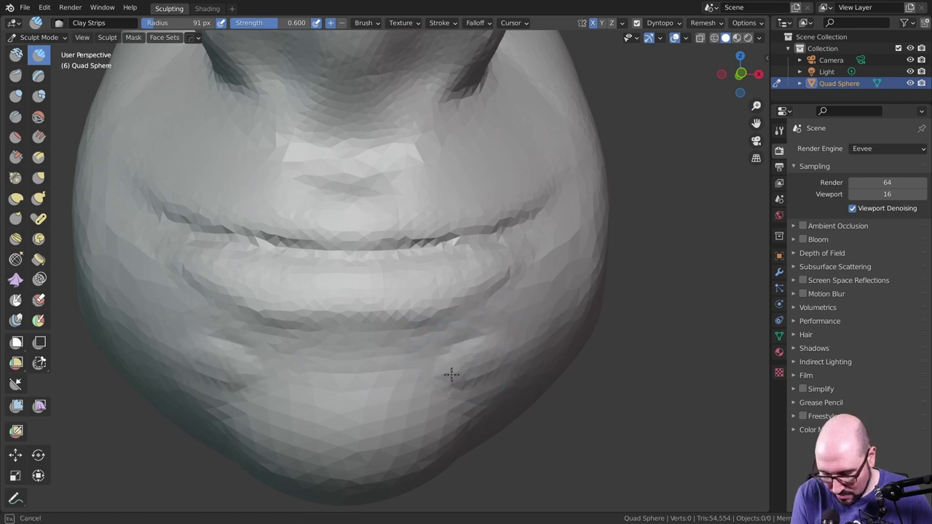
pyautogui.moveTo(519, 303)
pyautogui.mouseDown()
pyautogui.moveTo(452, 352)
pyautogui.moveTo(501, 355)
pyautogui.mouseUp()
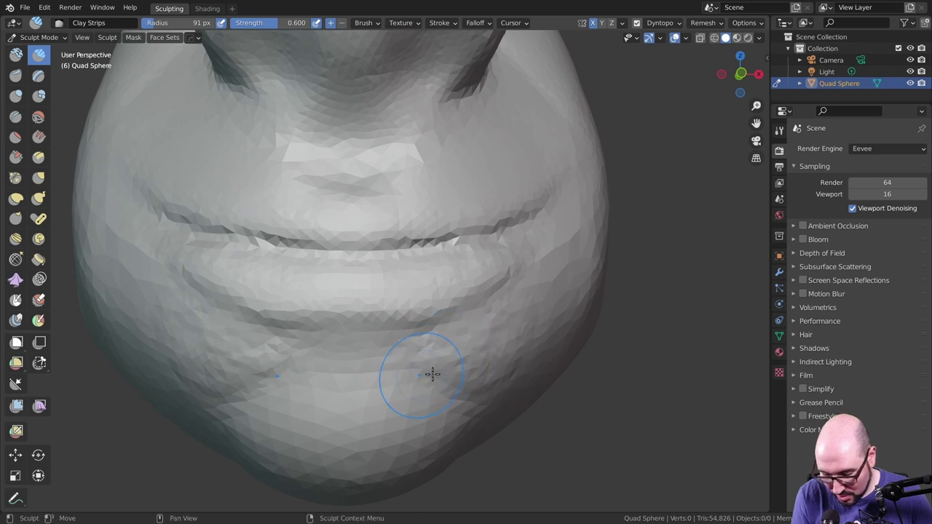
pyautogui.moveTo(427, 364); pyautogui.dragTo(476, 380)
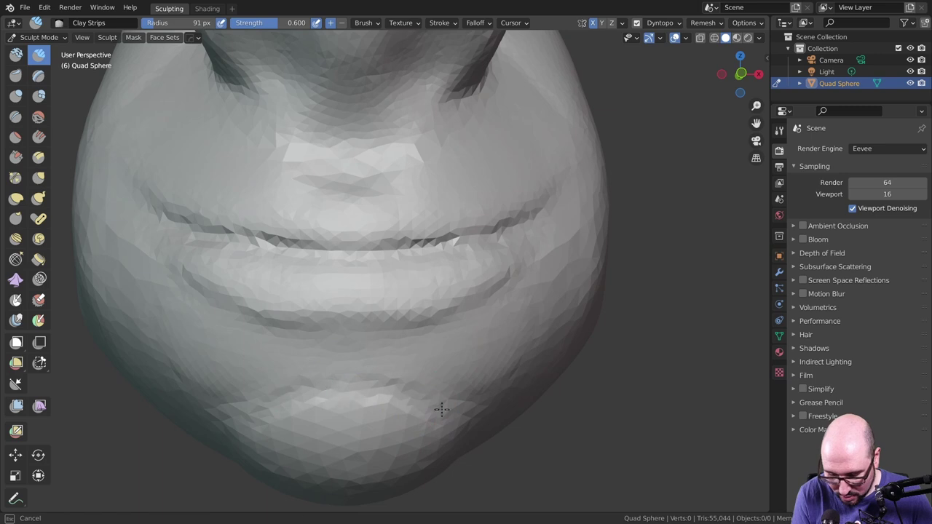
pyautogui.moveTo(393, 380); pyautogui.dragTo(248, 418)
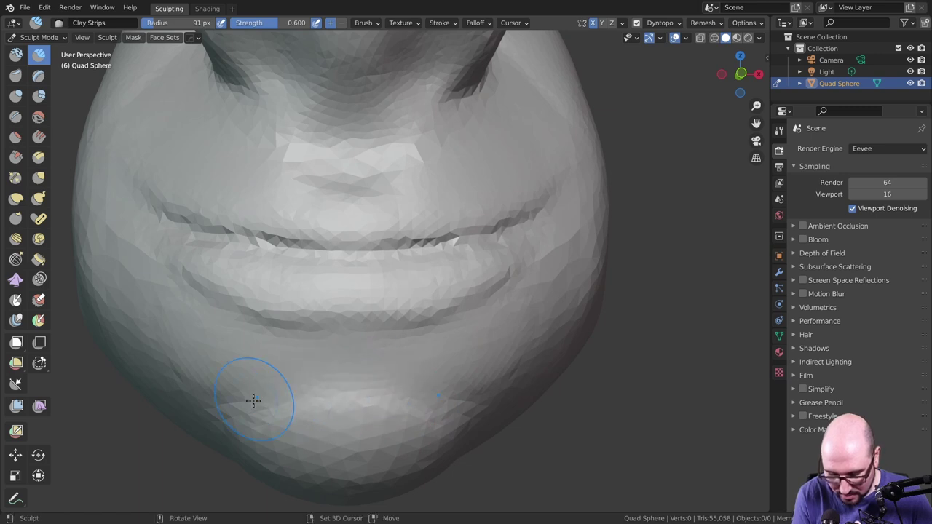
pyautogui.moveTo(333, 441)
pyautogui.mouseDown(button='middle')
pyautogui.moveTo(441, 325)
pyautogui.moveTo(415, 286)
pyautogui.moveTo(460, 296)
pyautogui.mouseUp(button='middle')
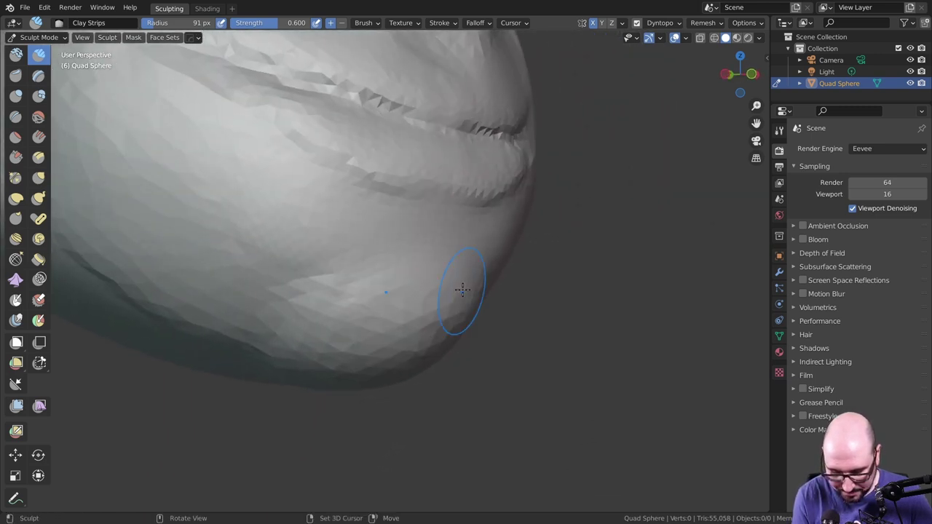
pyautogui.moveTo(291, 277)
pyautogui.mouseDown(button='middle')
pyautogui.moveTo(511, 235)
pyautogui.moveTo(451, 240)
pyautogui.moveTo(466, 255)
pyautogui.moveTo(459, 306)
pyautogui.moveTo(490, 306)
pyautogui.moveTo(442, 272)
pyautogui.moveTo(442, 241)
pyautogui.mouseUp(button='middle')
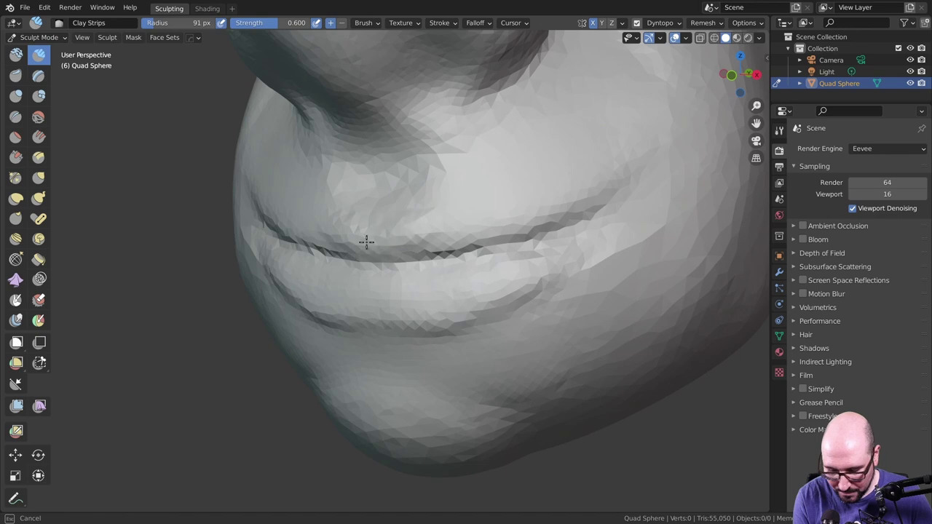
# Step: Deepen the mouth crease toward its corners, then enlarge the brush to 156 px
pyautogui.moveTo(474, 230); pyautogui.dragTo(432, 226)
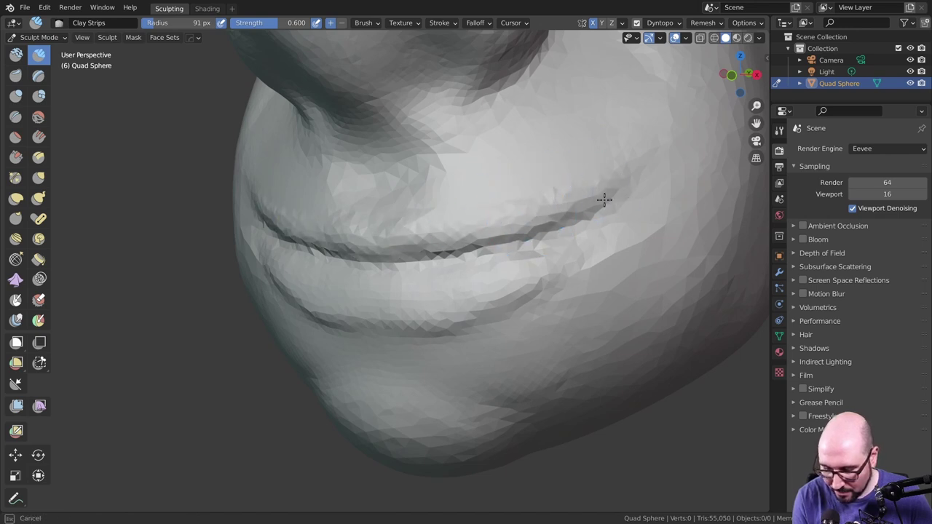
pyautogui.moveTo(604, 200); pyautogui.dragTo(649, 201)
pyautogui.moveTo(660, 201)
pyautogui.mouseDown(button='middle')
pyautogui.moveTo(686, 191)
pyautogui.moveTo(535, 226)
pyautogui.mouseUp(button='middle')
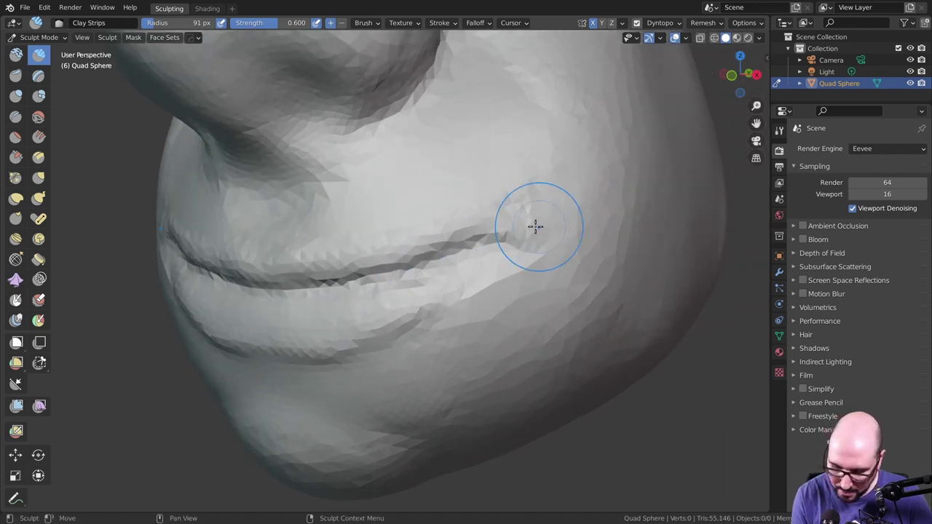
pyautogui.moveTo(477, 262)
pyautogui.mouseDown()
pyautogui.moveTo(343, 318)
pyautogui.moveTo(432, 277)
pyautogui.mouseUp()
pyautogui.moveTo(389, 306); pyautogui.dragTo(268, 330)
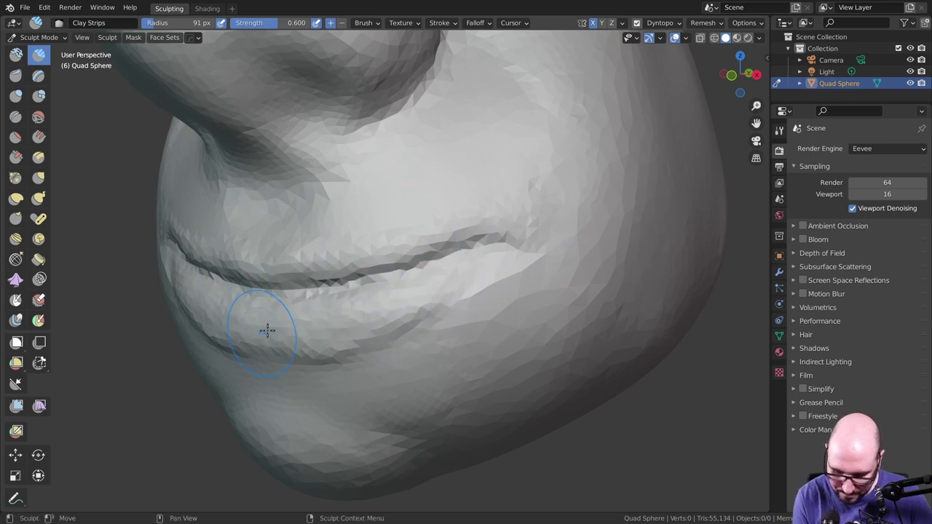
pyautogui.press('f')
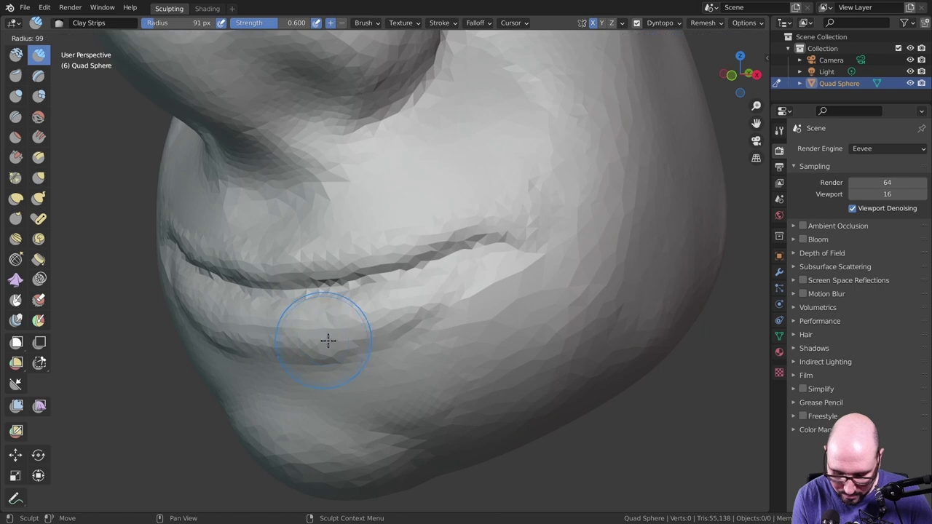
pyautogui.click(281, 322)
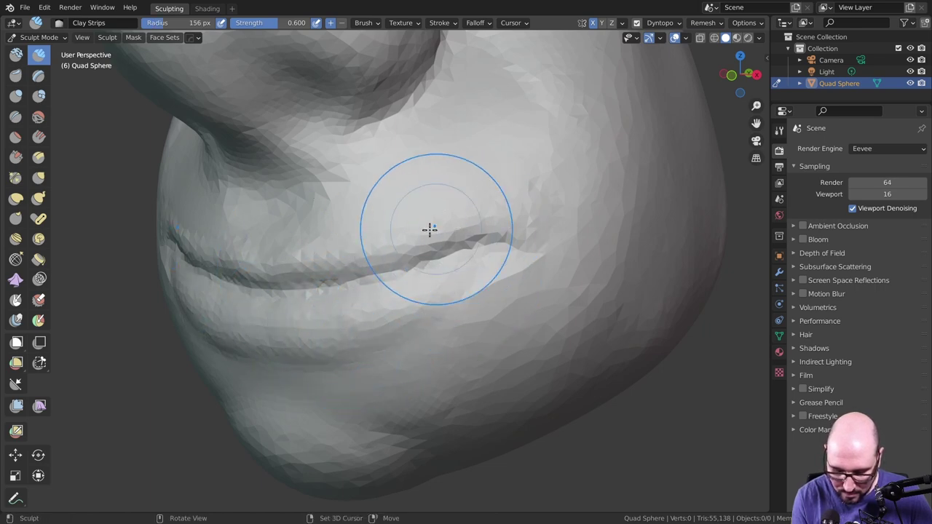
pyautogui.moveTo(541, 225)
pyautogui.mouseDown(button='middle')
pyautogui.moveTo(456, 216)
pyautogui.moveTo(434, 330)
pyautogui.moveTo(580, 216)
pyautogui.moveTo(555, 256)
pyautogui.mouseUp(button='middle')
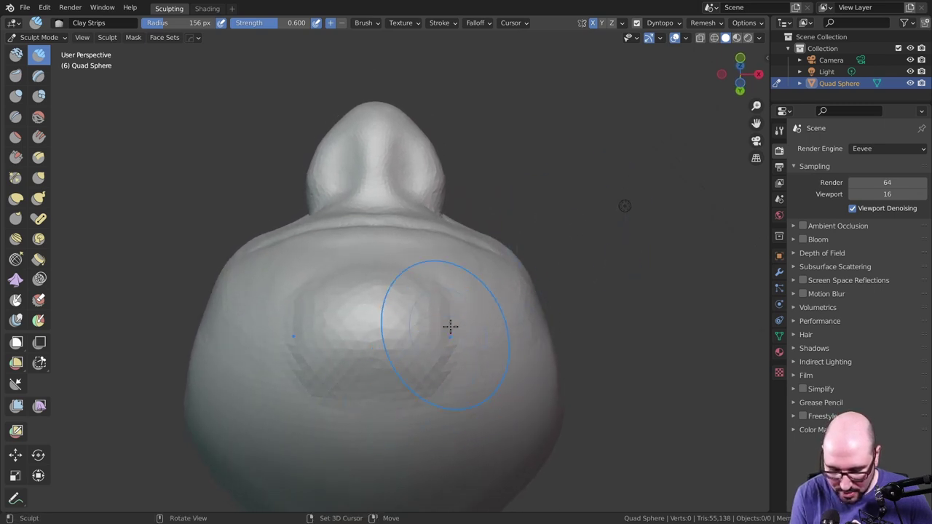
# Step: Switch to the Grab brush at 307 px and pull the head's back, neck and flanks
pyautogui.moveTo(450, 326)
pyautogui.mouseDown(button='middle')
pyautogui.moveTo(476, 294)
pyautogui.moveTo(457, 338)
pyautogui.mouseUp(button='middle')
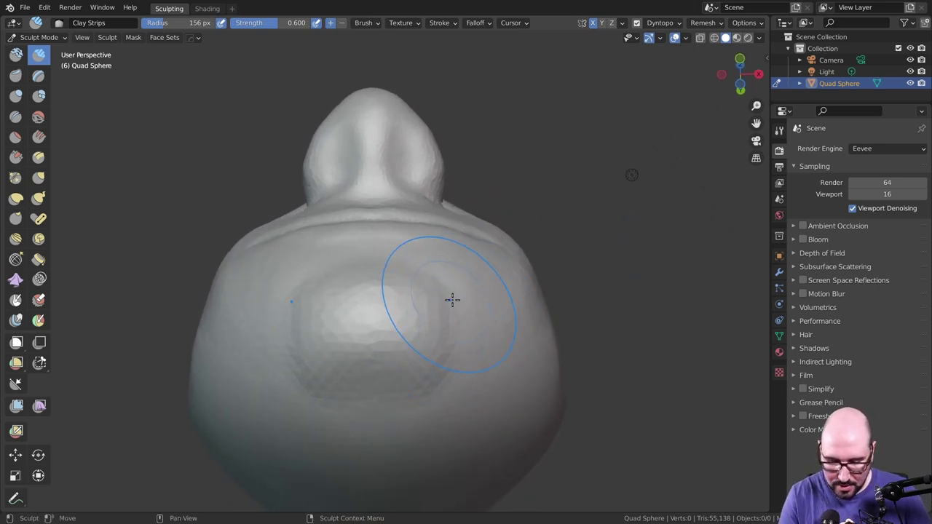
pyautogui.click(38, 177)
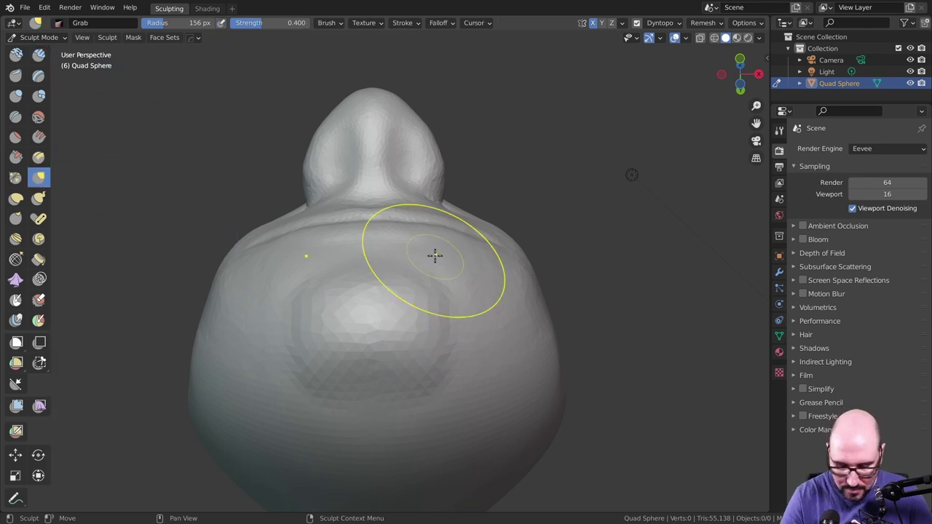
pyautogui.press('f')
pyautogui.click(514, 268)
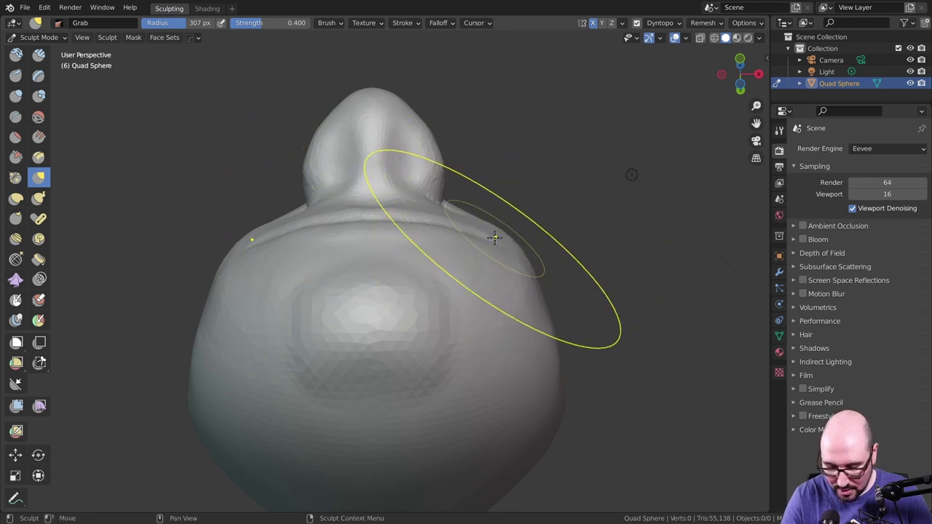
pyautogui.moveTo(499, 241); pyautogui.dragTo(499, 243)
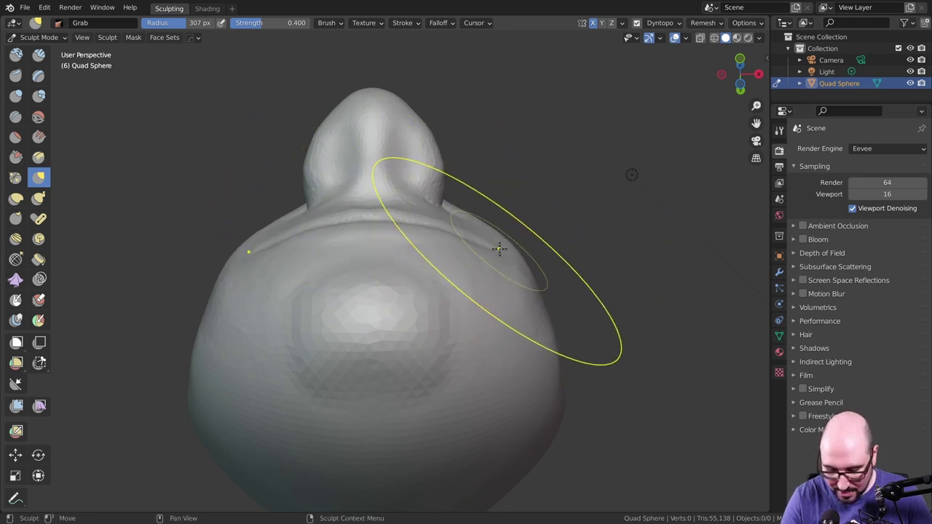
pyautogui.moveTo(408, 230)
pyautogui.mouseDown()
pyautogui.moveTo(346, 210)
pyautogui.moveTo(298, 222)
pyautogui.mouseUp()
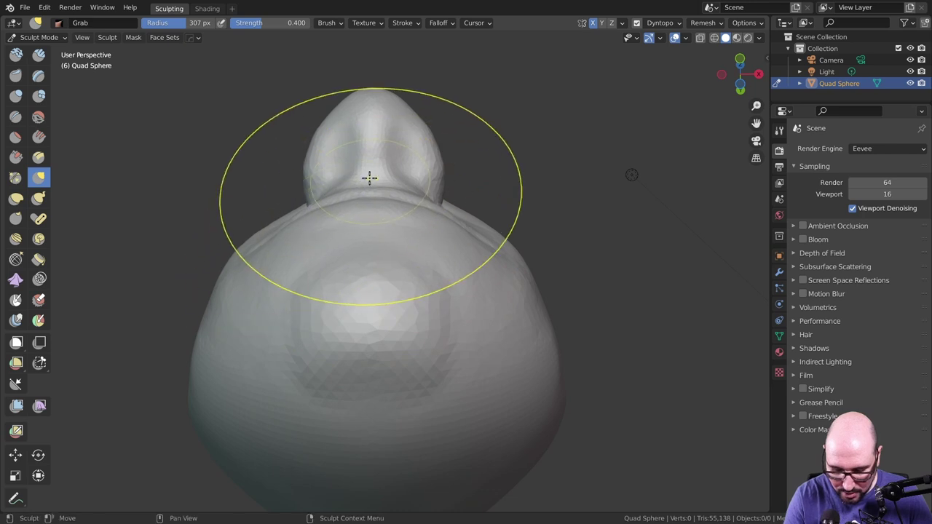
pyautogui.moveTo(370, 176); pyautogui.dragTo(345, 156)
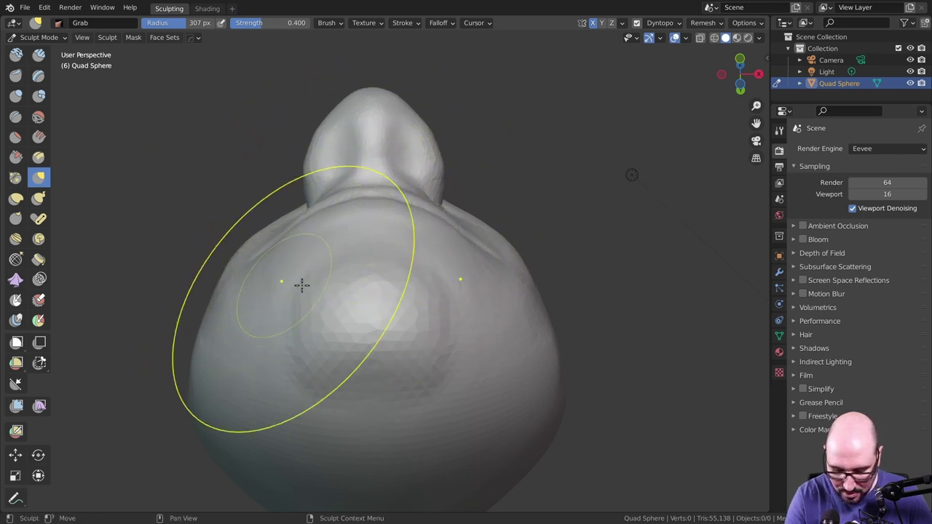
pyautogui.moveTo(534, 287); pyautogui.dragTo(537, 270)
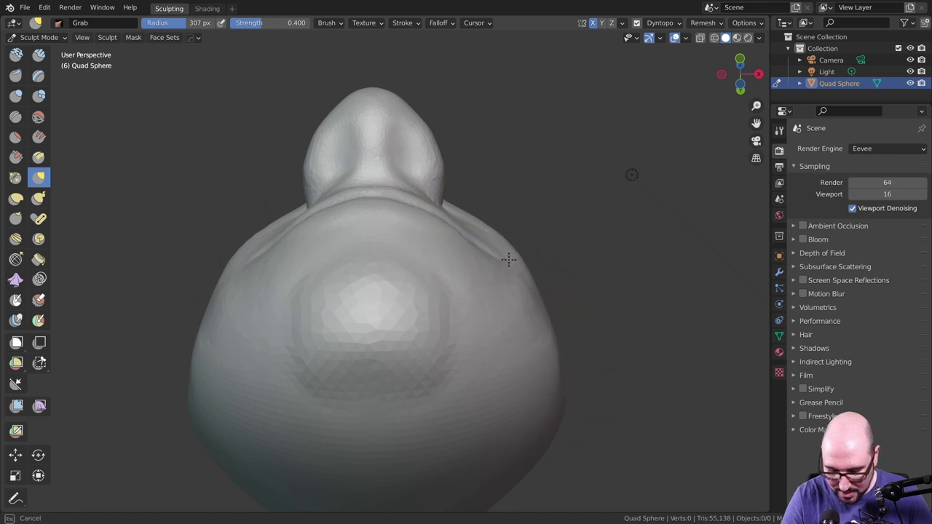
# Step: Pull the mouth corners and nostril into a rounder, broader-smile shape
pyautogui.moveTo(536, 269)
pyautogui.mouseDown(button='middle')
pyautogui.moveTo(474, 371)
pyautogui.moveTo(497, 248)
pyautogui.mouseUp(button='middle')
pyautogui.moveTo(496, 249)
pyautogui.mouseDown()
pyautogui.moveTo(504, 240)
pyautogui.moveTo(466, 256)
pyautogui.mouseUp()
pyautogui.moveTo(470, 252)
pyautogui.mouseDown(button='middle')
pyautogui.moveTo(584, 245)
pyautogui.moveTo(484, 248)
pyautogui.mouseUp(button='middle')
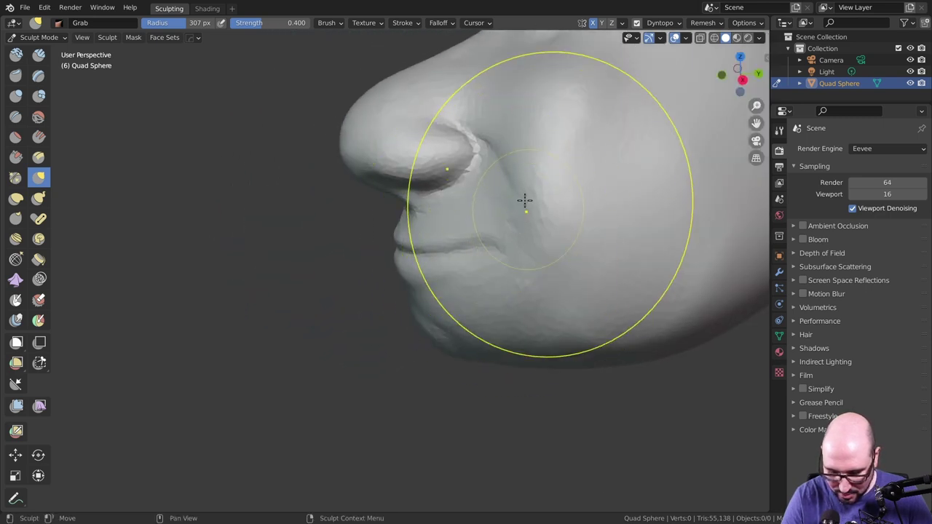
pyautogui.moveTo(525, 199)
pyautogui.mouseDown()
pyautogui.moveTo(502, 141)
pyautogui.moveTo(458, 162)
pyautogui.mouseUp()
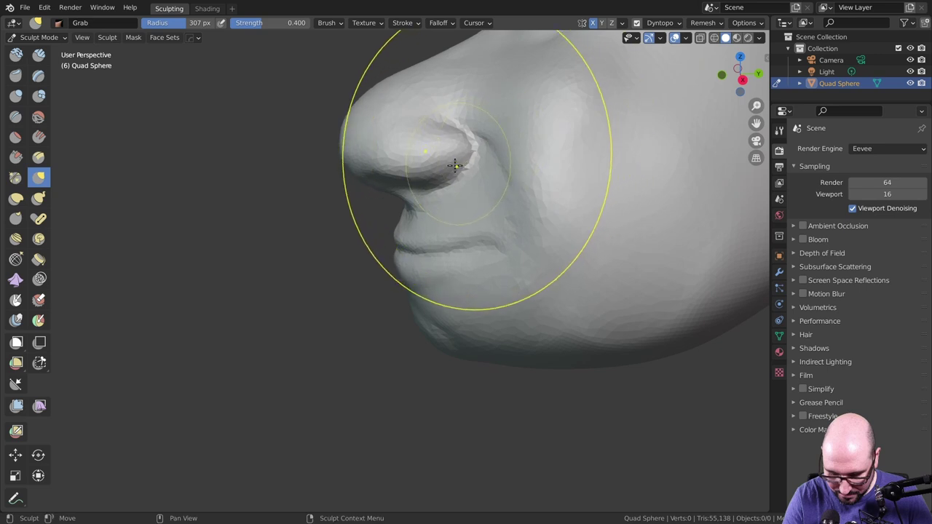
pyautogui.moveTo(524, 208)
pyautogui.mouseDown(button='middle')
pyautogui.moveTo(566, 172)
pyautogui.moveTo(467, 235)
pyautogui.mouseUp(button='middle')
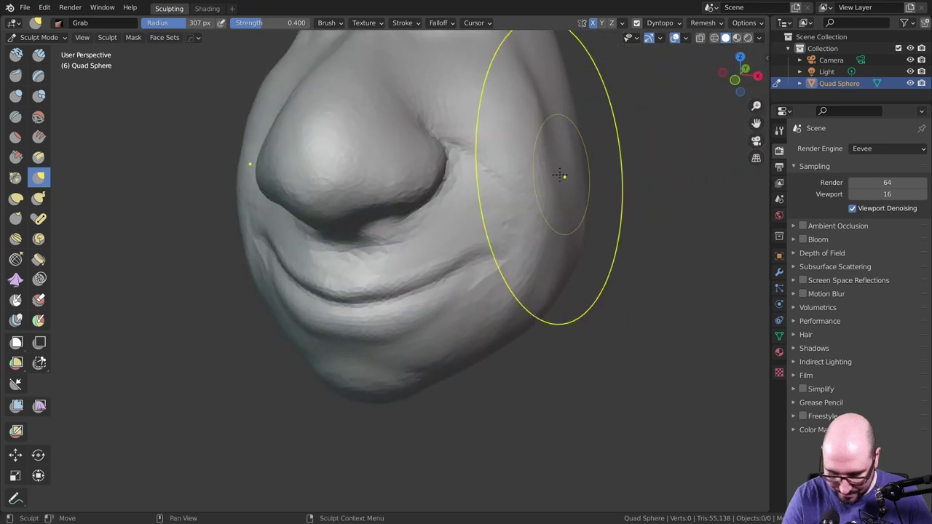
pyautogui.scroll(3, 467, 235)
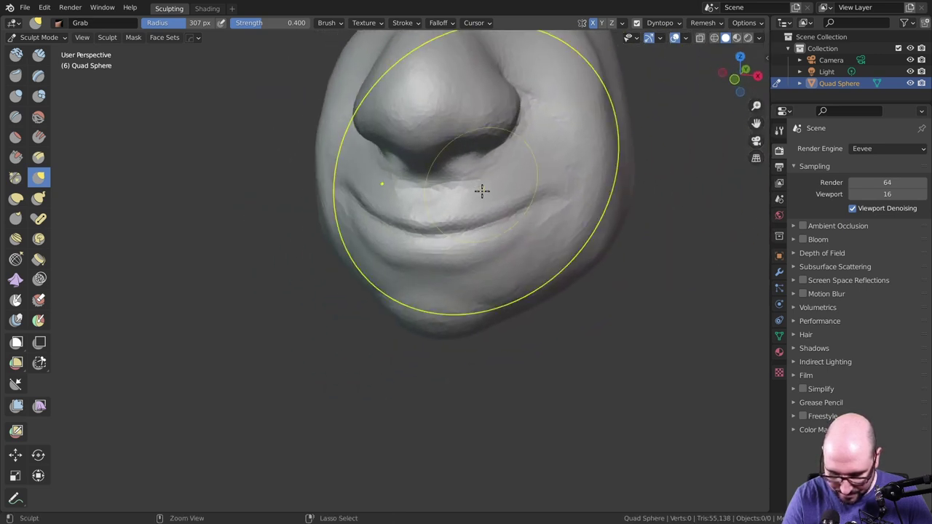
pyautogui.moveTo(481, 190); pyautogui.dragTo(461, 225)
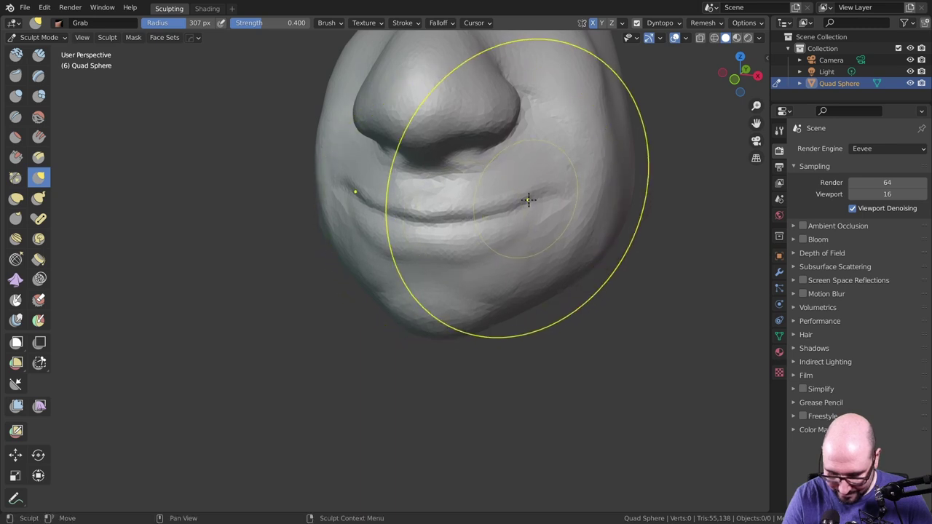
pyautogui.moveTo(558, 177)
pyautogui.mouseDown(button='middle')
pyautogui.moveTo(580, 160)
pyautogui.moveTo(506, 169)
pyautogui.moveTo(512, 223)
pyautogui.moveTo(586, 241)
pyautogui.moveTo(534, 250)
pyautogui.mouseUp(button='middle')
pyautogui.scroll(-3, 512, 223)
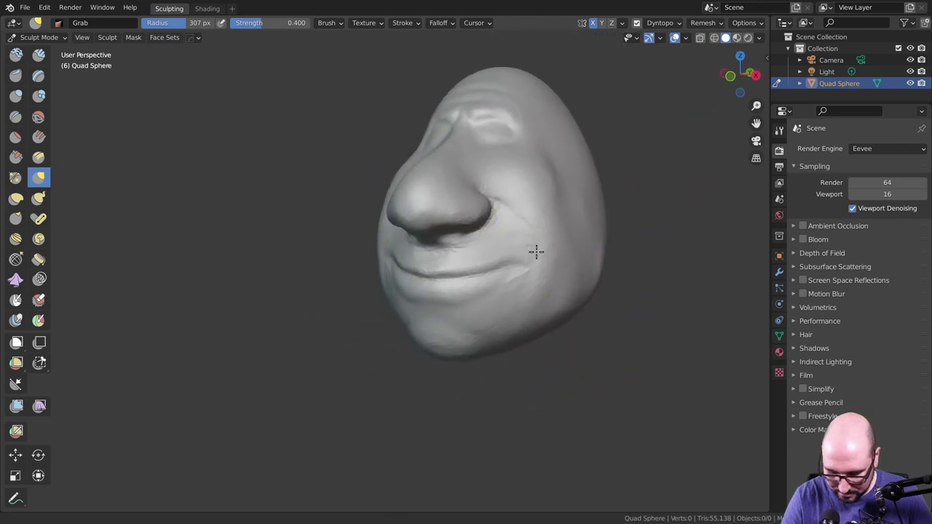
pyautogui.scroll(3, 584, 206)
pyautogui.scroll(4, 601, 151)
# Step: Return to Clay Strips at a 71 px radius and sculpt the lip corner
pyautogui.click(39, 56)
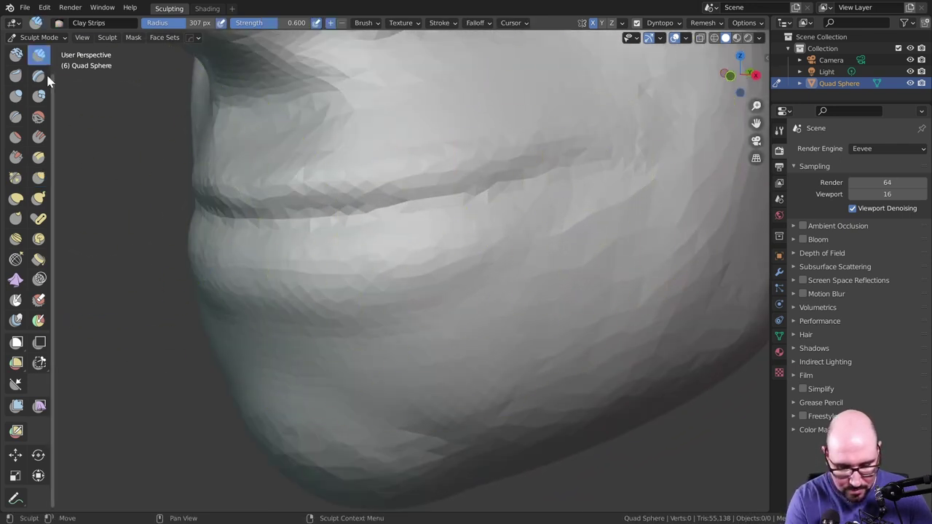
pyautogui.scroll(2, 515, 239)
pyautogui.press('f')
pyautogui.click(416, 266)
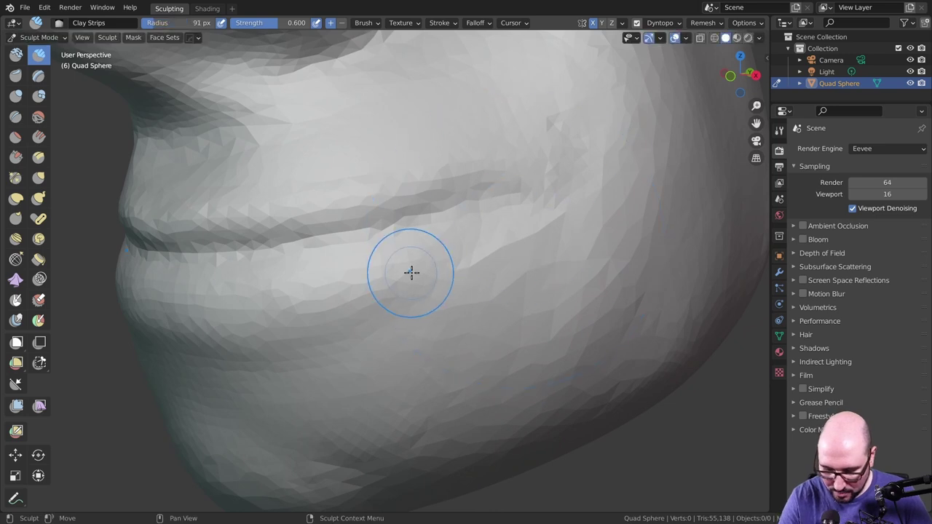
pyautogui.press('f')
pyautogui.click(448, 244)
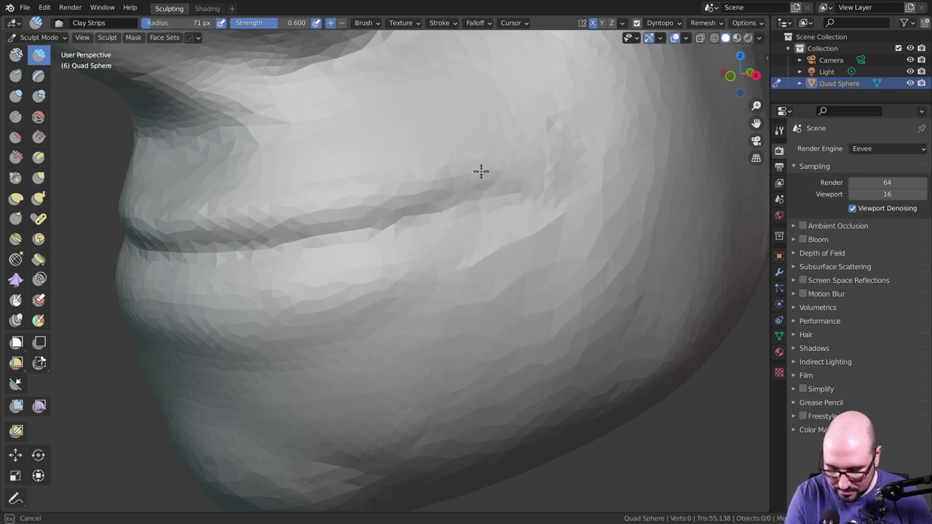
pyautogui.scroll(-4, 505, 281)
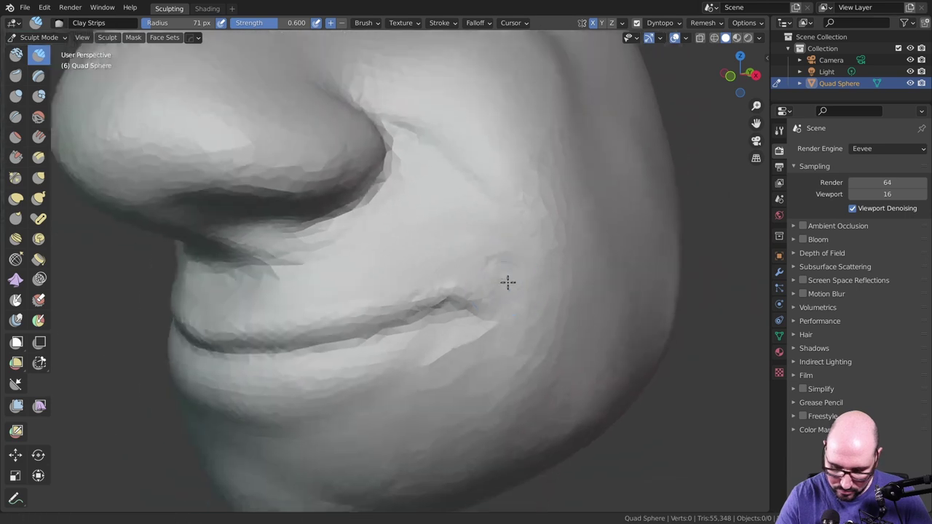
pyautogui.scroll(2, 458, 239)
pyautogui.moveTo(483, 241); pyautogui.dragTo(514, 364)
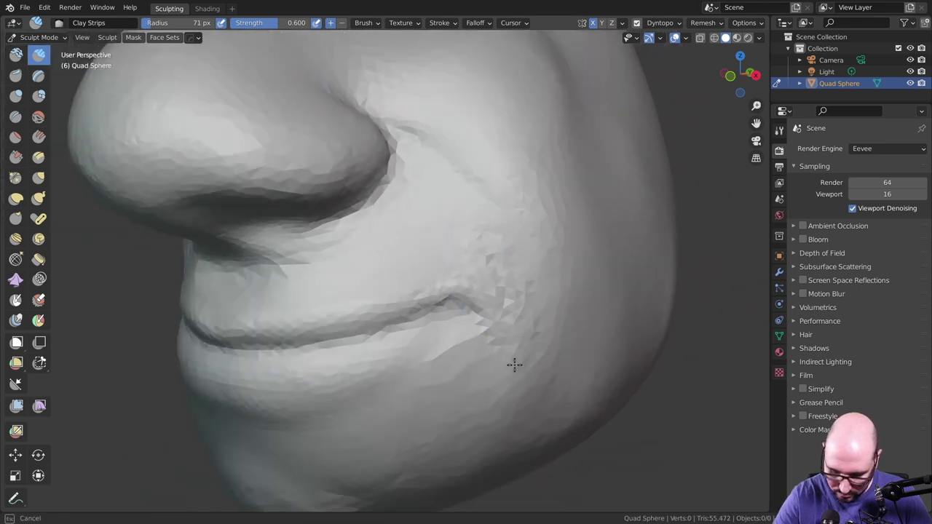
pyautogui.moveTo(468, 227)
pyautogui.mouseDown()
pyautogui.moveTo(522, 358)
pyautogui.moveTo(530, 333)
pyautogui.mouseUp()
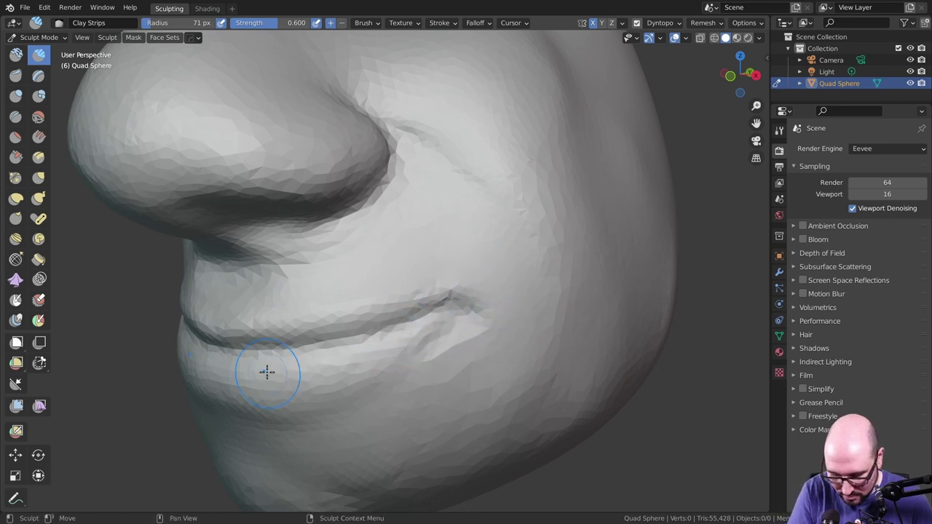
# Step: Build up and smooth the upper lip, then deepen the mouth corners
pyautogui.moveTo(282, 336); pyautogui.dragTo(359, 318, button='middle')
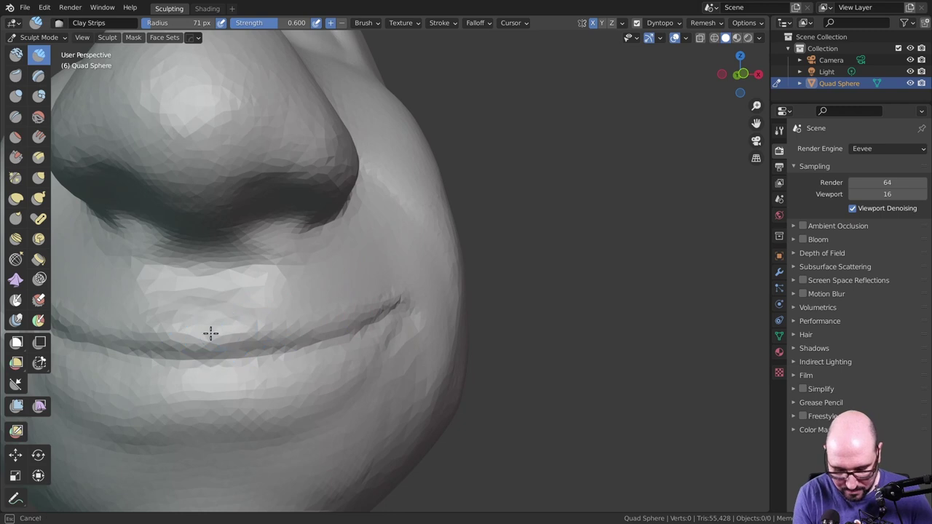
pyautogui.moveTo(255, 323); pyautogui.dragTo(276, 312)
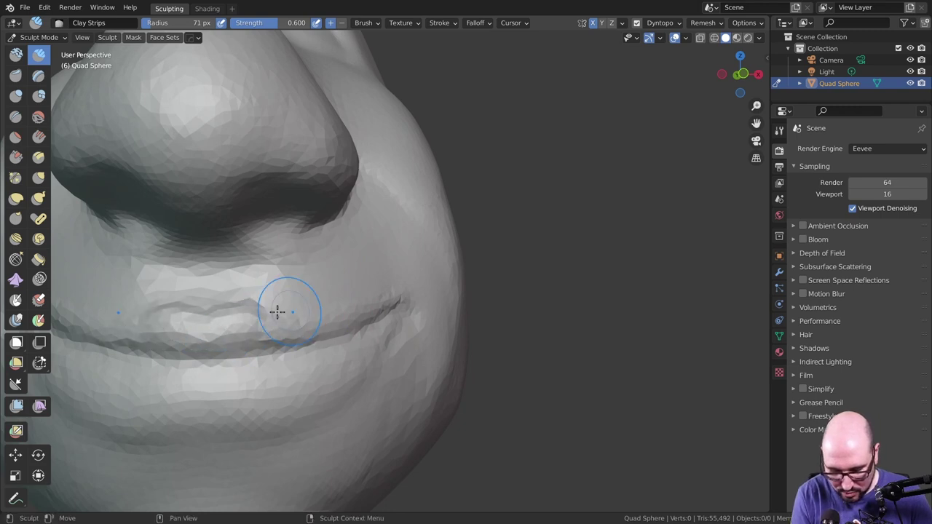
pyautogui.moveTo(347, 326); pyautogui.dragTo(416, 332, button='middle')
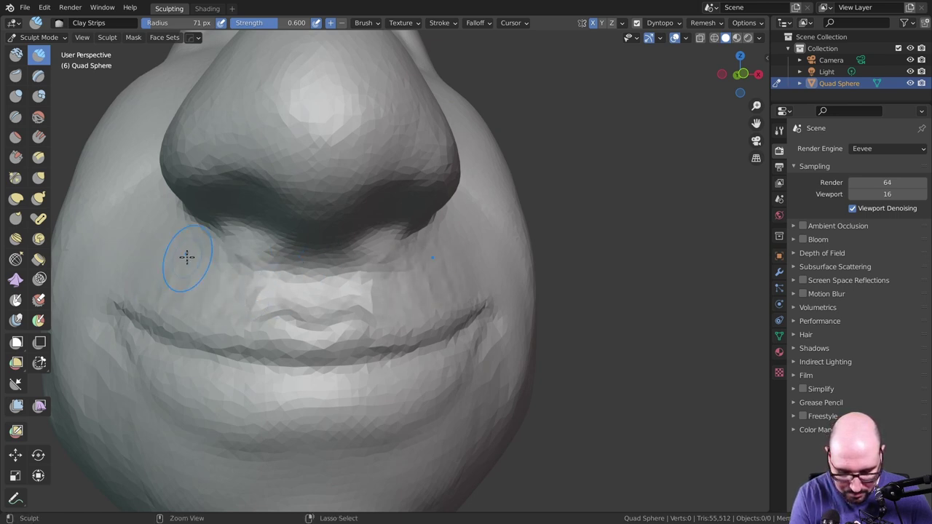
pyautogui.moveTo(211, 313)
pyautogui.keyDown('shift'); pyautogui.mouseDown()
pyautogui.moveTo(337, 301)
pyautogui.moveTo(308, 322)
pyautogui.moveTo(340, 321)
pyautogui.mouseUp(); pyautogui.keyUp('shift')
pyautogui.moveTo(417, 344); pyautogui.dragTo(491, 308, button='middle')
pyautogui.moveTo(466, 320)
pyautogui.mouseDown()
pyautogui.moveTo(384, 319)
pyautogui.moveTo(449, 327)
pyautogui.mouseUp()
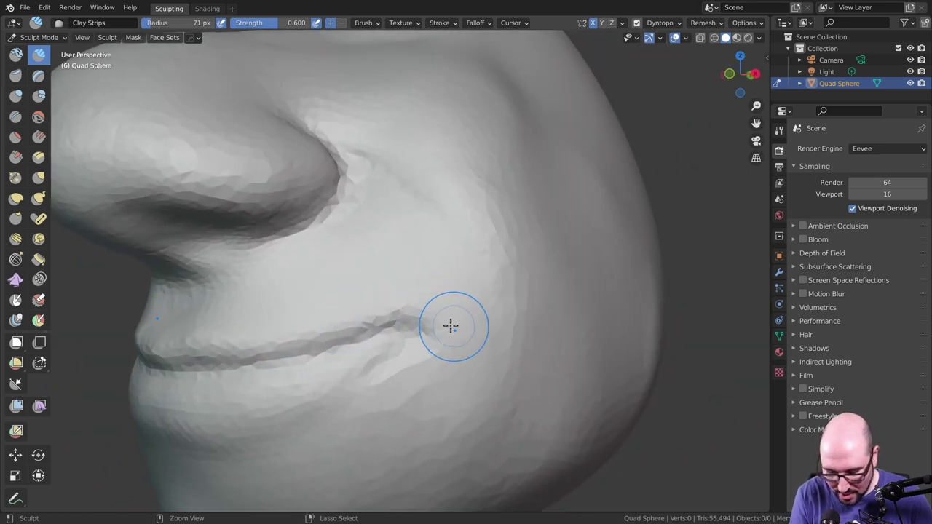
pyautogui.moveTo(449, 327); pyautogui.dragTo(444, 306, button='middle')
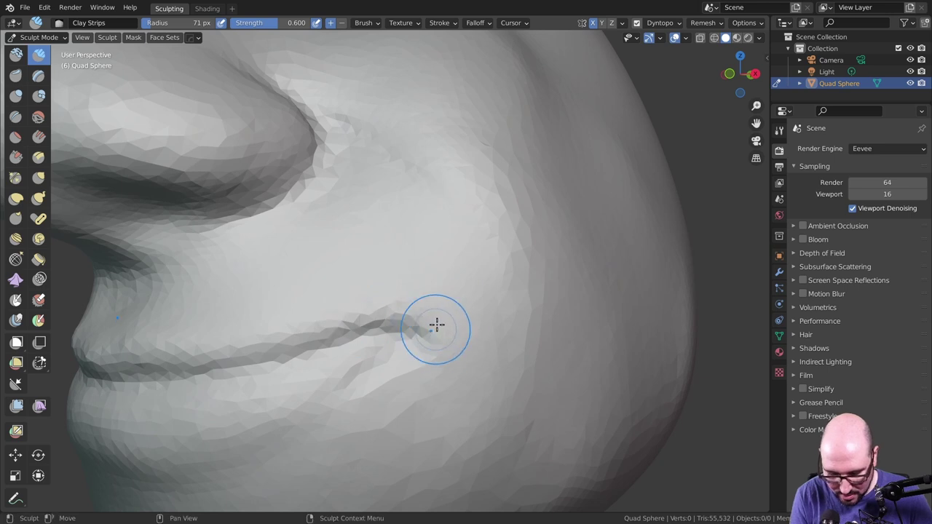
pyautogui.moveTo(436, 324); pyautogui.dragTo(439, 323)
pyautogui.moveTo(439, 323); pyautogui.dragTo(491, 304, button='middle')
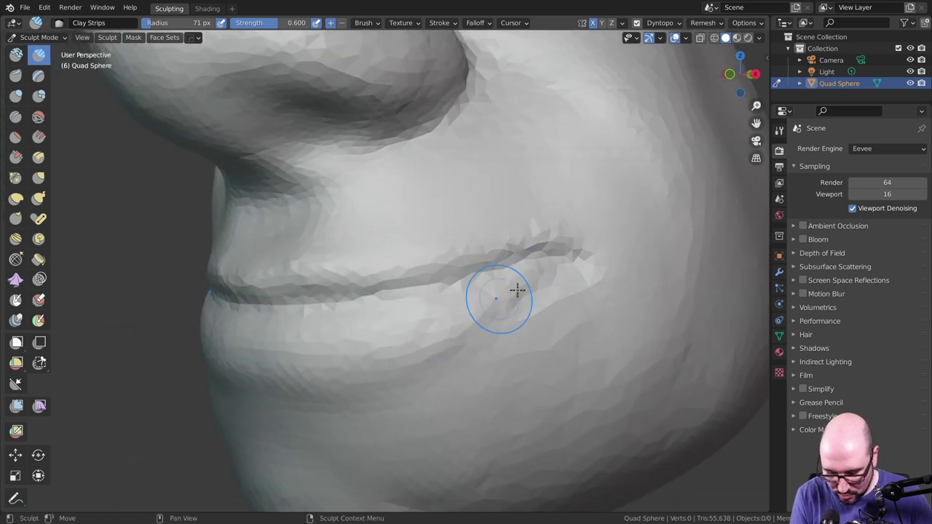
# Step: Deepen the crease below the lower lip and fill out the chin beneath it
pyautogui.moveTo(369, 372); pyautogui.dragTo(343, 359)
pyautogui.moveTo(343, 360); pyautogui.dragTo(551, 294, button='middle')
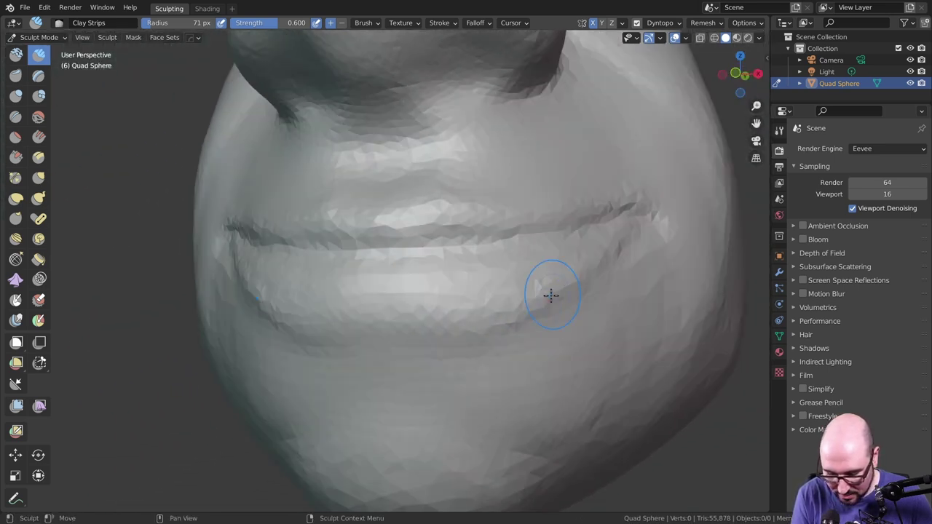
pyautogui.moveTo(372, 324); pyautogui.dragTo(467, 328)
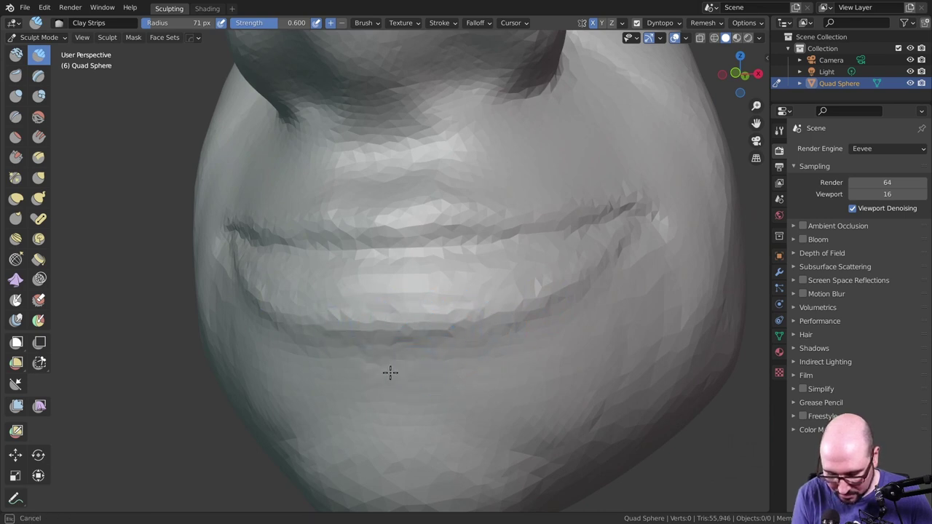
pyautogui.moveTo(366, 374); pyautogui.dragTo(425, 372)
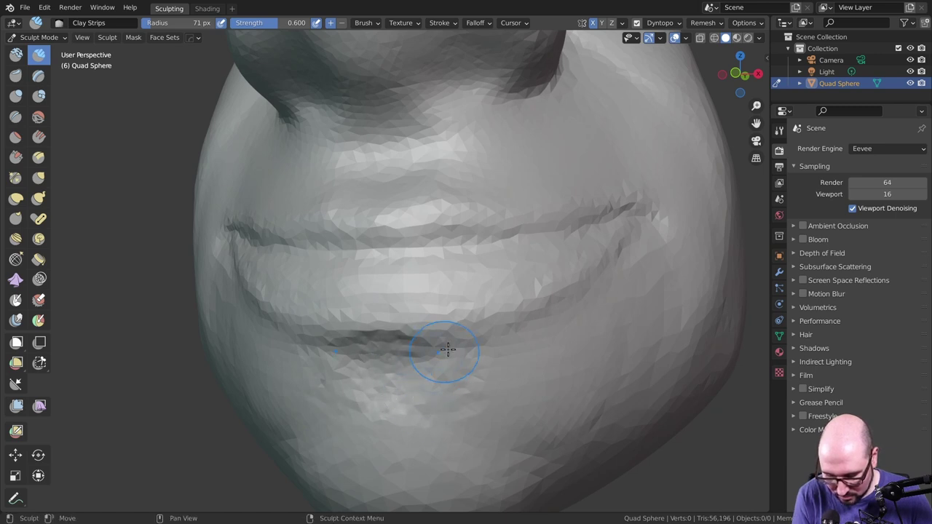
pyautogui.keyDown('shift'); pyautogui.moveTo(448, 350); pyautogui.dragTo(452, 338); pyautogui.keyUp('shift')
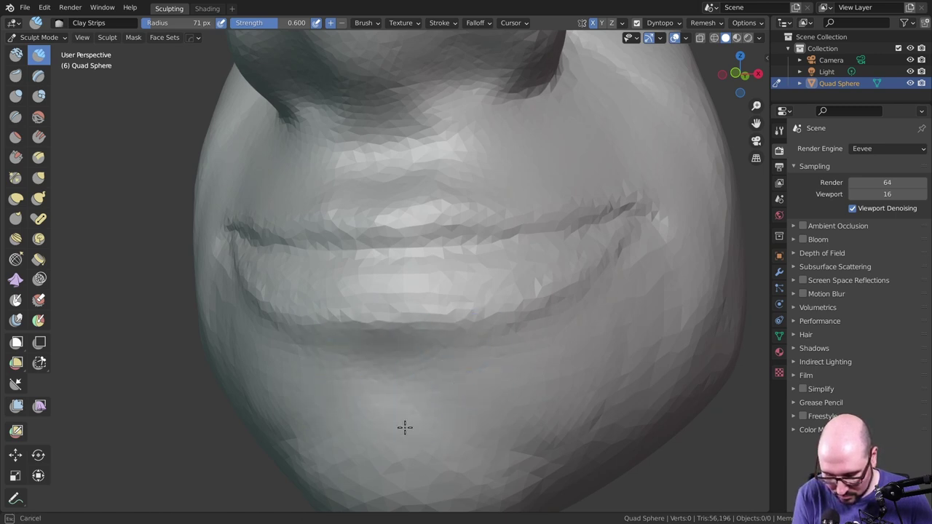
pyautogui.moveTo(498, 367)
pyautogui.mouseDown(button='middle')
pyautogui.moveTo(408, 379)
pyautogui.moveTo(489, 371)
pyautogui.moveTo(437, 381)
pyautogui.moveTo(414, 375)
pyautogui.mouseUp(button='middle')
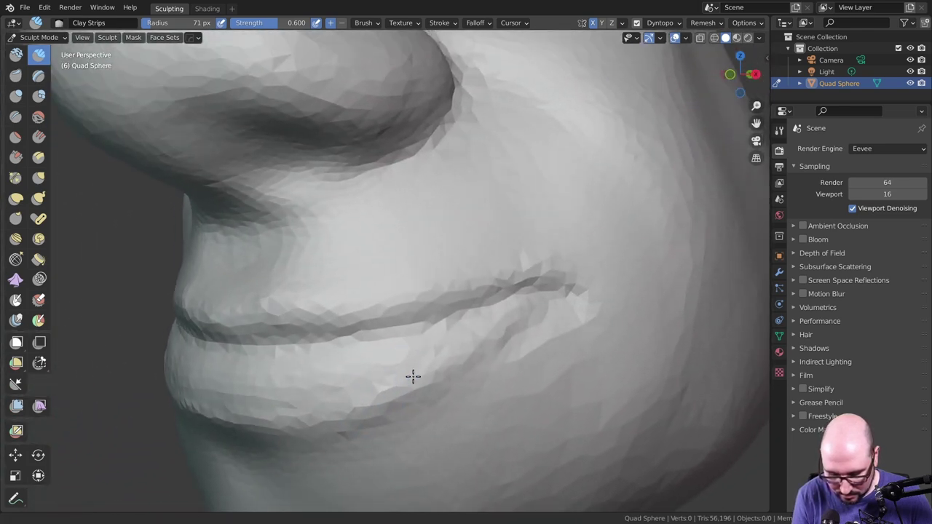
# Step: Carve a deep crease along the lip line out to the left corner
pyautogui.moveTo(448, 341); pyautogui.dragTo(441, 331, button='middle')
pyautogui.scroll(2, 444, 296)
pyautogui.scroll(2, 480, 263)
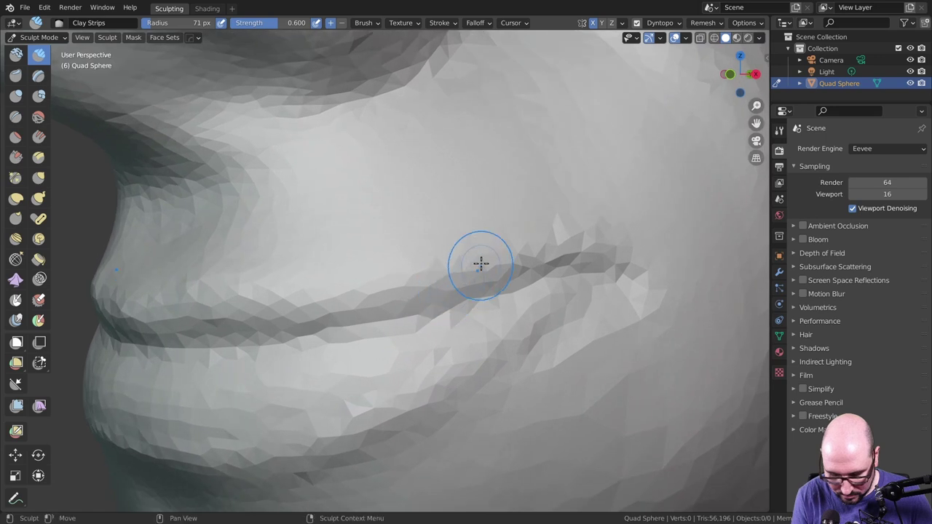
pyautogui.moveTo(240, 286); pyautogui.dragTo(518, 261)
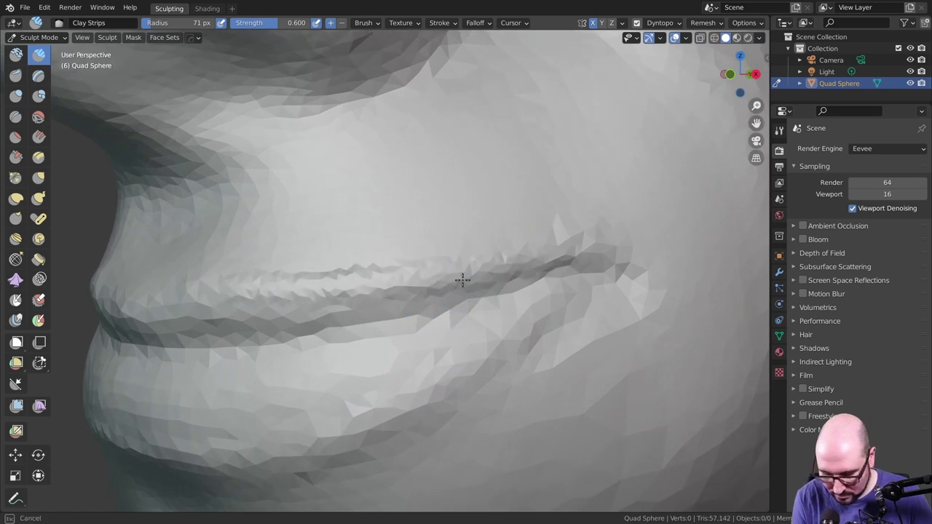
pyautogui.moveTo(462, 280)
pyautogui.mouseDown()
pyautogui.moveTo(357, 306)
pyautogui.moveTo(443, 284)
pyautogui.moveTo(364, 316)
pyautogui.moveTo(166, 342)
pyautogui.moveTo(109, 329)
pyautogui.moveTo(226, 302)
pyautogui.mouseUp()
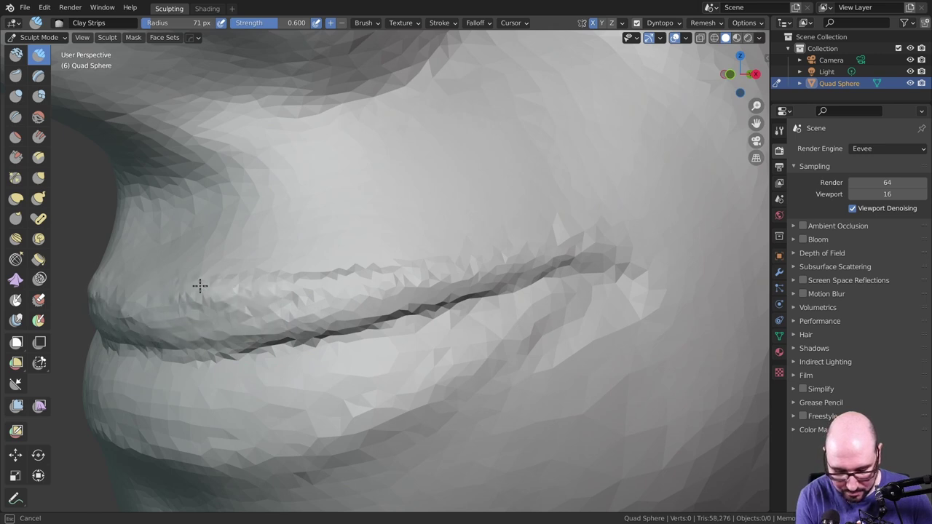
pyautogui.moveTo(130, 311)
pyautogui.mouseDown()
pyautogui.moveTo(220, 299)
pyautogui.moveTo(192, 329)
pyautogui.mouseUp()
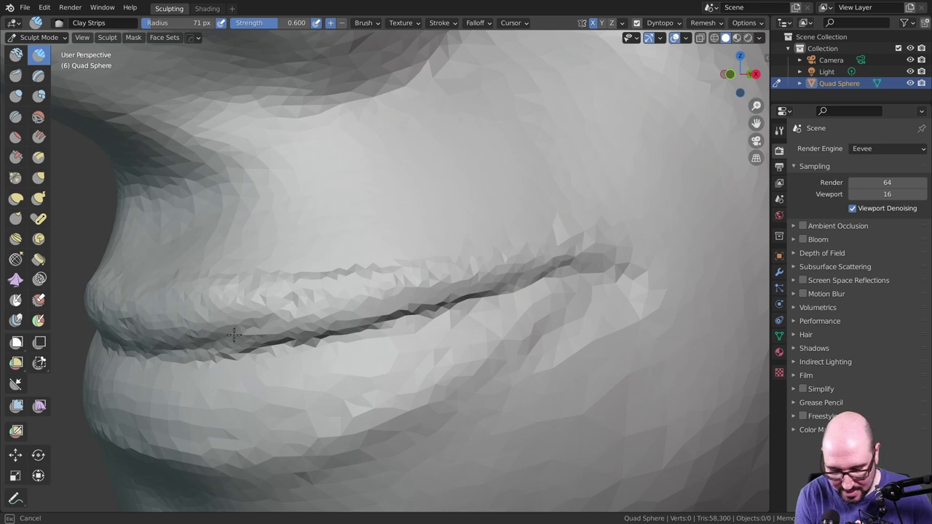
# Step: Soften the sharp lip crease with smoothing strokes
pyautogui.moveTo(233, 334); pyautogui.dragTo(284, 317)
pyautogui.moveTo(561, 264)
pyautogui.mouseDown()
pyautogui.moveTo(342, 312)
pyautogui.moveTo(255, 320)
pyautogui.mouseUp()
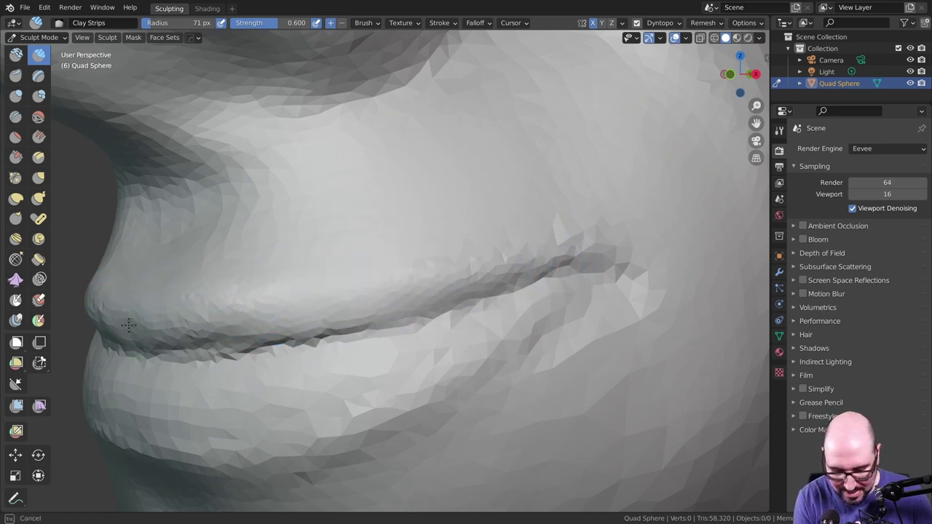
pyautogui.moveTo(128, 325); pyautogui.dragTo(227, 337)
pyautogui.moveTo(324, 321)
pyautogui.mouseDown()
pyautogui.moveTo(303, 333)
pyautogui.moveTo(323, 325)
pyautogui.mouseUp()
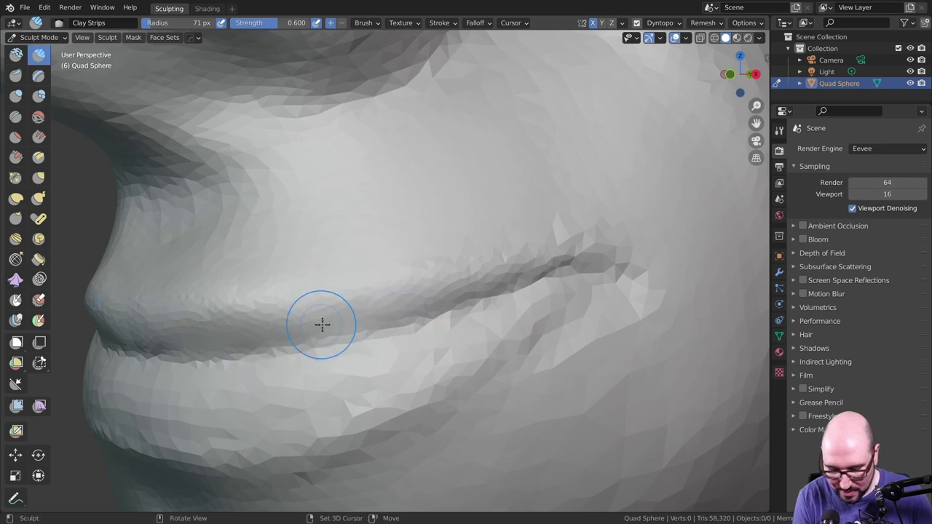
# Step: Build up the lower lip into a fuller, rounder shape
pyautogui.moveTo(473, 342); pyautogui.dragTo(690, 234, button='middle')
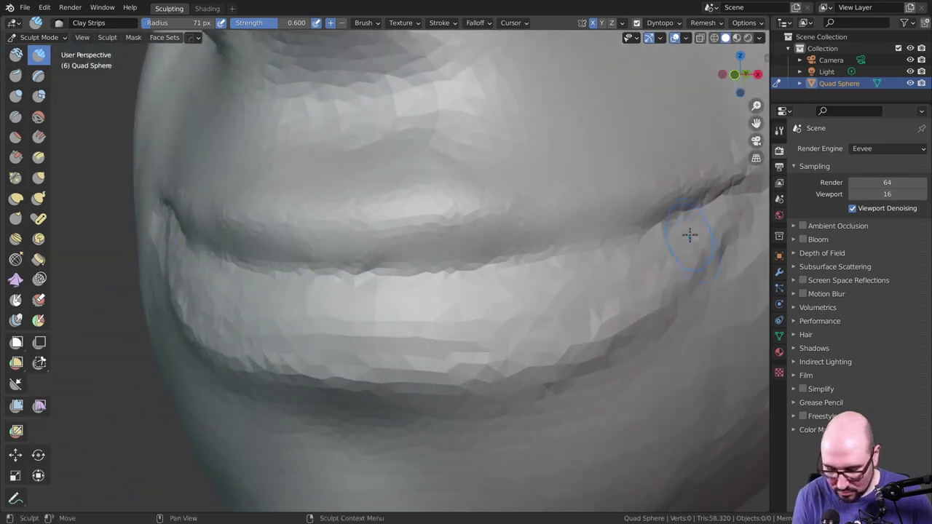
pyautogui.moveTo(730, 208)
pyautogui.mouseDown()
pyautogui.moveTo(633, 252)
pyautogui.moveTo(363, 293)
pyautogui.moveTo(510, 281)
pyautogui.moveTo(327, 324)
pyautogui.moveTo(478, 304)
pyautogui.moveTo(382, 337)
pyautogui.moveTo(509, 354)
pyautogui.moveTo(366, 330)
pyautogui.mouseUp()
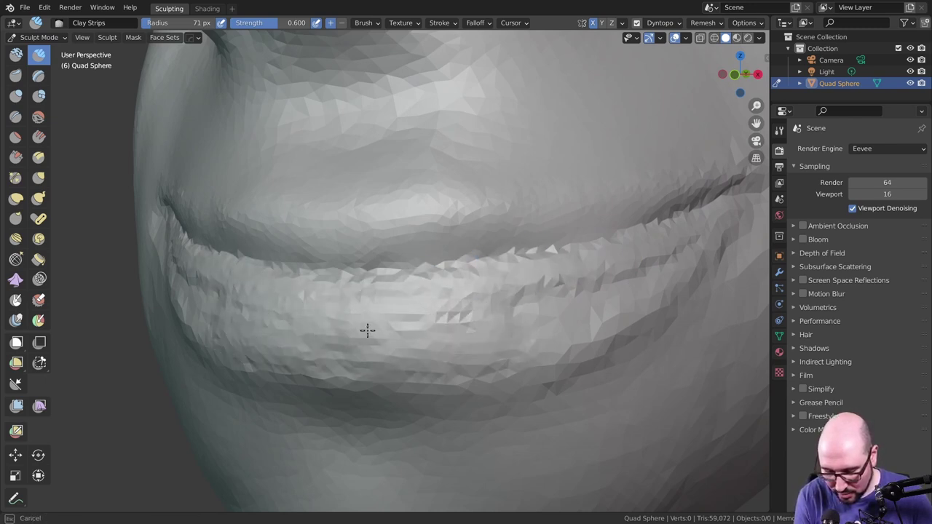
pyautogui.moveTo(469, 361)
pyautogui.mouseDown()
pyautogui.moveTo(468, 370)
pyautogui.moveTo(514, 308)
pyautogui.moveTo(397, 327)
pyautogui.moveTo(464, 333)
pyautogui.moveTo(624, 301)
pyautogui.mouseUp()
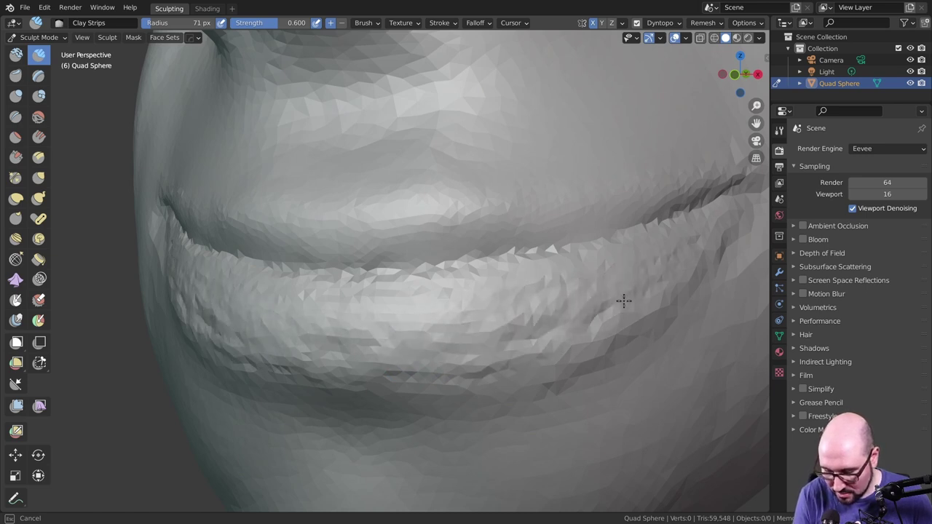
pyautogui.moveTo(489, 359); pyautogui.dragTo(495, 332)
# Step: Enlarge the Clay Strips brush to 140 px and sculpt broad strokes across the lower lip
pyautogui.press('f')
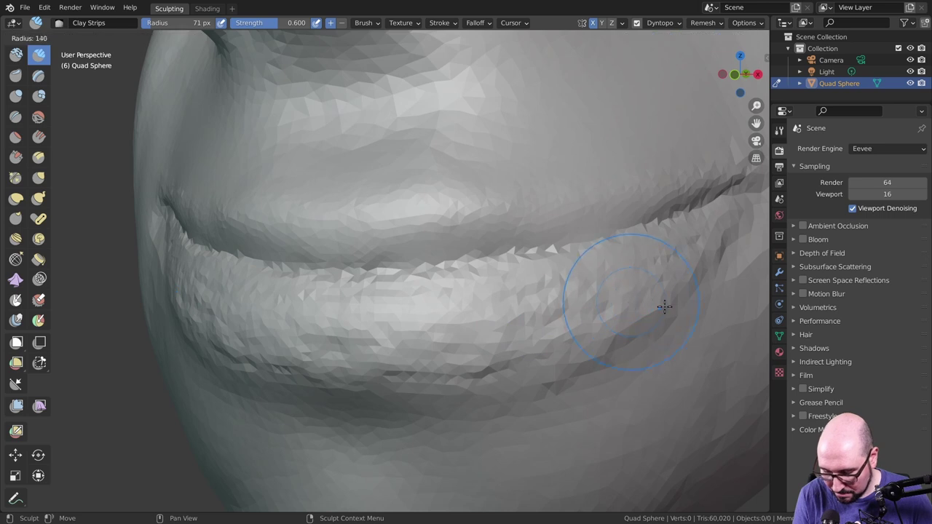
pyautogui.click(677, 277)
pyautogui.moveTo(671, 257)
pyautogui.mouseDown()
pyautogui.moveTo(604, 292)
pyautogui.moveTo(414, 344)
pyautogui.mouseUp()
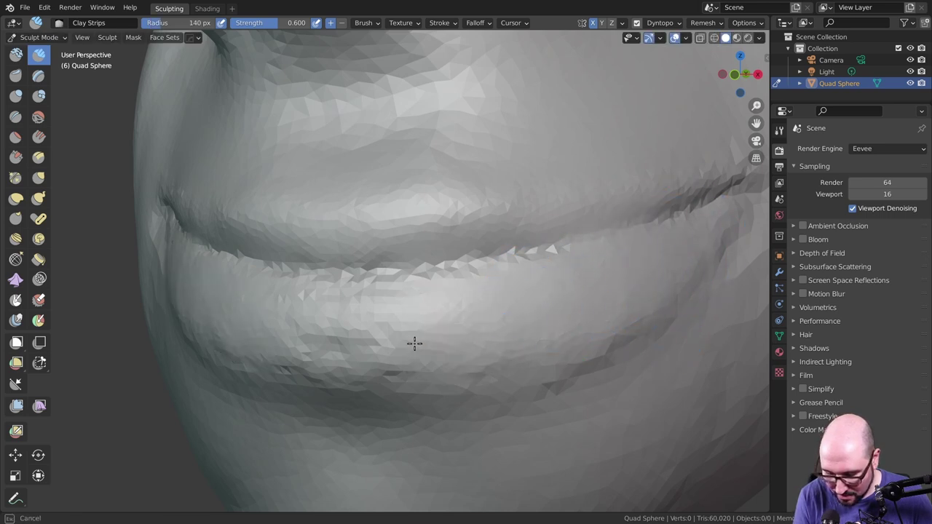
pyautogui.moveTo(368, 311); pyautogui.dragTo(474, 340)
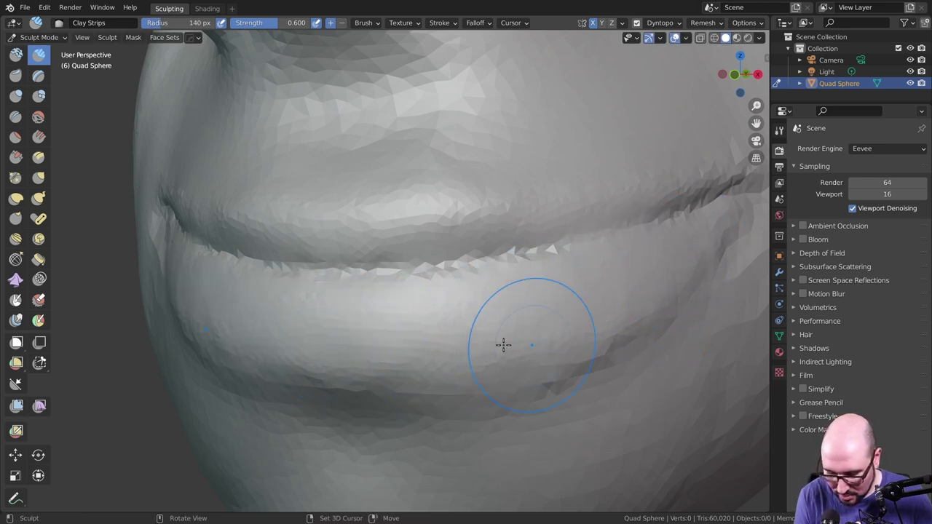
pyautogui.moveTo(708, 279); pyautogui.dragTo(526, 375)
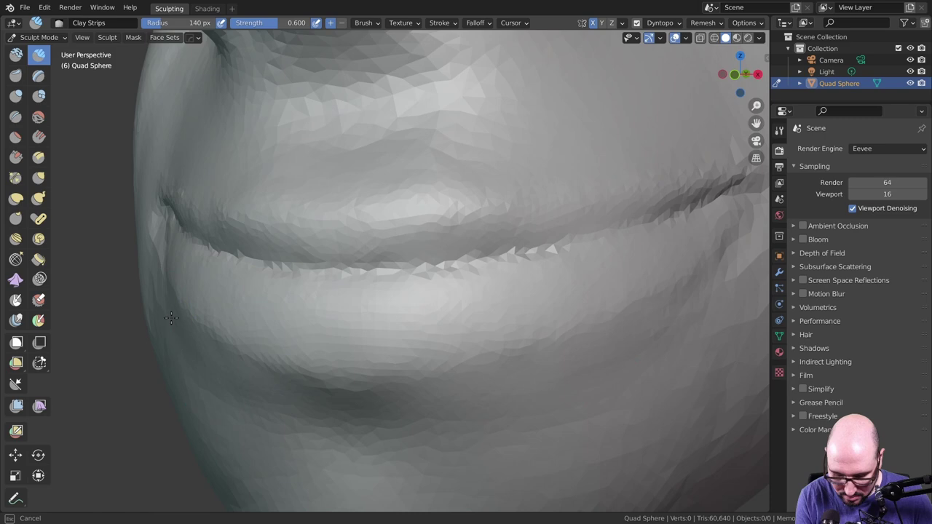
# Step: Build up the skin above the upper lip and smooth away its vertical ridges
pyautogui.moveTo(324, 319); pyautogui.dragTo(521, 329, button='middle')
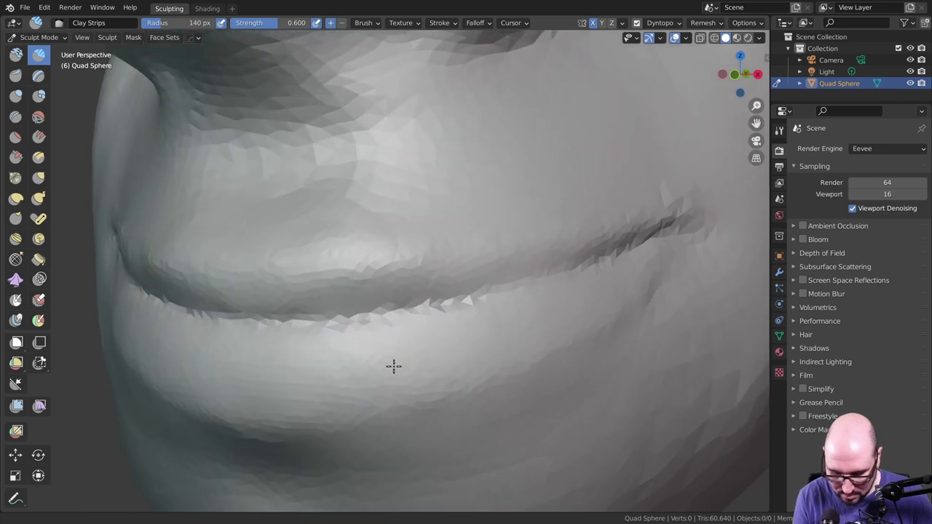
pyautogui.scroll(-3, 543, 329)
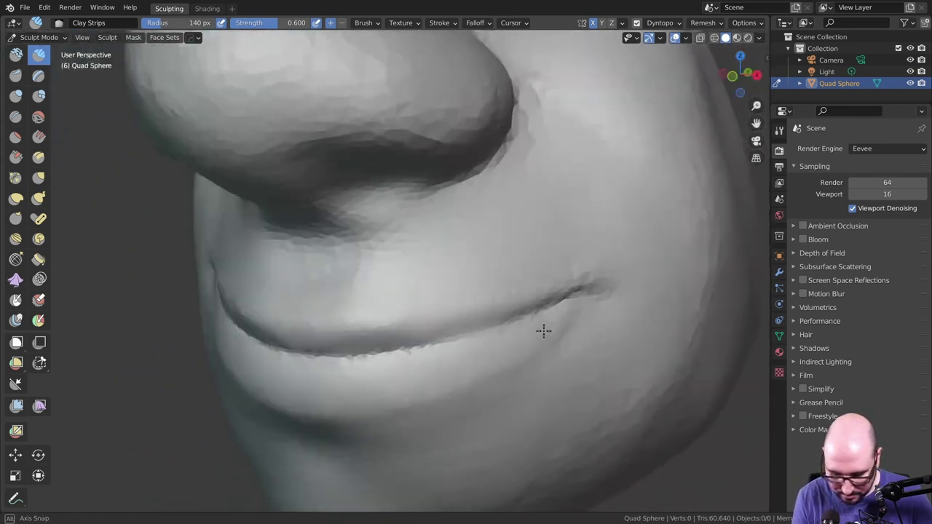
pyautogui.scroll(5, 374, 250)
pyautogui.moveTo(303, 216); pyautogui.dragTo(270, 248)
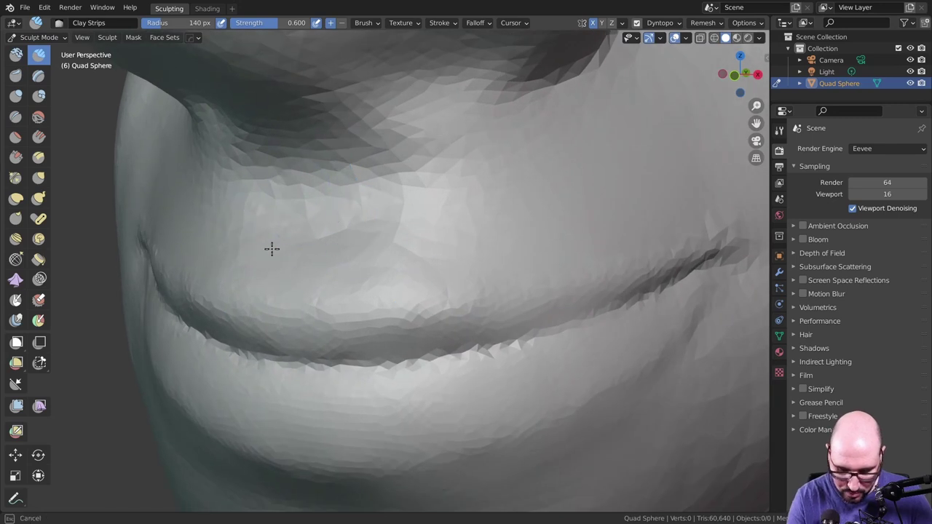
pyautogui.moveTo(270, 197); pyautogui.dragTo(293, 235)
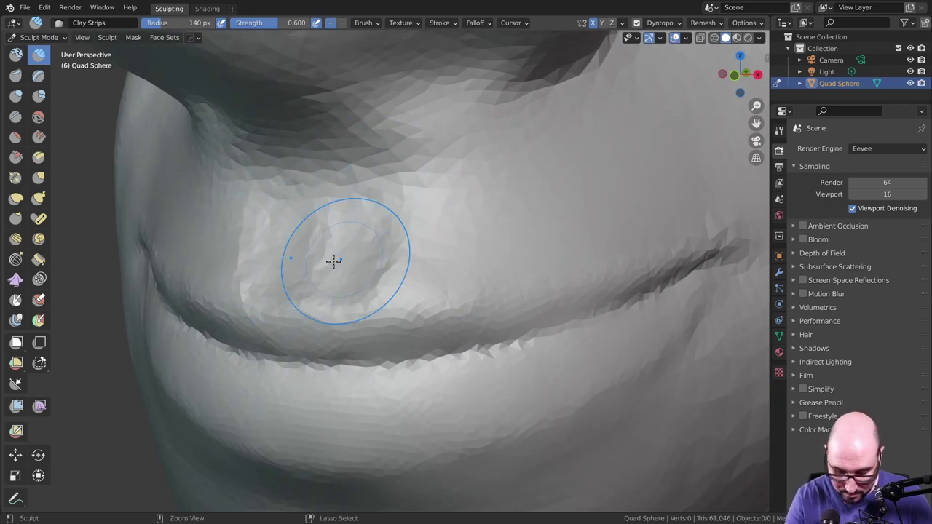
pyautogui.moveTo(333, 261); pyautogui.dragTo(325, 258)
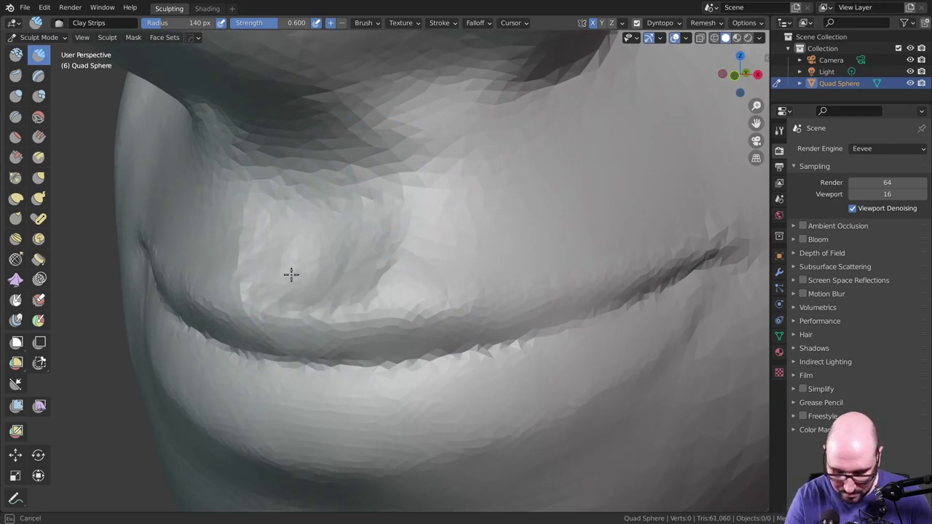
pyautogui.keyDown('shift'); pyautogui.moveTo(295, 182); pyautogui.dragTo(308, 249); pyautogui.keyUp('shift')
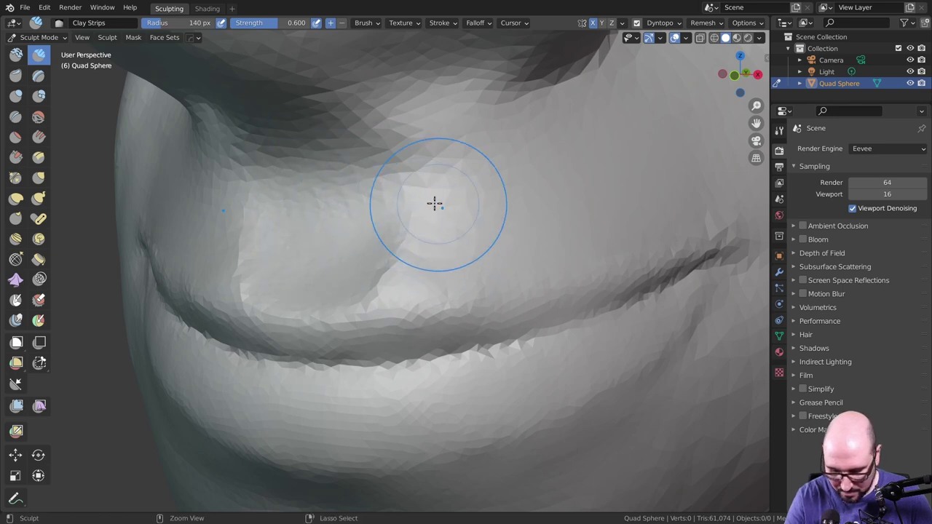
pyautogui.moveTo(381, 156); pyautogui.dragTo(392, 253)
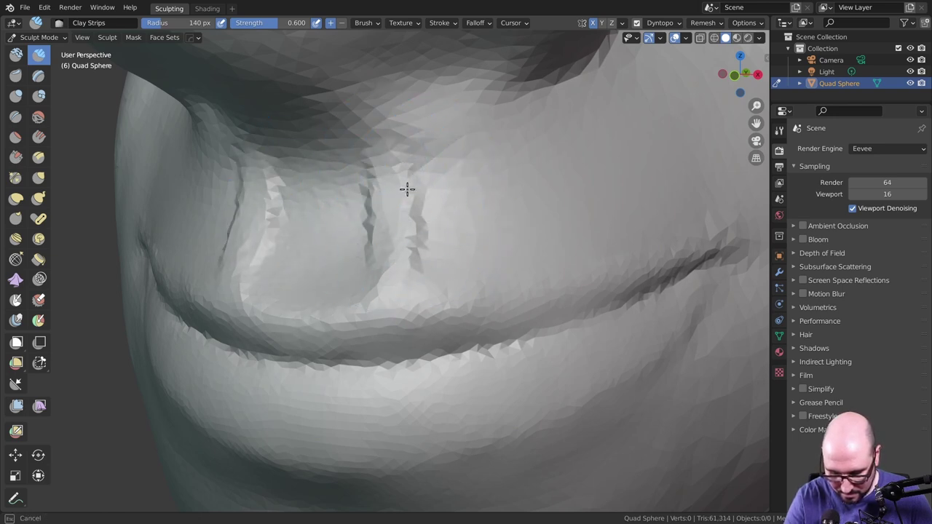
pyautogui.moveTo(419, 152)
pyautogui.keyDown('shift'); pyautogui.mouseDown()
pyautogui.moveTo(420, 162)
pyautogui.moveTo(357, 141)
pyautogui.moveTo(364, 231)
pyautogui.moveTo(436, 223)
pyautogui.mouseUp(); pyautogui.keyUp('shift')
pyautogui.scroll(-3, 386, 248)
# Step: Add Clay Strips strokes along the side of the bulbous nose and check its profile
pyautogui.scroll(-2, 510, 208)
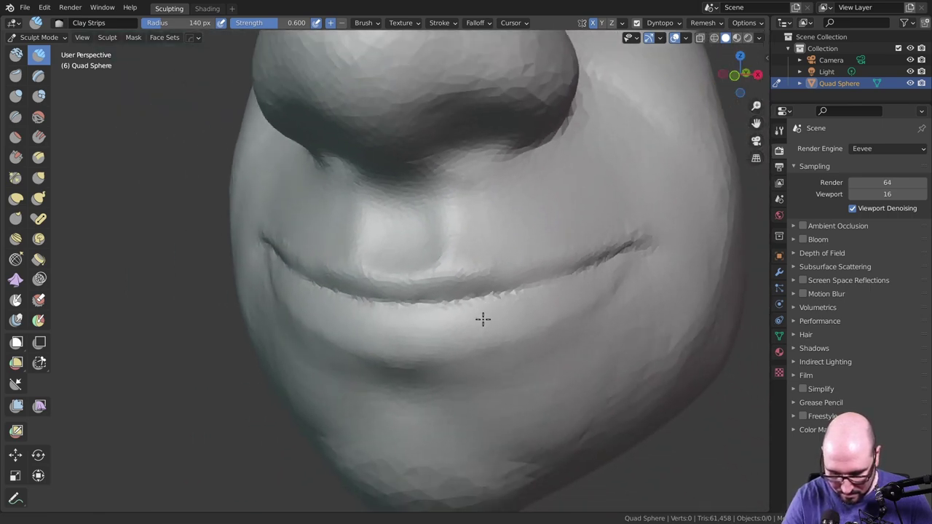
pyautogui.moveTo(483, 318)
pyautogui.mouseDown(button='middle')
pyautogui.moveTo(569, 328)
pyautogui.moveTo(501, 327)
pyautogui.moveTo(516, 221)
pyautogui.moveTo(458, 228)
pyautogui.mouseUp(button='middle')
pyautogui.scroll(3, 510, 219)
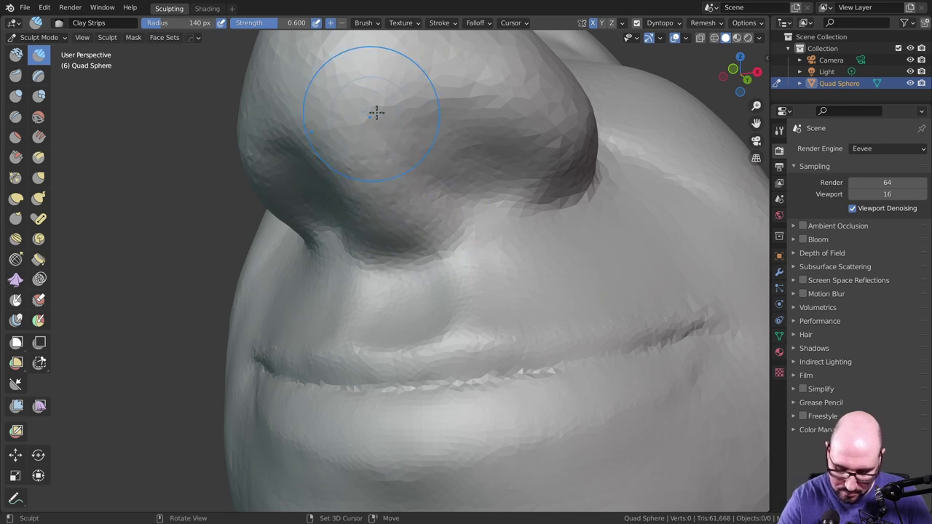
pyautogui.moveTo(484, 160)
pyautogui.mouseDown()
pyautogui.moveTo(503, 193)
pyautogui.moveTo(493, 160)
pyautogui.moveTo(450, 150)
pyautogui.mouseUp()
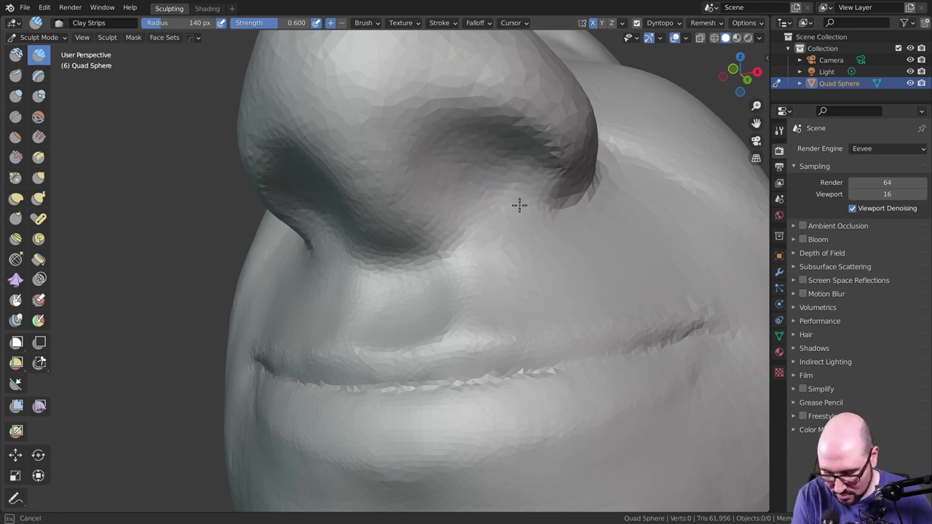
pyautogui.moveTo(616, 212)
pyautogui.mouseDown(button='middle')
pyautogui.moveTo(485, 240)
pyautogui.moveTo(420, 366)
pyautogui.moveTo(474, 312)
pyautogui.moveTo(402, 338)
pyautogui.moveTo(623, 342)
pyautogui.mouseUp(button='middle')
# Step: Carve and smooth a crease between the nostril wing and the cheek
pyautogui.scroll(2, 395, 271)
pyautogui.scroll(2, 389, 188)
pyautogui.scroll(2, 473, 283)
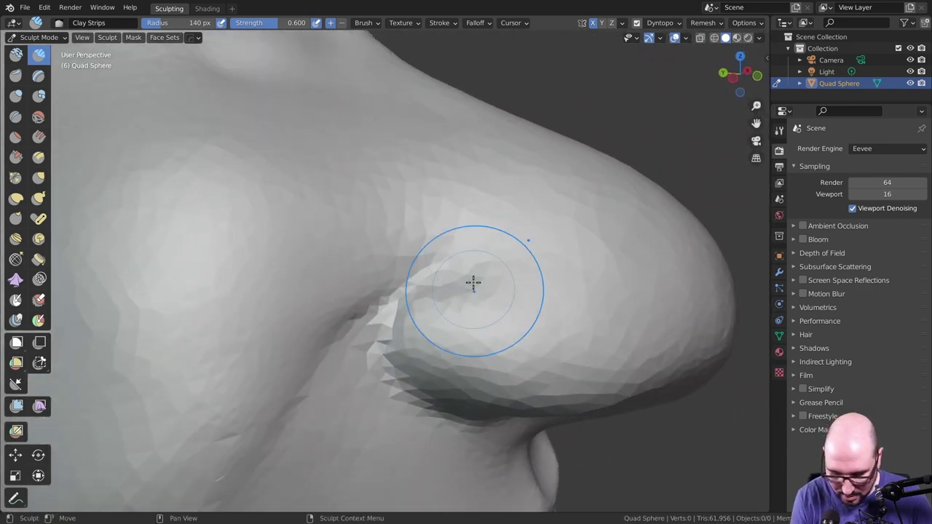
pyautogui.moveTo(424, 250); pyautogui.dragTo(499, 220)
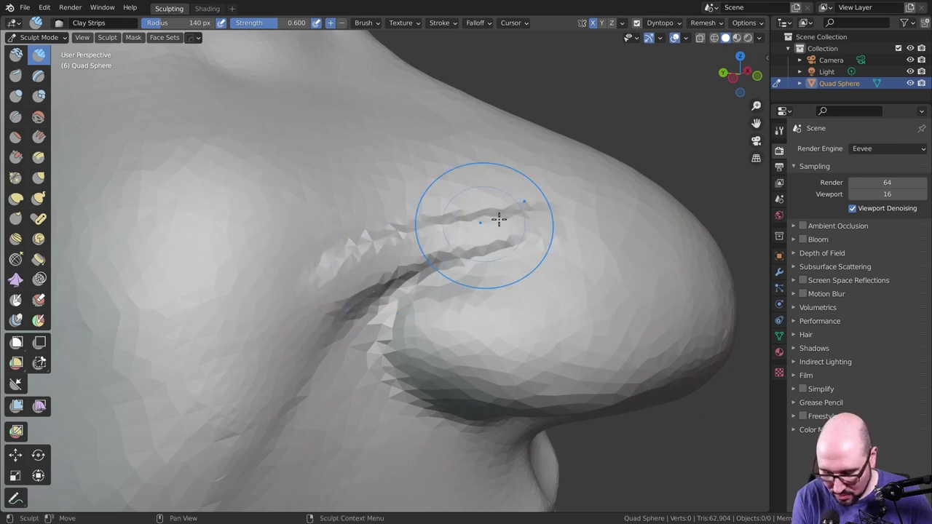
pyautogui.keyDown('shift'); pyautogui.moveTo(343, 212); pyautogui.dragTo(248, 229); pyautogui.keyUp('shift')
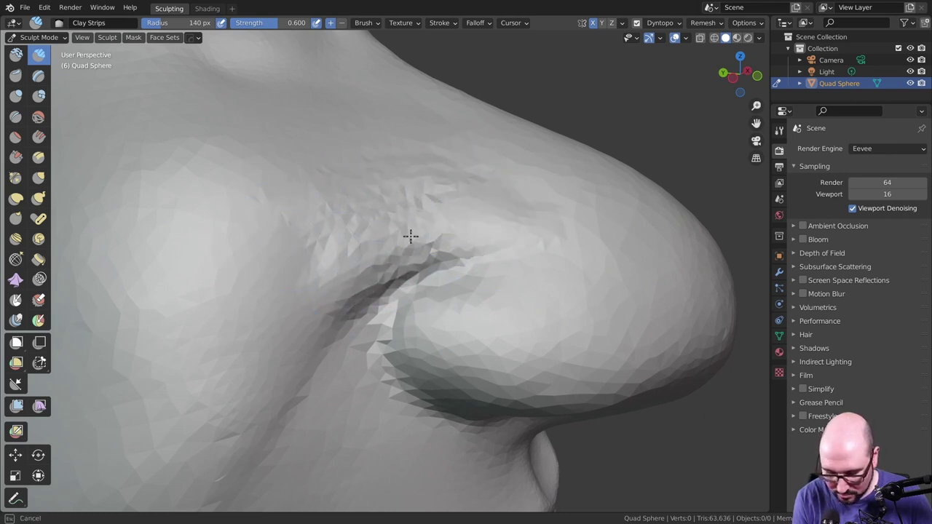
pyautogui.scroll(-3, 545, 243)
pyautogui.moveTo(545, 243)
pyautogui.mouseDown(button='middle')
pyautogui.moveTo(474, 231)
pyautogui.moveTo(423, 329)
pyautogui.moveTo(549, 322)
pyautogui.moveTo(426, 266)
pyautogui.mouseUp(button='middle')
pyautogui.scroll(5, 372, 241)
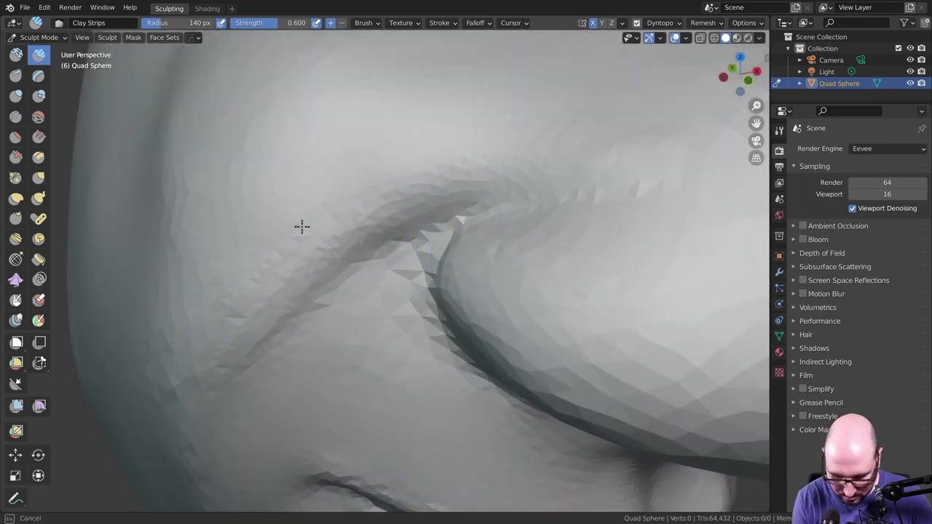
pyautogui.scroll(-5, 322, 316)
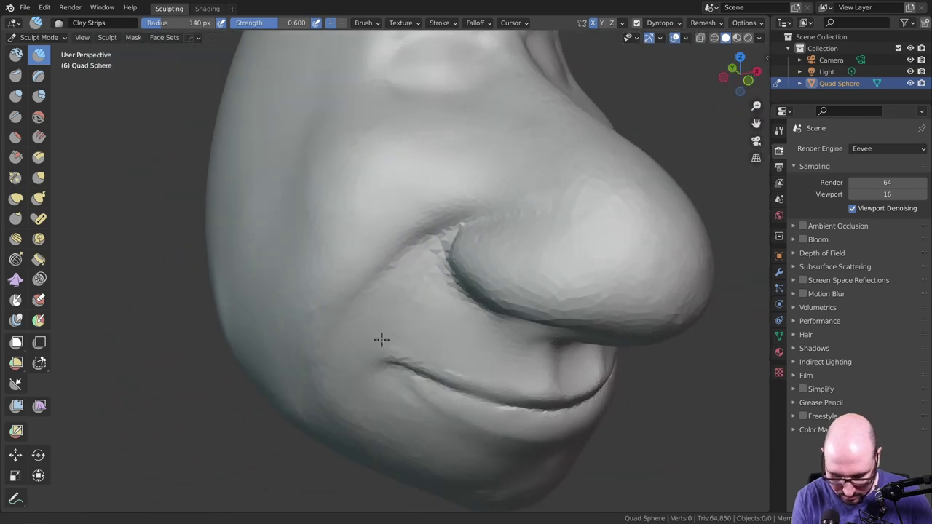
pyautogui.moveTo(381, 337); pyautogui.dragTo(522, 279, button='middle')
pyautogui.scroll(4, 522, 278)
pyautogui.scroll(-1, 403, 276)
pyautogui.moveTo(505, 328)
pyautogui.mouseDown(button='middle')
pyautogui.moveTo(524, 199)
pyautogui.moveTo(565, 196)
pyautogui.moveTo(570, 250)
pyautogui.mouseUp(button='middle')
pyautogui.scroll(2, 570, 250)
pyautogui.scroll(2, 568, 218)
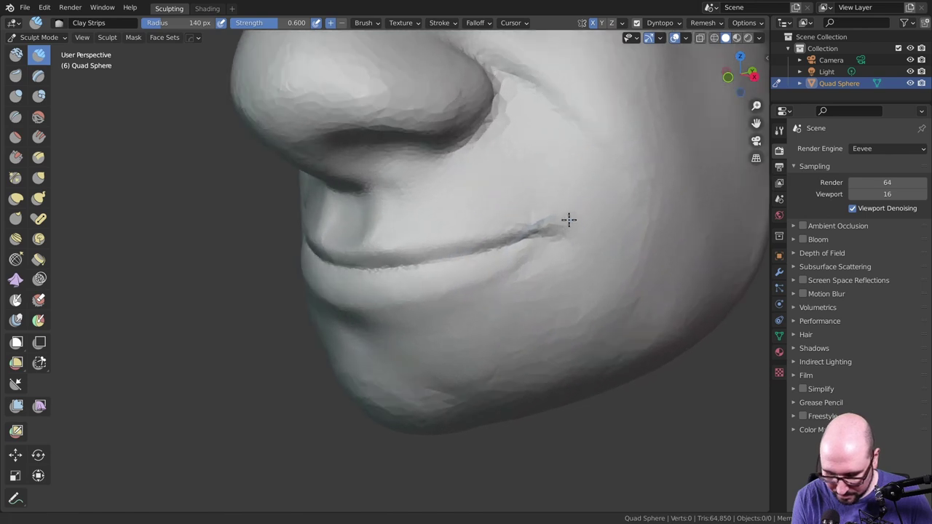
pyautogui.scroll(2, 524, 170)
pyautogui.keyDown('shift'); pyautogui.moveTo(524, 171); pyautogui.dragTo(566, 170, button='middle'); pyautogui.keyUp('shift')
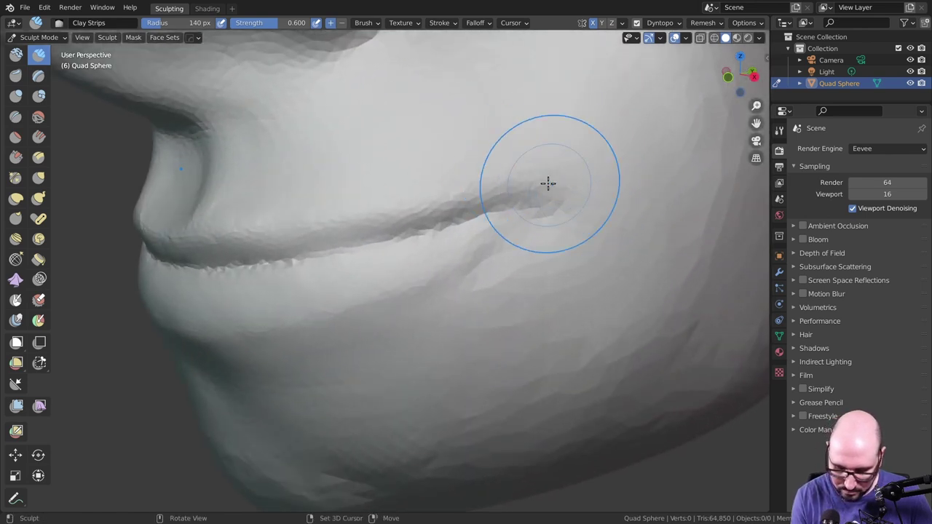
pyautogui.scroll(-4, 549, 183)
pyautogui.moveTo(526, 230); pyautogui.dragTo(550, 283, button='middle')
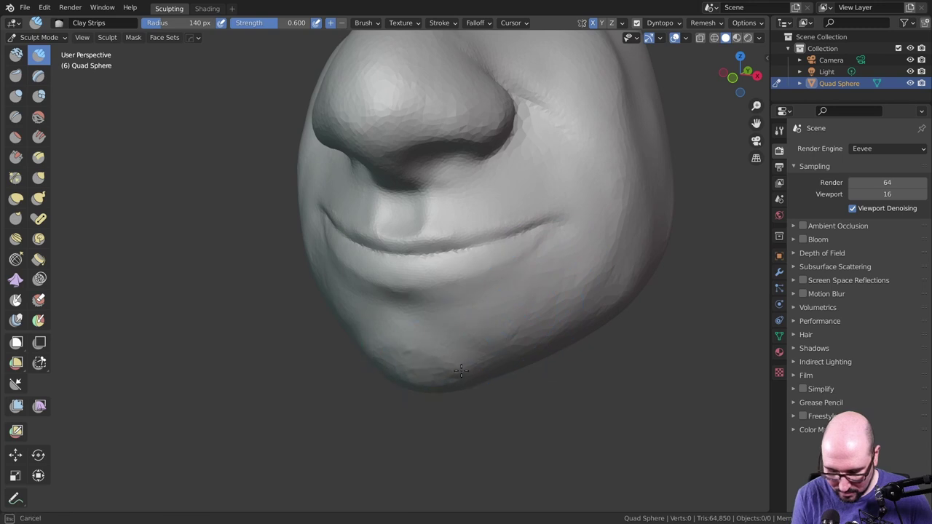
pyautogui.moveTo(462, 371)
pyautogui.mouseDown(button='middle')
pyautogui.moveTo(512, 270)
pyautogui.moveTo(458, 244)
pyautogui.mouseUp(button='middle')
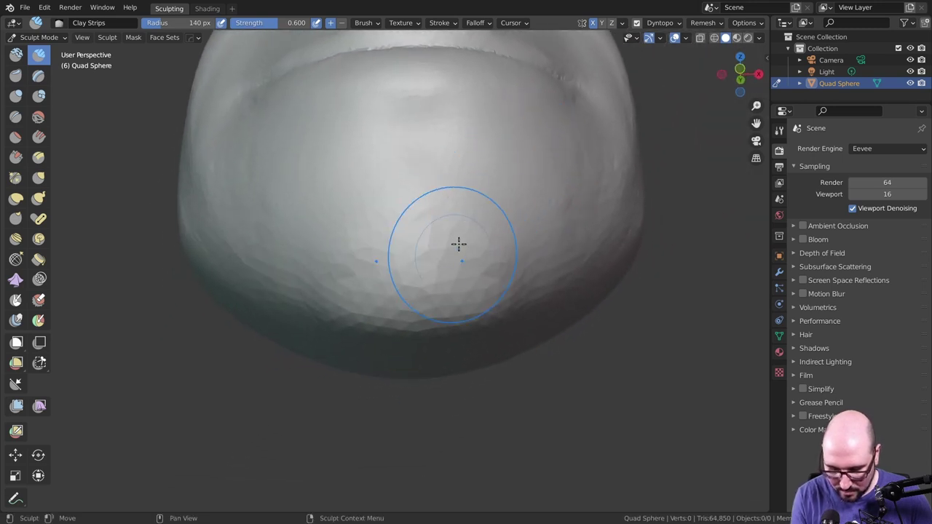
# Step: Build up the chin under the lips and smooth its jagged patches into a rounded bulge
pyautogui.moveTo(458, 244)
pyautogui.mouseDown()
pyautogui.moveTo(483, 210)
pyautogui.moveTo(462, 208)
pyautogui.moveTo(482, 322)
pyautogui.moveTo(539, 247)
pyautogui.moveTo(470, 238)
pyautogui.moveTo(444, 184)
pyautogui.moveTo(492, 281)
pyautogui.mouseUp()
pyautogui.moveTo(416, 188)
pyautogui.mouseDown()
pyautogui.moveTo(389, 183)
pyautogui.moveTo(329, 240)
pyautogui.mouseUp()
pyautogui.keyDown('shift'); pyautogui.moveTo(392, 311); pyautogui.dragTo(413, 282); pyautogui.keyUp('shift')
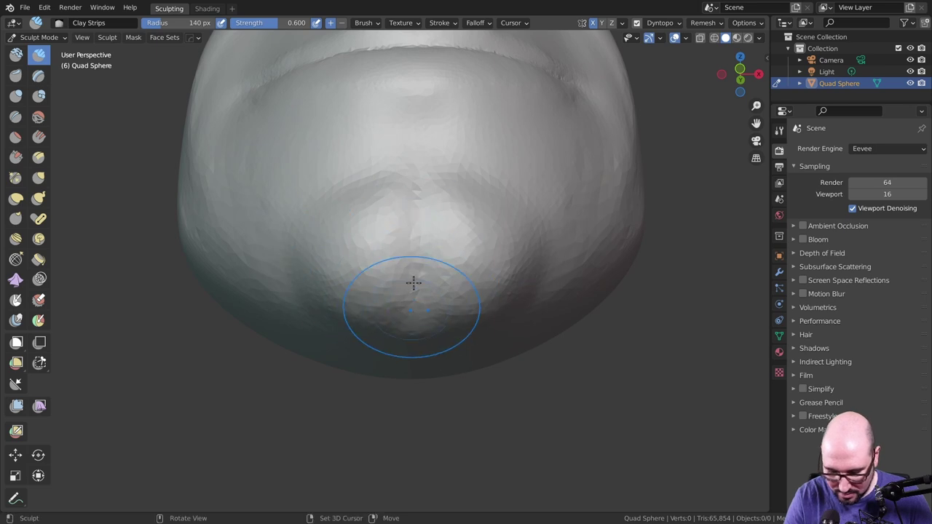
pyautogui.moveTo(572, 241); pyautogui.dragTo(423, 319, button='middle')
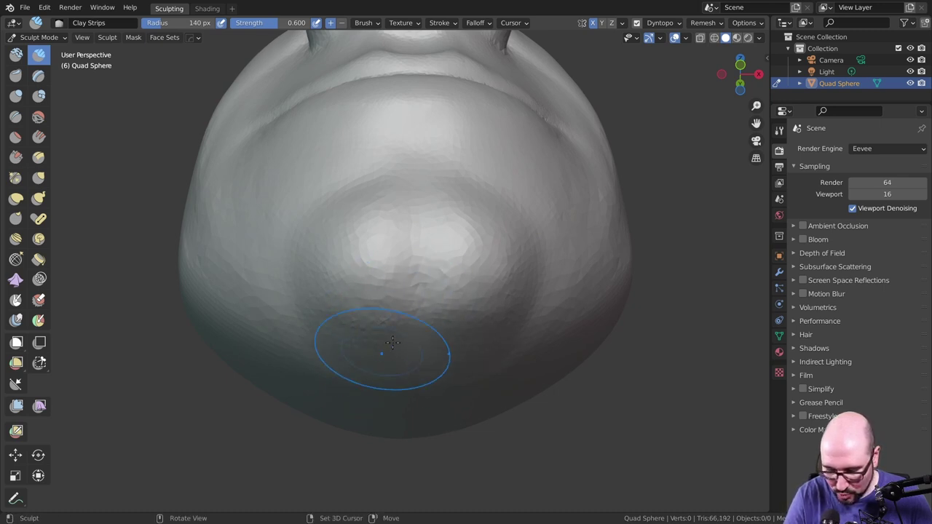
pyautogui.moveTo(392, 342)
pyautogui.mouseDown(button='middle')
pyautogui.moveTo(497, 250)
pyautogui.moveTo(466, 275)
pyautogui.moveTo(481, 261)
pyautogui.moveTo(536, 238)
pyautogui.mouseUp(button='middle')
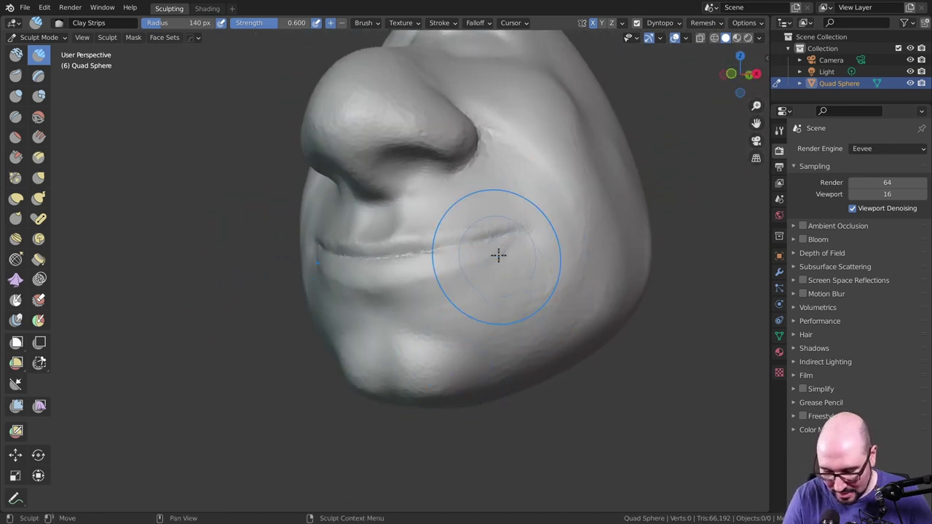
pyautogui.moveTo(498, 255)
pyautogui.mouseDown(button='middle')
pyautogui.moveTo(529, 337)
pyautogui.moveTo(518, 312)
pyautogui.moveTo(478, 328)
pyautogui.moveTo(518, 326)
pyautogui.mouseUp(button='middle')
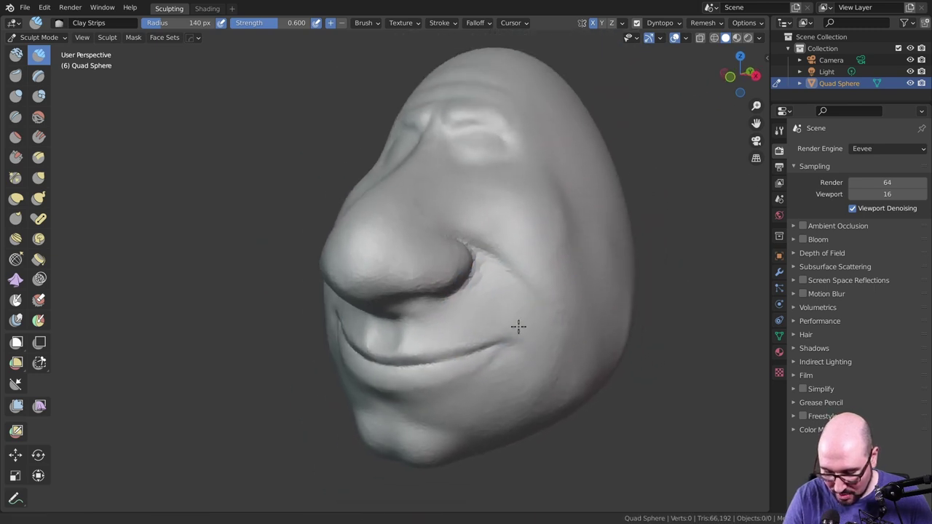
pyautogui.scroll(3, 518, 326)
# Step: Shrink the brush to 69 px and refine and smooth the fold beside the nose
pyautogui.scroll(4, 518, 266)
pyautogui.scroll(2, 522, 210)
pyautogui.press('f')
pyautogui.click(366, 258)
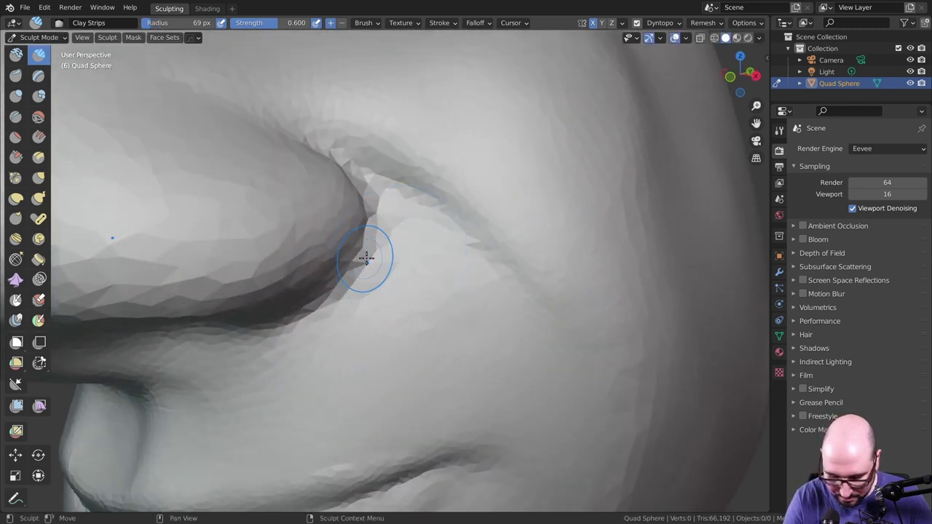
pyautogui.moveTo(366, 257); pyautogui.dragTo(382, 271)
pyautogui.moveTo(358, 250)
pyautogui.mouseDown(button='middle')
pyautogui.moveTo(378, 197)
pyautogui.moveTo(360, 183)
pyautogui.mouseUp(button='middle')
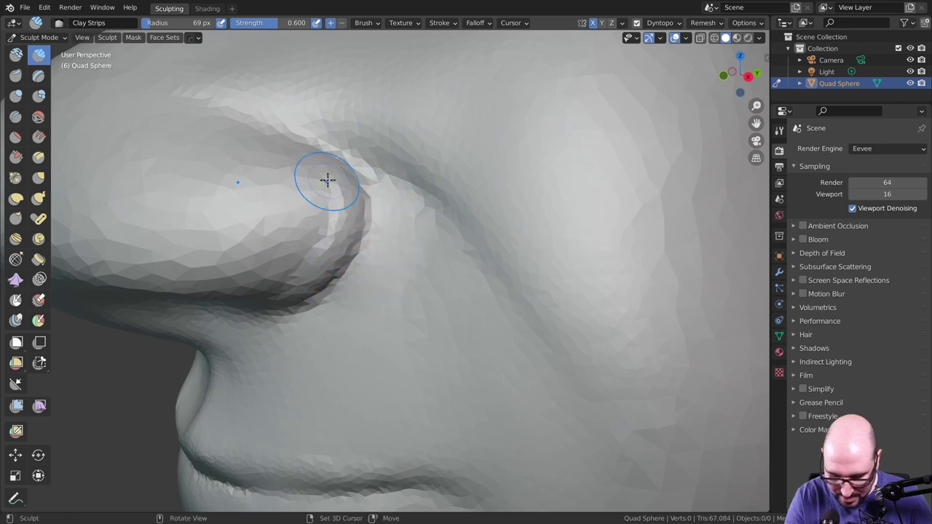
pyautogui.keyDown('shift'); pyautogui.moveTo(327, 179); pyautogui.dragTo(295, 281); pyautogui.keyUp('shift')
pyautogui.keyDown('shift'); pyautogui.moveTo(352, 211); pyautogui.dragTo(309, 292); pyautogui.keyUp('shift')
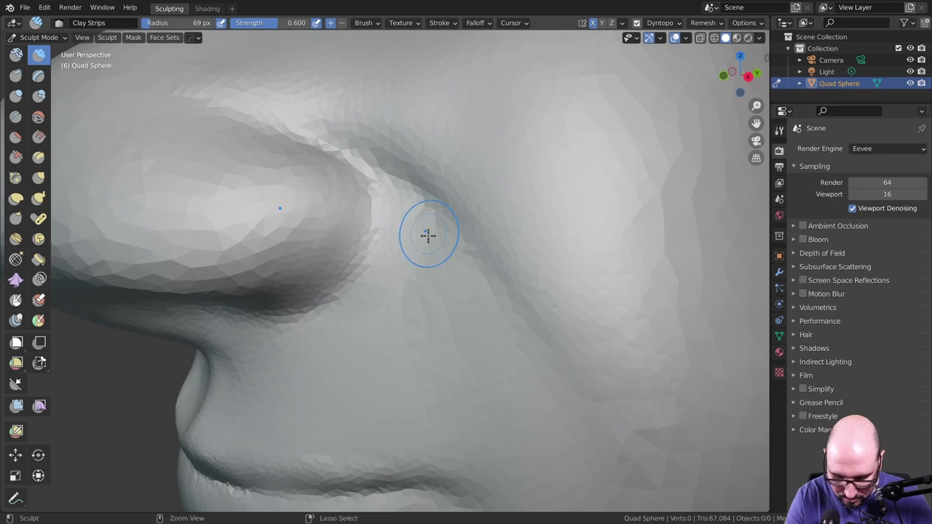
# Step: Bring the whole head into frontal view and select the Grab brush
pyautogui.scroll(-5, 429, 235)
pyautogui.moveTo(395, 370)
pyautogui.mouseDown(button='middle')
pyautogui.moveTo(501, 310)
pyautogui.moveTo(459, 312)
pyautogui.mouseUp(button='middle')
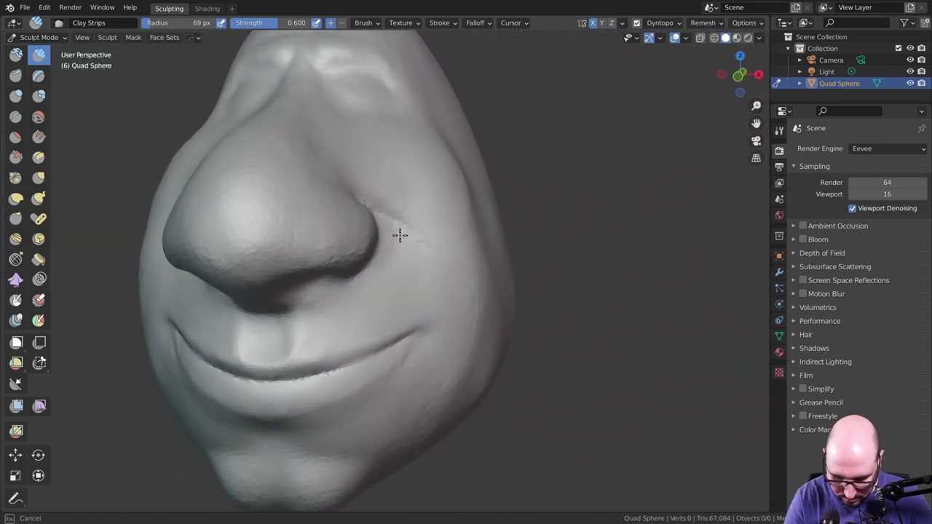
pyautogui.moveTo(470, 285); pyautogui.dragTo(514, 285, button='middle')
pyautogui.scroll(-4, 503, 327)
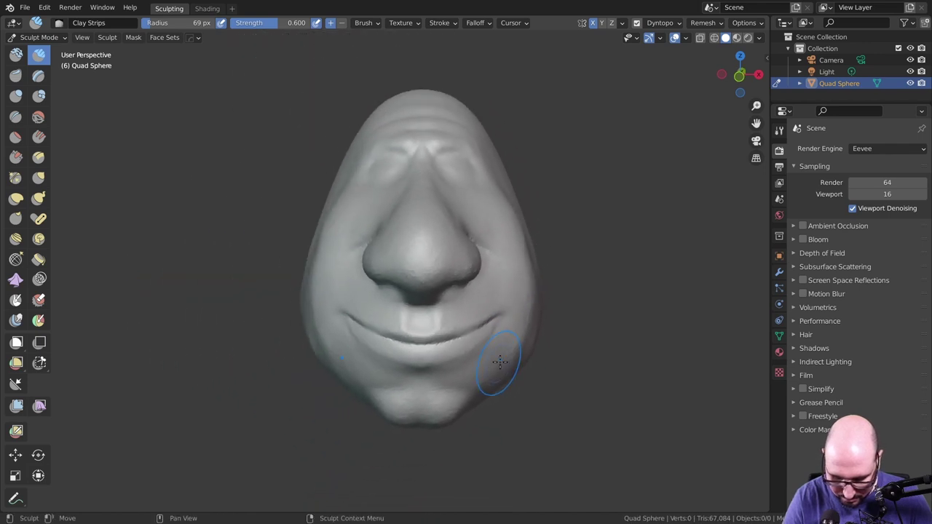
pyautogui.moveTo(493, 364); pyautogui.dragTo(506, 345, button='middle')
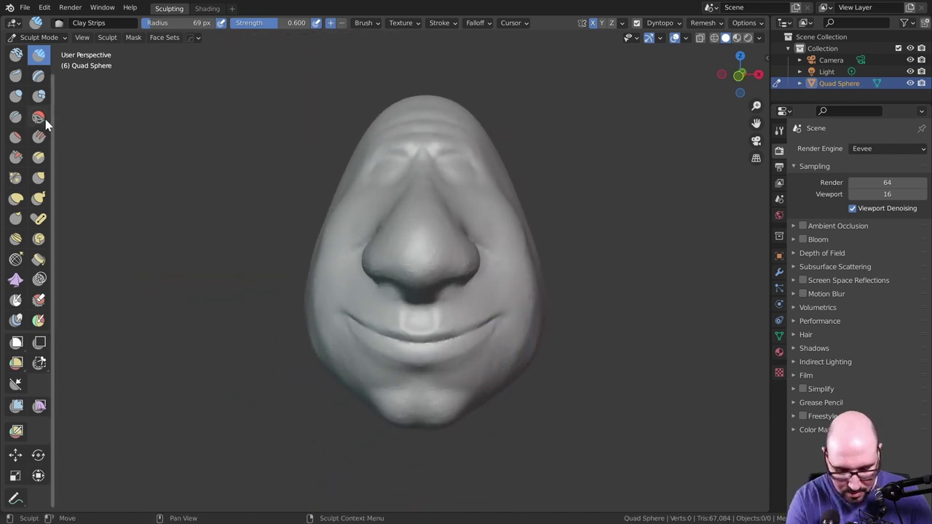
pyautogui.click(38, 176)
# Step: Grab-pull the mouth, nose and forehead at 244 px, then nudge the brow at 165 px
pyautogui.press('f')
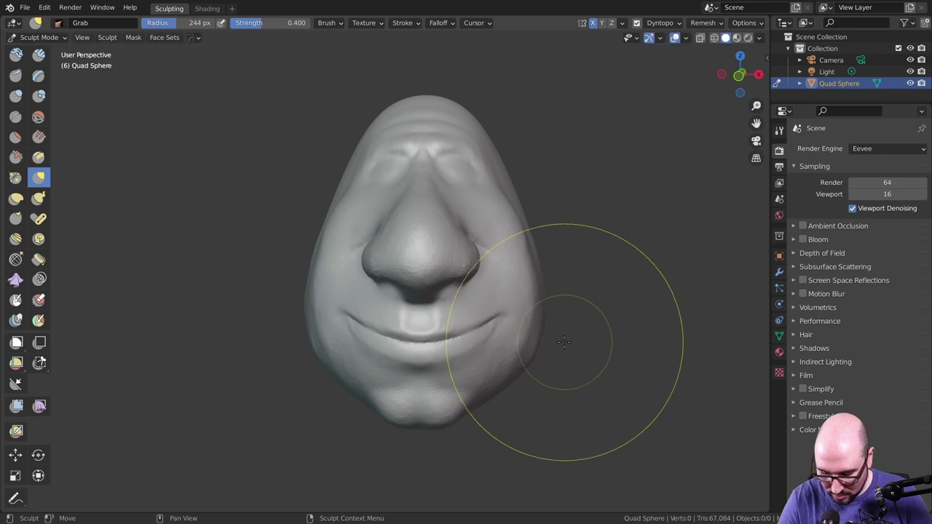
pyautogui.click(656, 339)
pyautogui.moveTo(500, 302)
pyautogui.mouseDown()
pyautogui.moveTo(447, 319)
pyautogui.moveTo(463, 333)
pyautogui.mouseUp()
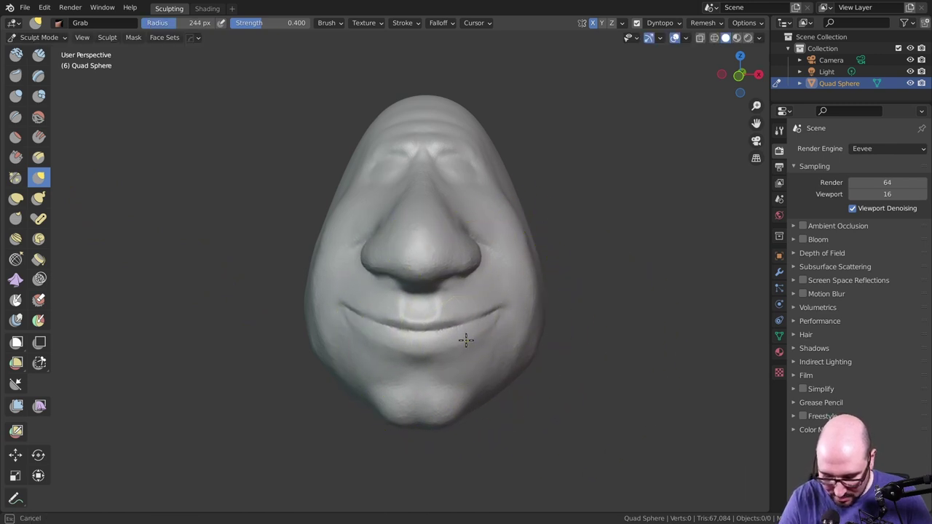
pyautogui.moveTo(454, 216)
pyautogui.mouseDown()
pyautogui.moveTo(472, 250)
pyautogui.moveTo(463, 248)
pyautogui.mouseUp()
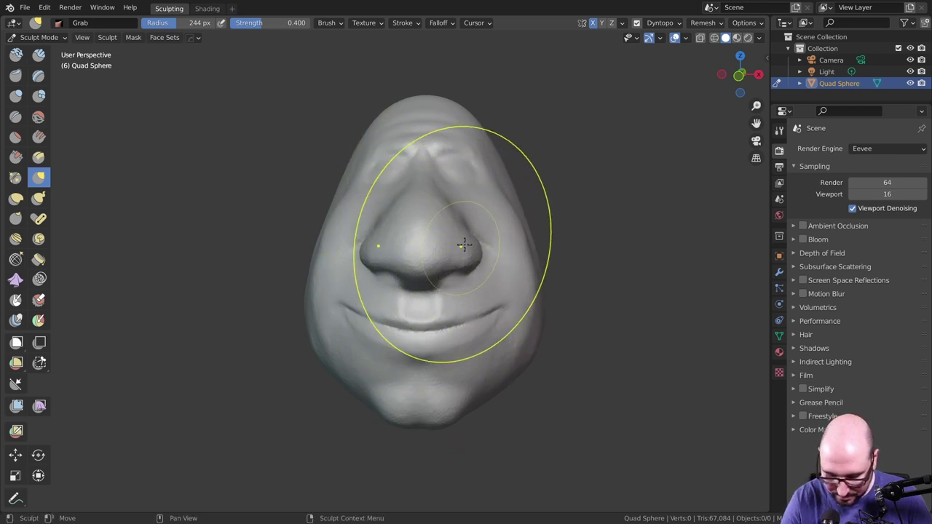
pyautogui.moveTo(448, 141)
pyautogui.mouseDown()
pyautogui.moveTo(423, 129)
pyautogui.moveTo(437, 125)
pyautogui.moveTo(427, 121)
pyautogui.moveTo(457, 125)
pyautogui.moveTo(500, 150)
pyautogui.mouseUp()
pyautogui.press('f')
pyautogui.click(408, 149)
pyautogui.moveTo(500, 149)
pyautogui.mouseDown(button='middle')
pyautogui.moveTo(437, 260)
pyautogui.moveTo(416, 214)
pyautogui.moveTo(414, 170)
pyautogui.moveTo(436, 180)
pyautogui.moveTo(436, 225)
pyautogui.moveTo(482, 308)
pyautogui.moveTo(466, 308)
pyautogui.moveTo(521, 315)
pyautogui.mouseUp(button='middle')
pyautogui.moveTo(503, 277); pyautogui.dragTo(508, 295)
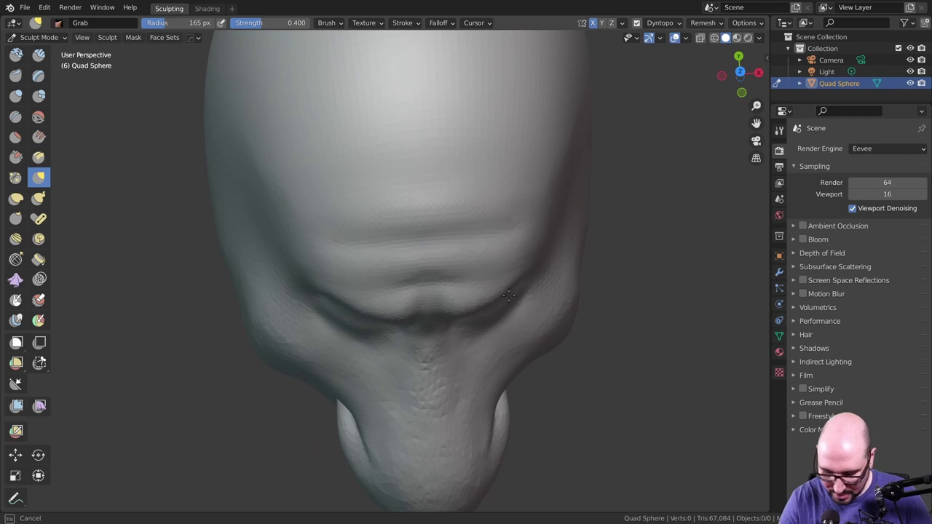
# Step: Pull the chin into a new shape with a 270 px Grab brush
pyautogui.press('f')
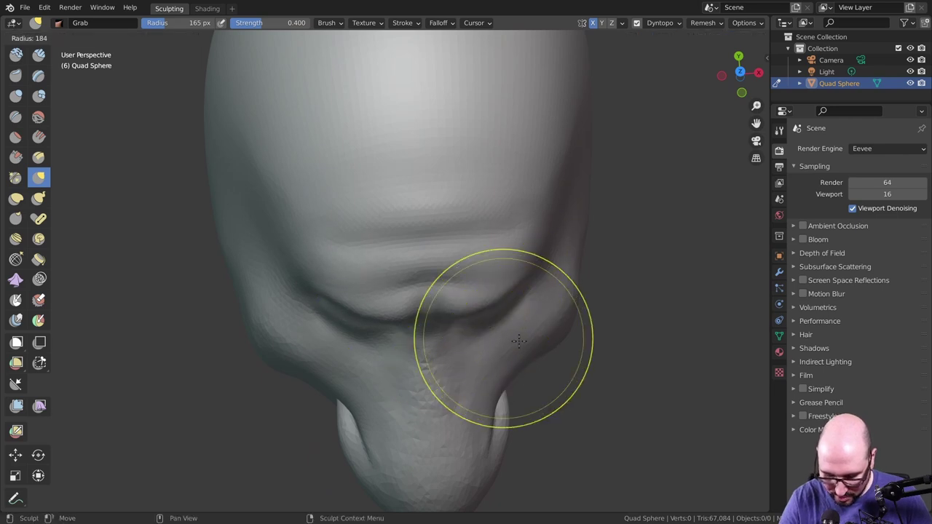
pyautogui.click(478, 343)
pyautogui.moveTo(424, 351)
pyautogui.mouseDown()
pyautogui.moveTo(406, 354)
pyautogui.moveTo(453, 291)
pyautogui.mouseUp()
pyautogui.moveTo(453, 292)
pyautogui.mouseDown(button='middle')
pyautogui.moveTo(497, 285)
pyautogui.moveTo(494, 194)
pyautogui.moveTo(532, 277)
pyautogui.mouseUp(button='middle')
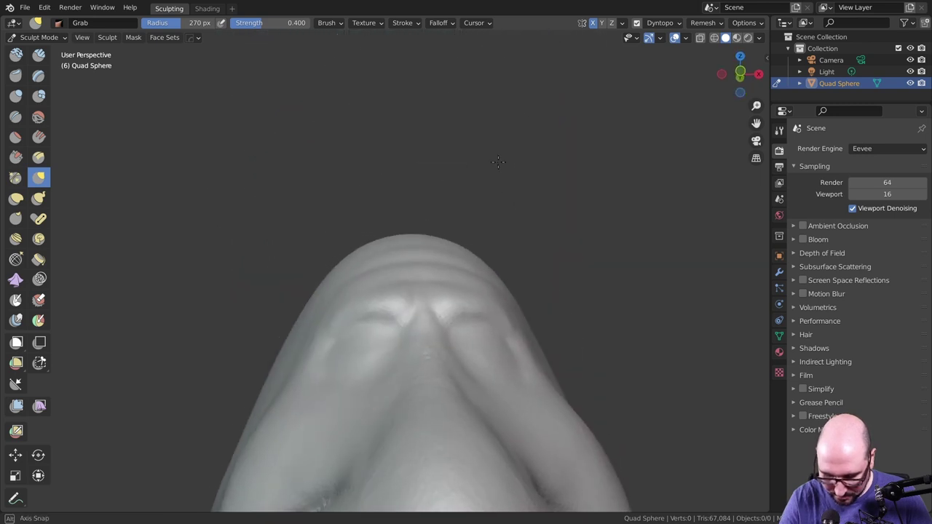
# Step: Pull the cheek beside the smiling mouth corner outward with a 132 px Grab brush
pyautogui.press('f')
pyautogui.click(494, 307)
pyautogui.moveTo(493, 308)
pyautogui.mouseDown(button='middle')
pyautogui.moveTo(480, 337)
pyautogui.moveTo(499, 308)
pyautogui.moveTo(490, 312)
pyautogui.mouseUp(button='middle')
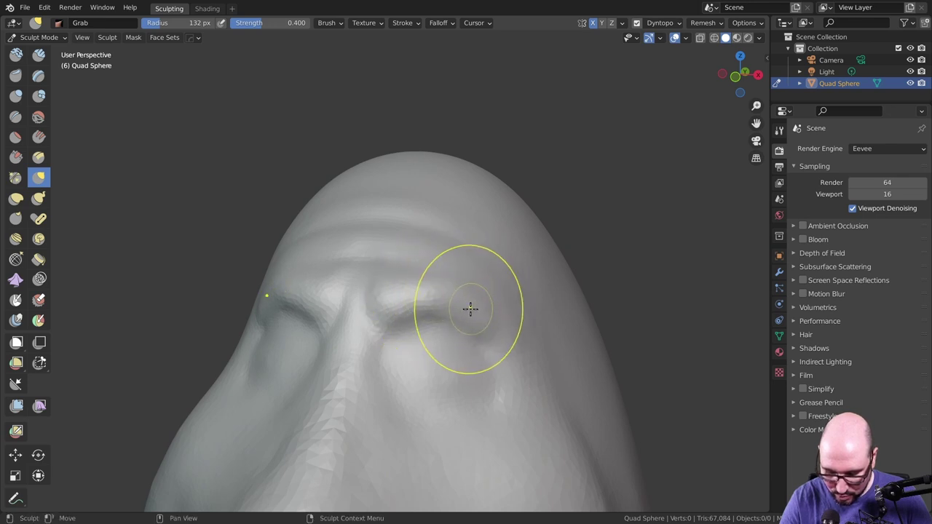
pyautogui.moveTo(468, 313)
pyautogui.mouseDown(button='middle')
pyautogui.moveTo(499, 343)
pyautogui.moveTo(512, 386)
pyautogui.moveTo(553, 216)
pyautogui.moveTo(581, 241)
pyautogui.moveTo(524, 251)
pyautogui.mouseUp(button='middle')
pyautogui.scroll(-3, 512, 387)
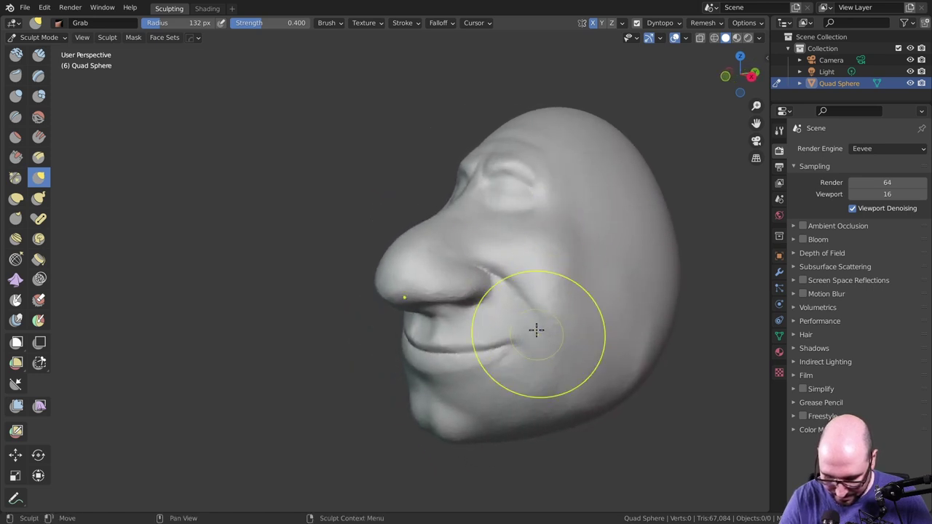
pyautogui.moveTo(536, 330)
pyautogui.mouseDown(button='middle')
pyautogui.moveTo(600, 298)
pyautogui.moveTo(571, 309)
pyautogui.mouseUp(button='middle')
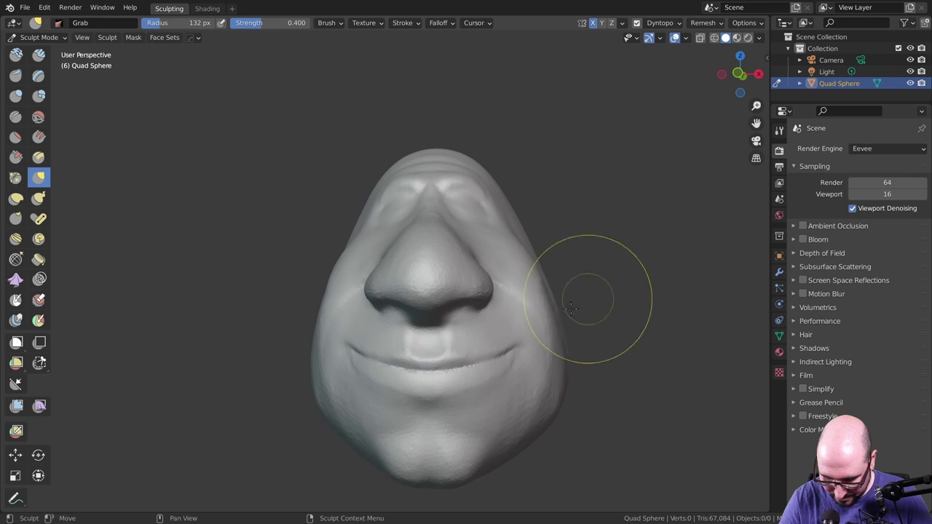
pyautogui.moveTo(571, 309); pyautogui.dragTo(526, 334)
pyautogui.moveTo(539, 340)
pyautogui.mouseDown(button='middle')
pyautogui.moveTo(516, 320)
pyautogui.moveTo(543, 304)
pyautogui.moveTo(573, 306)
pyautogui.moveTo(563, 285)
pyautogui.moveTo(556, 289)
pyautogui.moveTo(553, 262)
pyautogui.moveTo(556, 289)
pyautogui.moveTo(495, 312)
pyautogui.moveTo(522, 271)
pyautogui.mouseUp(button='middle')
pyautogui.scroll(3, 487, 262)
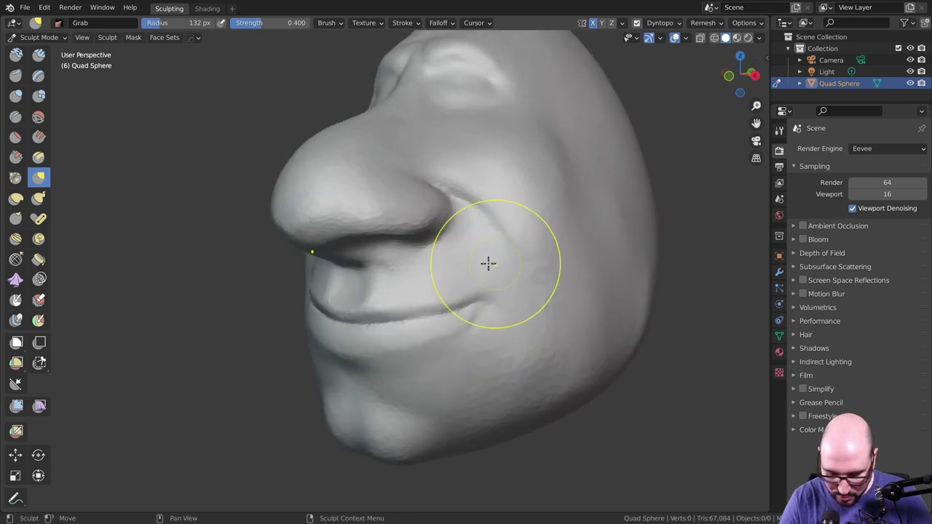
# Step: With Clay Strips, build up clay along the cheek crease beside the nose
pyautogui.click(39, 55)
pyautogui.scroll(2, 507, 301)
pyautogui.scroll(2, 520, 285)
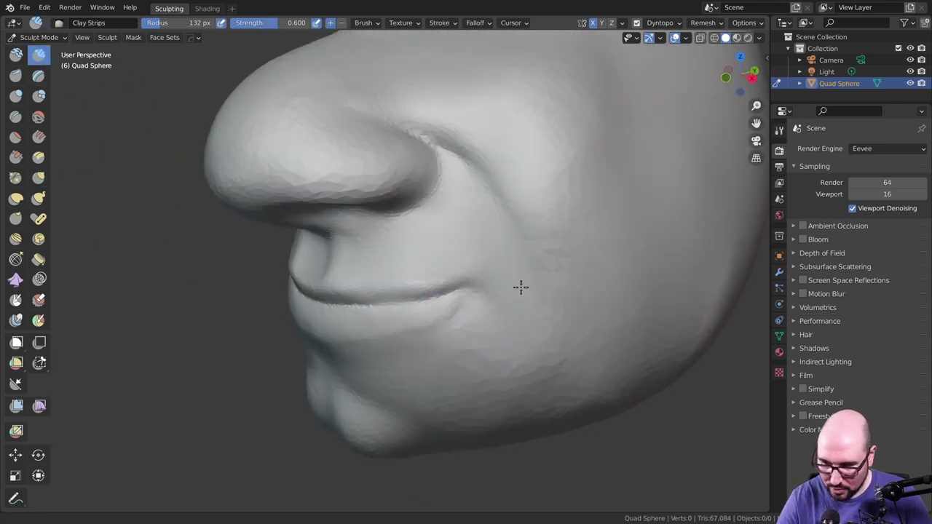
pyautogui.scroll(1, 523, 269)
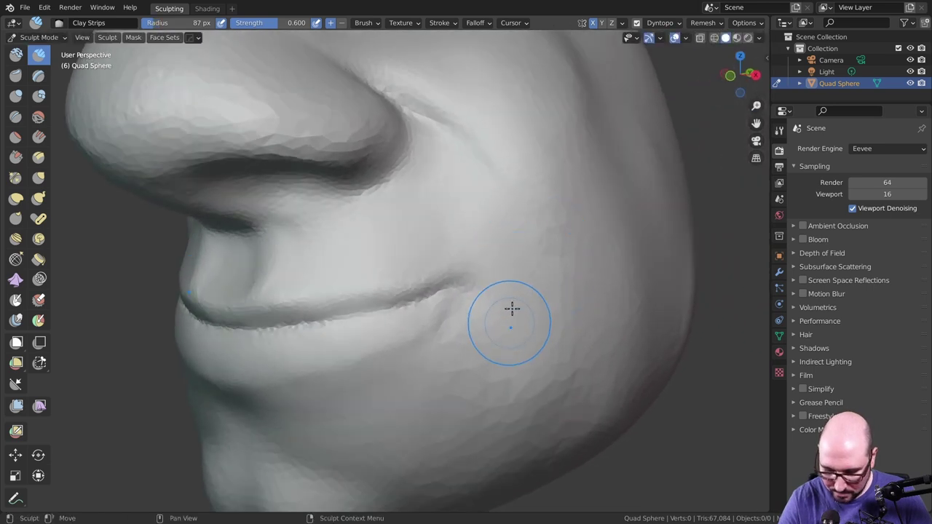
pyautogui.keyDown('ctrl'); pyautogui.moveTo(485, 187); pyautogui.dragTo(499, 216, button='middle'); pyautogui.keyUp('ctrl')
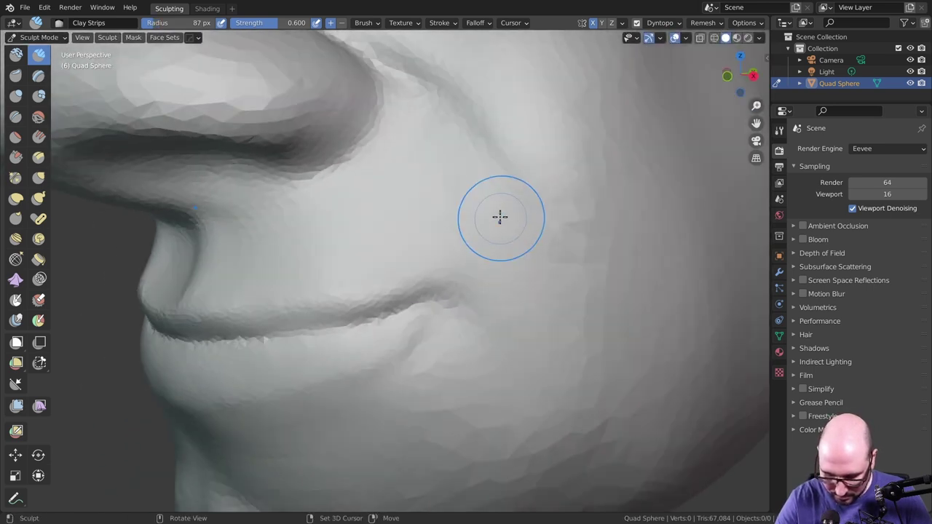
pyautogui.moveTo(503, 265); pyautogui.dragTo(507, 308)
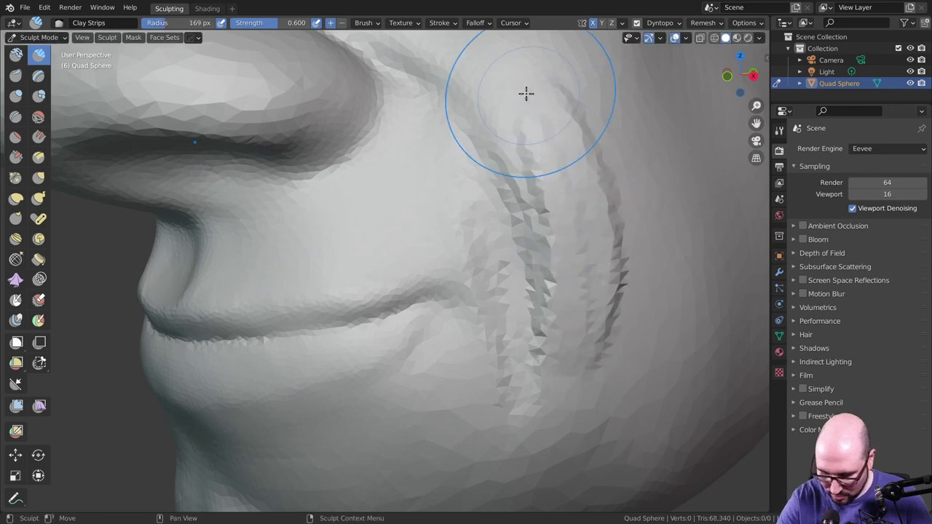
# Step: Smooth the cheek crease and surrounding surface, then add small clay ridges near the fold
pyautogui.moveTo(526, 93)
pyautogui.mouseDown()
pyautogui.moveTo(552, 156)
pyautogui.moveTo(589, 353)
pyautogui.moveTo(579, 206)
pyautogui.moveTo(607, 253)
pyautogui.mouseUp()
pyautogui.keyDown('shift'); pyautogui.moveTo(468, 188); pyautogui.dragTo(505, 364); pyautogui.keyUp('shift')
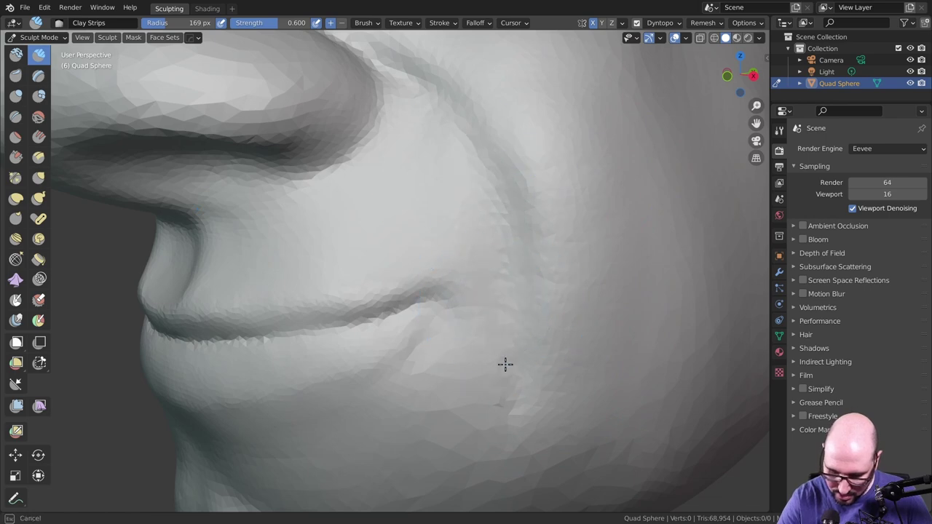
pyautogui.moveTo(505, 391)
pyautogui.mouseDown(button='middle')
pyautogui.moveTo(597, 306)
pyautogui.moveTo(583, 285)
pyautogui.moveTo(550, 391)
pyautogui.moveTo(572, 323)
pyautogui.moveTo(539, 310)
pyautogui.moveTo(541, 248)
pyautogui.moveTo(467, 188)
pyautogui.mouseUp(button='middle')
pyautogui.keyDown('shift'); pyautogui.moveTo(468, 188); pyautogui.dragTo(459, 265); pyautogui.keyUp('shift')
pyautogui.moveTo(444, 196)
pyautogui.keyDown('shift'); pyautogui.mouseDown()
pyautogui.moveTo(462, 219)
pyautogui.moveTo(446, 202)
pyautogui.mouseUp(); pyautogui.keyUp('shift')
pyautogui.moveTo(489, 251); pyautogui.dragTo(576, 279, button='middle')
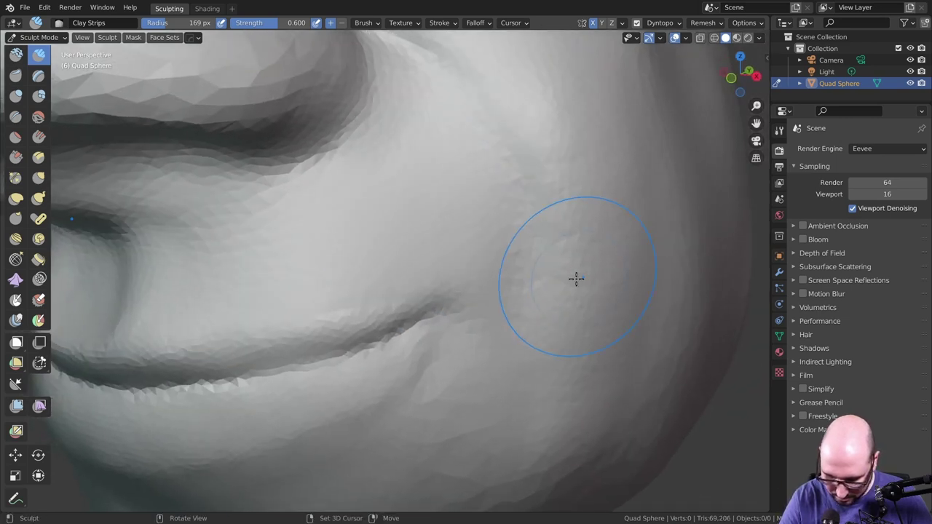
pyautogui.moveTo(457, 203)
pyautogui.mouseDown()
pyautogui.moveTo(481, 264)
pyautogui.moveTo(418, 199)
pyautogui.mouseUp()
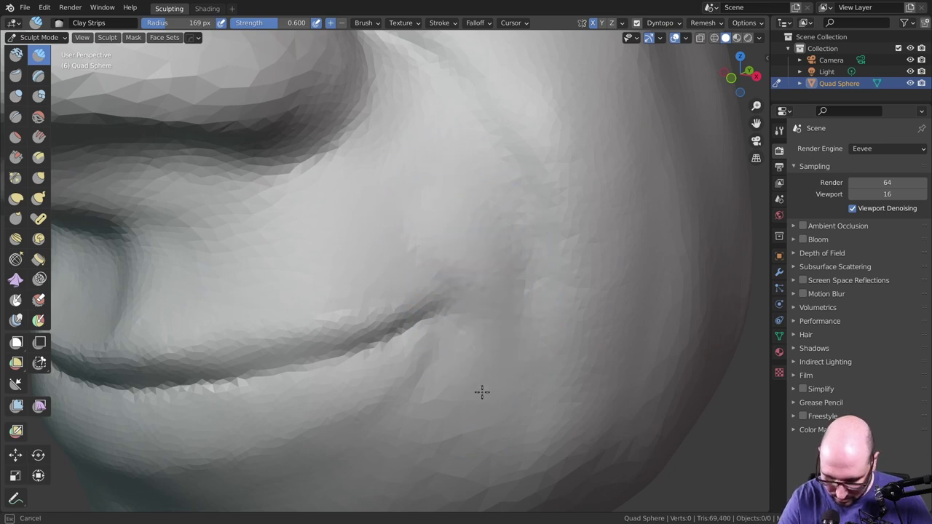
# Step: Orbit around the cheek to a side profile of the nose and mouth
pyautogui.moveTo(482, 392)
pyautogui.mouseDown(button='middle')
pyautogui.moveTo(553, 294)
pyautogui.moveTo(589, 219)
pyautogui.mouseUp(button='middle')
pyautogui.scroll(-4, 535, 249)
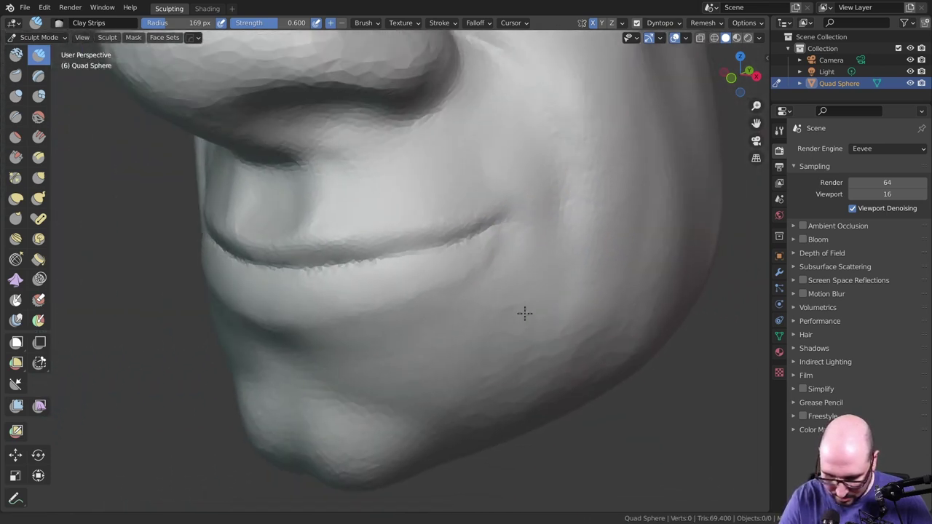
pyautogui.moveTo(524, 312)
pyautogui.mouseDown(button='middle')
pyautogui.moveTo(561, 306)
pyautogui.moveTo(528, 302)
pyautogui.moveTo(502, 230)
pyautogui.mouseUp(button='middle')
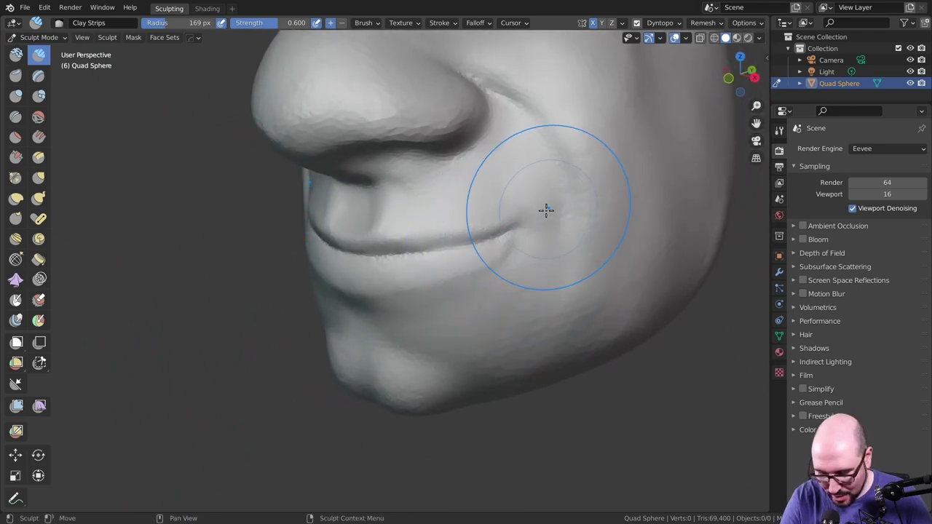
pyautogui.moveTo(546, 210); pyautogui.dragTo(503, 216, button='middle')
pyautogui.moveTo(564, 221)
pyautogui.mouseDown(button='middle')
pyautogui.moveTo(598, 211)
pyautogui.moveTo(587, 203)
pyautogui.moveTo(520, 260)
pyautogui.moveTo(417, 223)
pyautogui.mouseUp(button='middle')
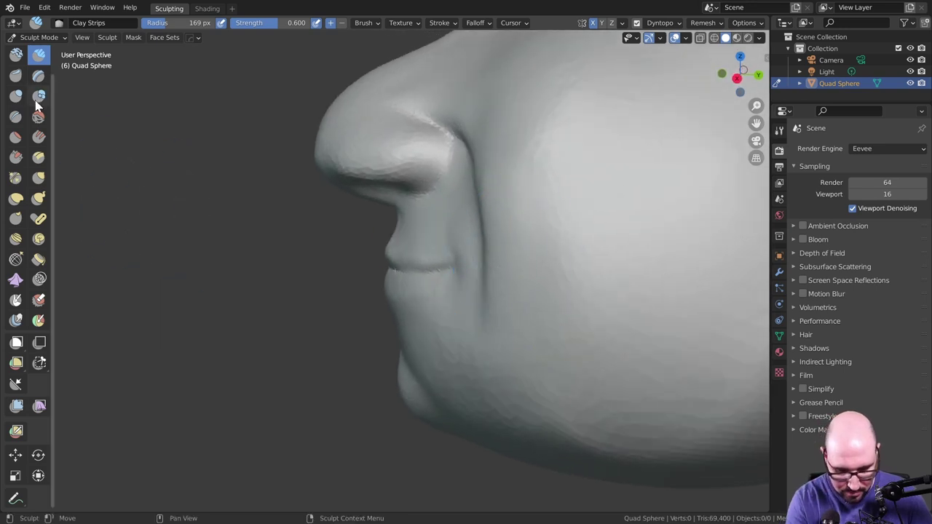
# Step: With the Grab brush, lift the crease beside the nose and reshape the mouth corner
pyautogui.click(37, 178)
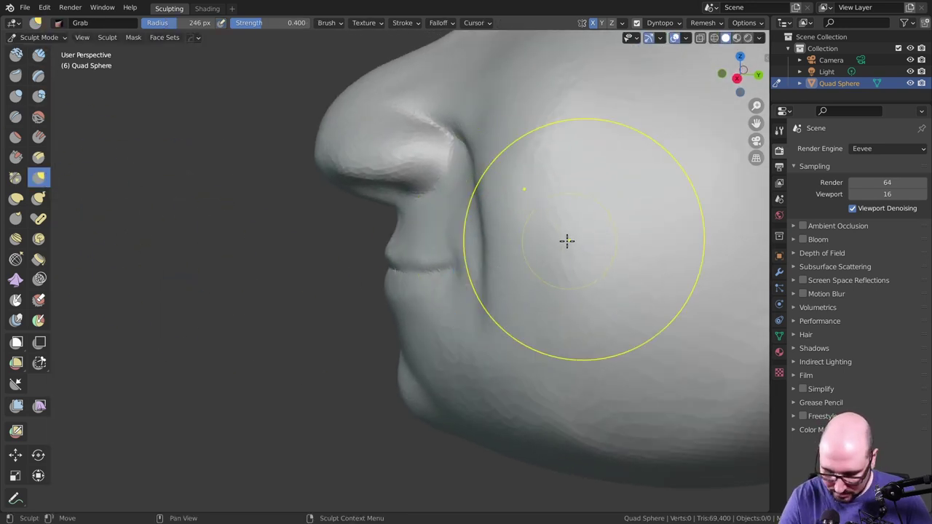
pyautogui.moveTo(566, 241); pyautogui.dragTo(496, 239)
pyautogui.moveTo(488, 188); pyautogui.dragTo(463, 129)
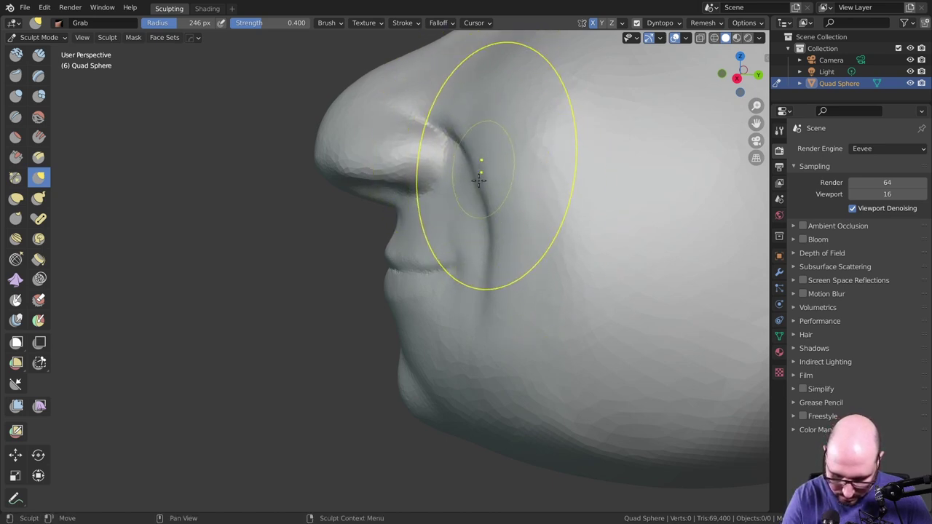
pyautogui.moveTo(443, 263); pyautogui.dragTo(453, 262)
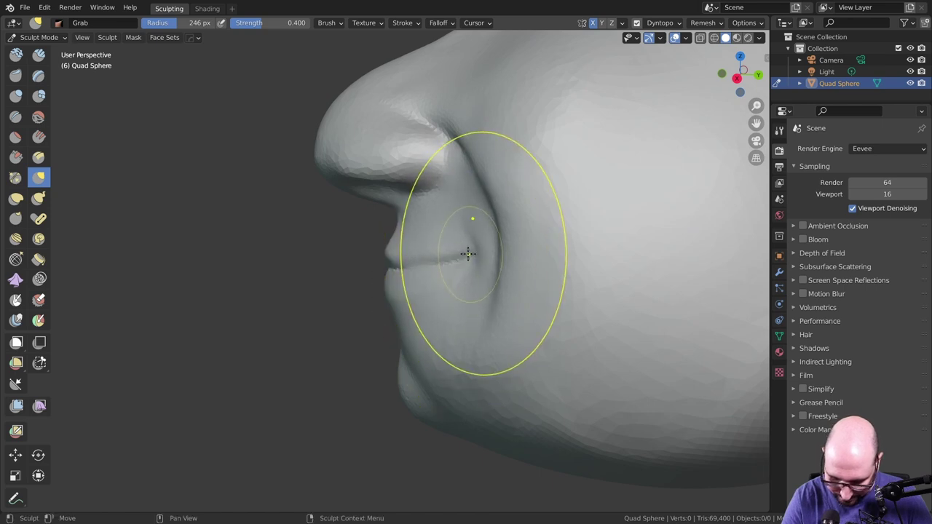
pyautogui.moveTo(544, 209)
pyautogui.mouseDown(button='middle')
pyautogui.moveTo(605, 224)
pyautogui.moveTo(546, 241)
pyautogui.mouseUp(button='middle')
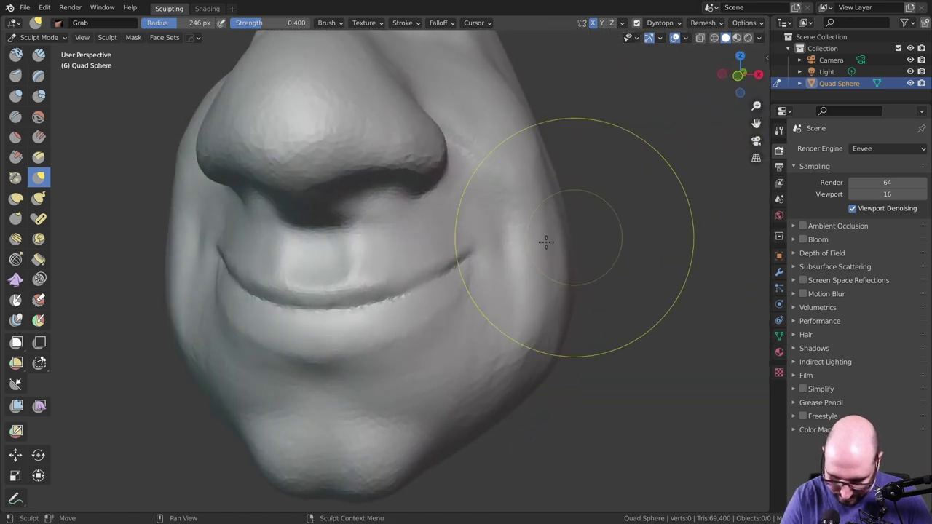
# Step: Pull the mouth corner down and outward, nudge the lower lip, and shrink the radius to 118 px
pyautogui.moveTo(473, 254); pyautogui.dragTo(416, 287)
pyautogui.moveTo(416, 287)
pyautogui.mouseDown(button='middle')
pyautogui.moveTo(433, 301)
pyautogui.moveTo(380, 296)
pyautogui.mouseUp(button='middle')
pyautogui.moveTo(380, 296)
pyautogui.mouseDown()
pyautogui.moveTo(352, 312)
pyautogui.moveTo(412, 287)
pyautogui.mouseUp()
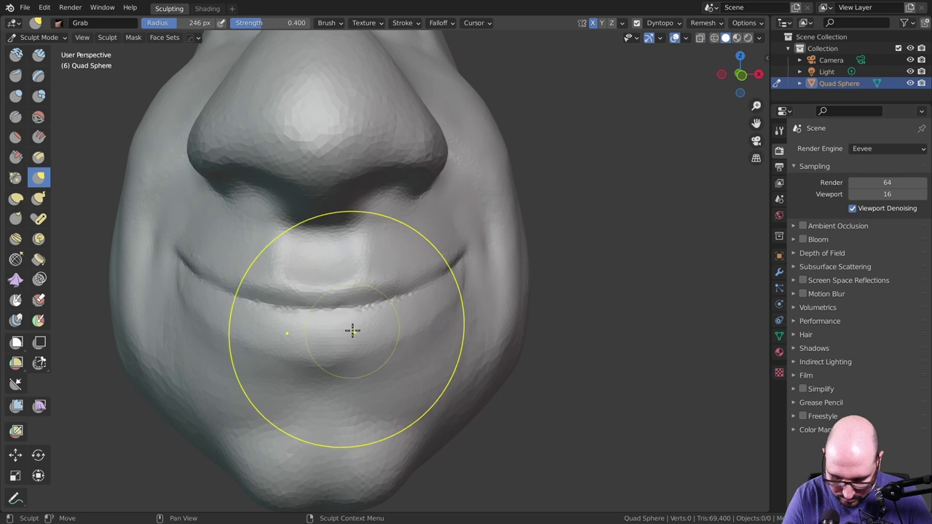
pyautogui.press('f')
pyautogui.click(326, 358)
pyautogui.moveTo(326, 358); pyautogui.dragTo(382, 347)
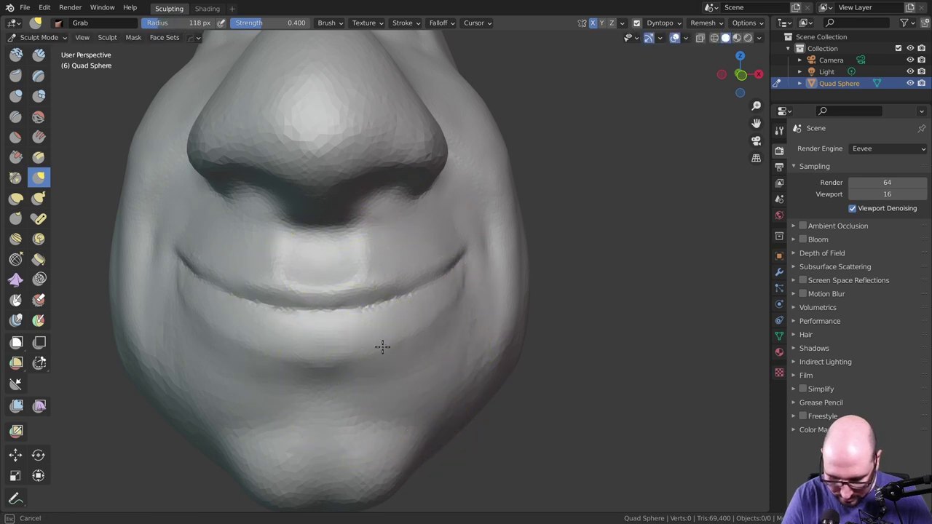
# Step: Orbit around the head to review the reshaped mouth from side and front
pyautogui.moveTo(443, 306)
pyautogui.mouseDown(button='middle')
pyautogui.moveTo(429, 281)
pyautogui.moveTo(517, 279)
pyautogui.mouseUp(button='middle')
pyautogui.scroll(-5, 500, 272)
pyautogui.moveTo(453, 395)
pyautogui.mouseDown(button='middle')
pyautogui.moveTo(502, 364)
pyautogui.moveTo(495, 357)
pyautogui.mouseUp(button='middle')
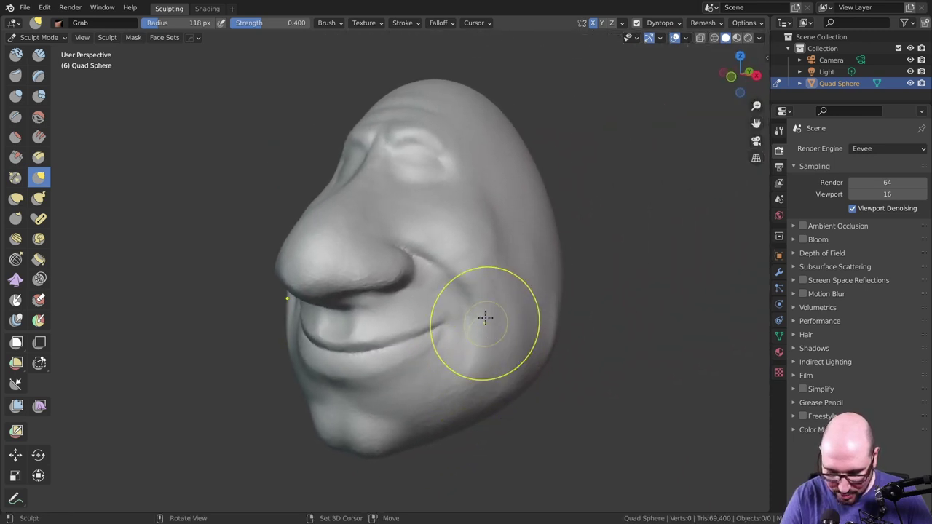
pyautogui.moveTo(485, 317)
pyautogui.mouseDown(button='middle')
pyautogui.moveTo(502, 320)
pyautogui.moveTo(485, 305)
pyautogui.moveTo(480, 344)
pyautogui.moveTo(534, 325)
pyautogui.moveTo(516, 310)
pyautogui.moveTo(470, 334)
pyautogui.moveTo(298, 244)
pyautogui.mouseUp(button='middle')
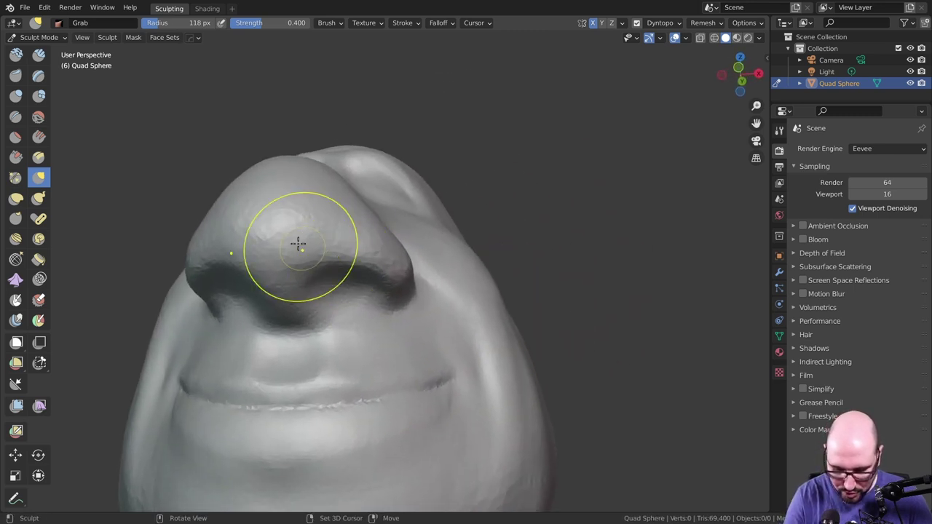
# Step: Zoom close to the cheek beside the nose and activate the Crease brush at 84 px radius
pyautogui.press('c')
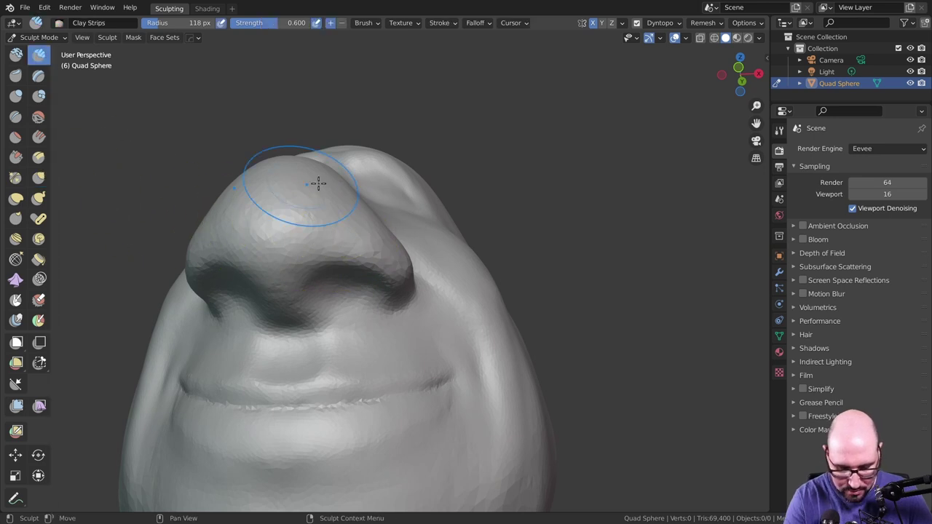
pyautogui.moveTo(437, 243)
pyautogui.mouseDown(button='middle')
pyautogui.moveTo(403, 289)
pyautogui.moveTo(476, 276)
pyautogui.moveTo(481, 289)
pyautogui.moveTo(445, 324)
pyautogui.moveTo(458, 245)
pyautogui.mouseUp(button='middle')
pyautogui.scroll(3, 429, 360)
pyautogui.scroll(4, 441, 223)
pyautogui.scroll(3, 441, 224)
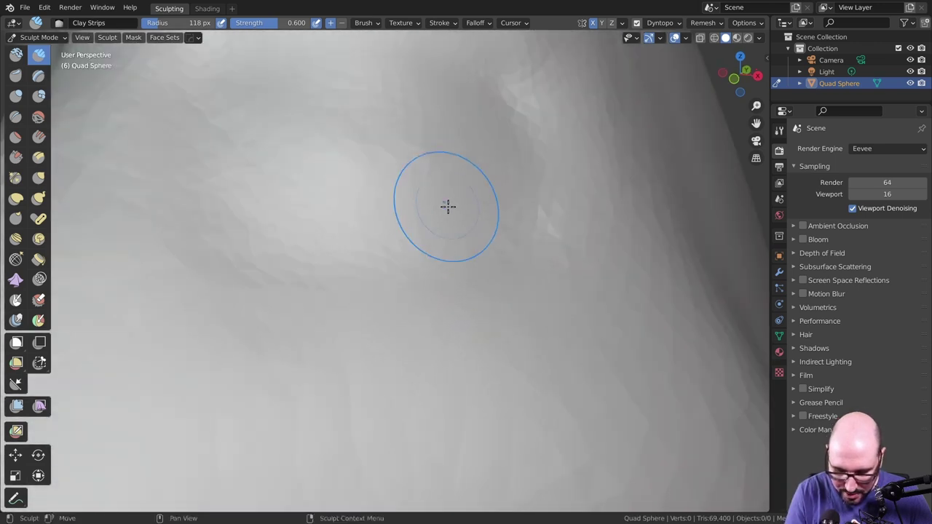
pyautogui.moveTo(448, 206); pyautogui.dragTo(532, 276, button='middle')
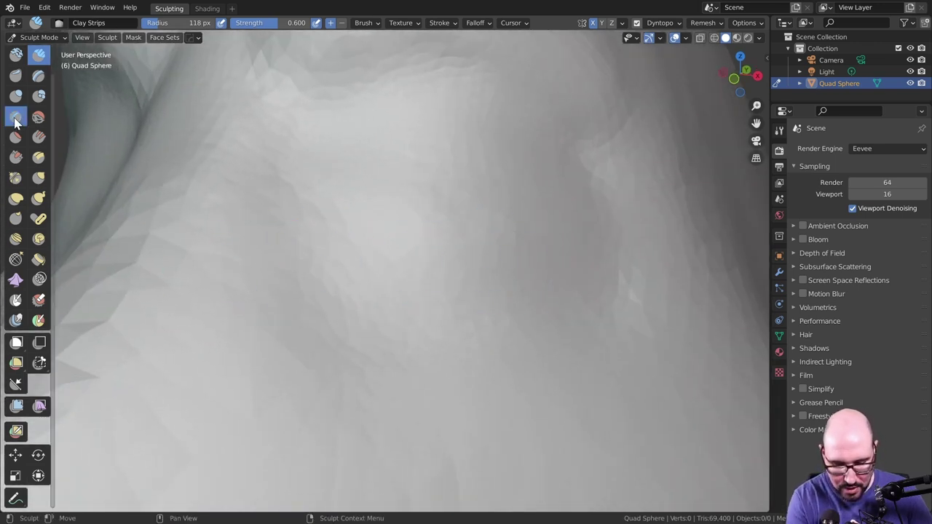
pyautogui.press('f')
pyautogui.click(412, 233)
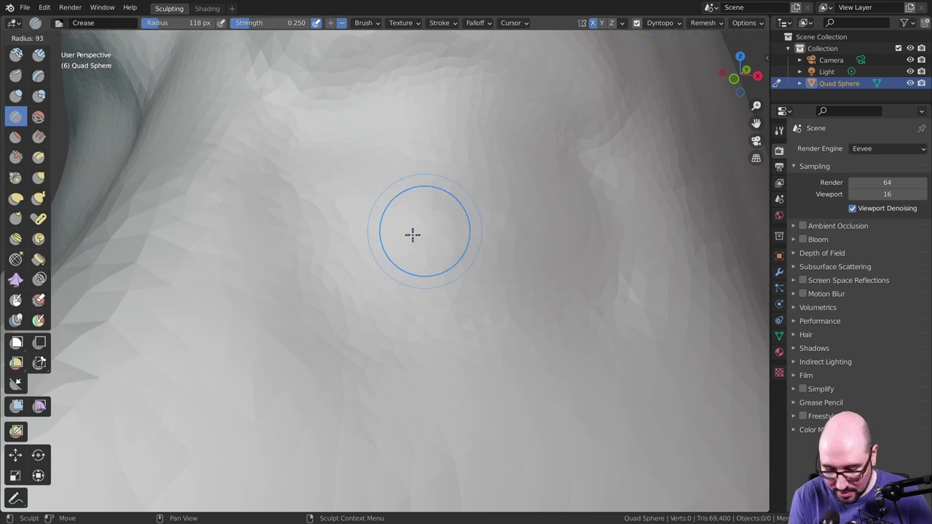
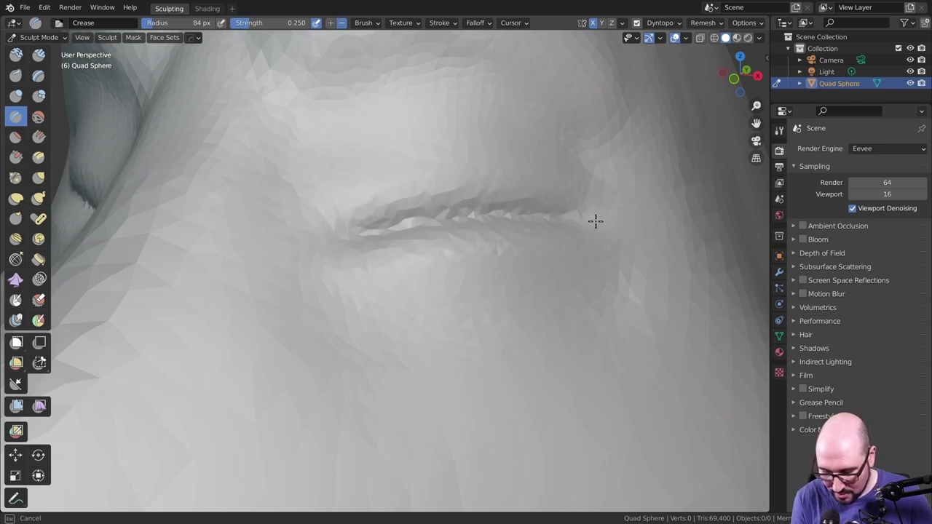
# Step: Undo the jagged crease strokes over the eye and orbit to view the eye from the side
pyautogui.moveTo(547, 172)
pyautogui.keyDown('ctrl'); pyautogui.mouseDown(button='middle')
pyautogui.moveTo(552, 272)
pyautogui.moveTo(528, 314)
pyautogui.moveTo(584, 321)
pyautogui.moveTo(521, 285)
pyautogui.moveTo(431, 327)
pyautogui.moveTo(497, 321)
pyautogui.mouseUp(button='middle'); pyautogui.keyUp('ctrl')
pyautogui.moveTo(497, 318); pyautogui.dragTo(451, 302, button='middle')
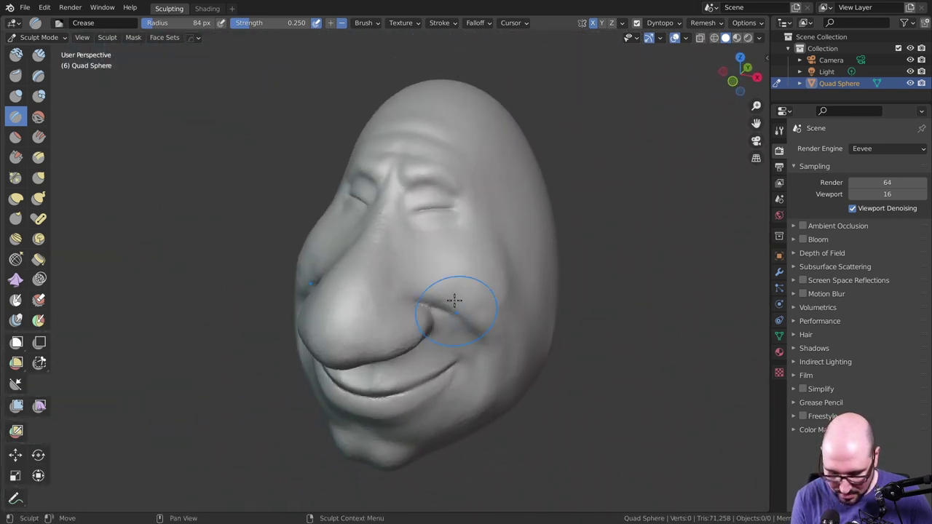
pyautogui.scroll(4, 452, 302)
pyautogui.scroll(3, 443, 183)
pyautogui.scroll(2, 458, 225)
pyautogui.hotkey('ctrl', 'z')
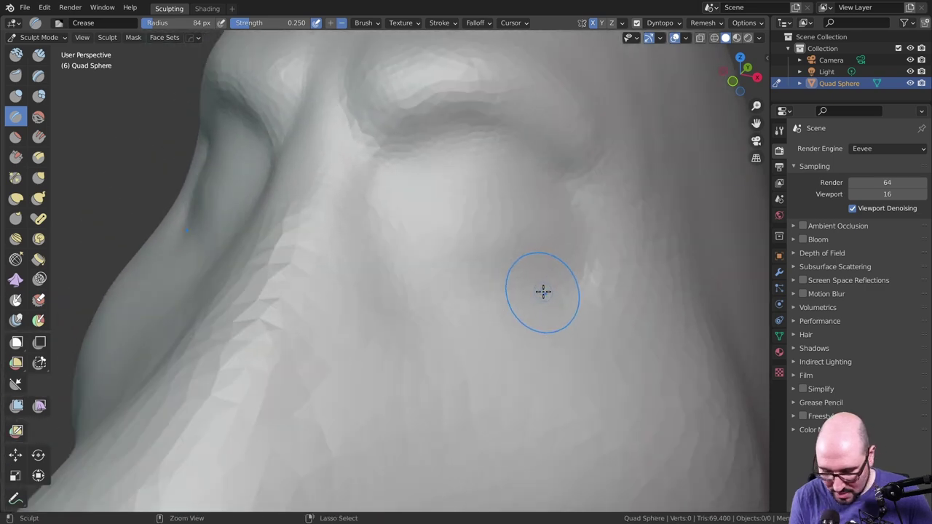
pyautogui.keyDown('shift'); pyautogui.moveTo(497, 270); pyautogui.dragTo(518, 260, button='middle'); pyautogui.keyUp('shift')
pyautogui.scroll(-3, 535, 226)
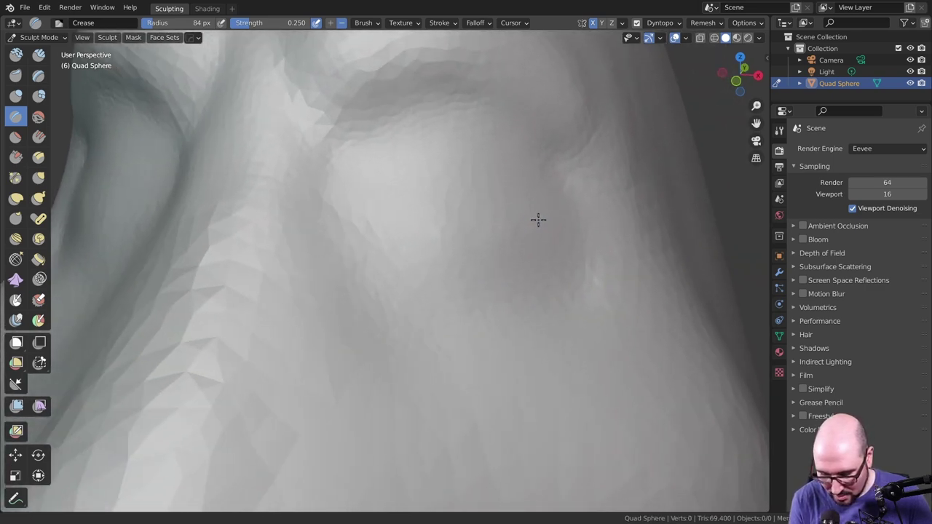
pyautogui.moveTo(536, 219); pyautogui.dragTo(416, 214, button='middle')
pyautogui.scroll(3, 499, 170)
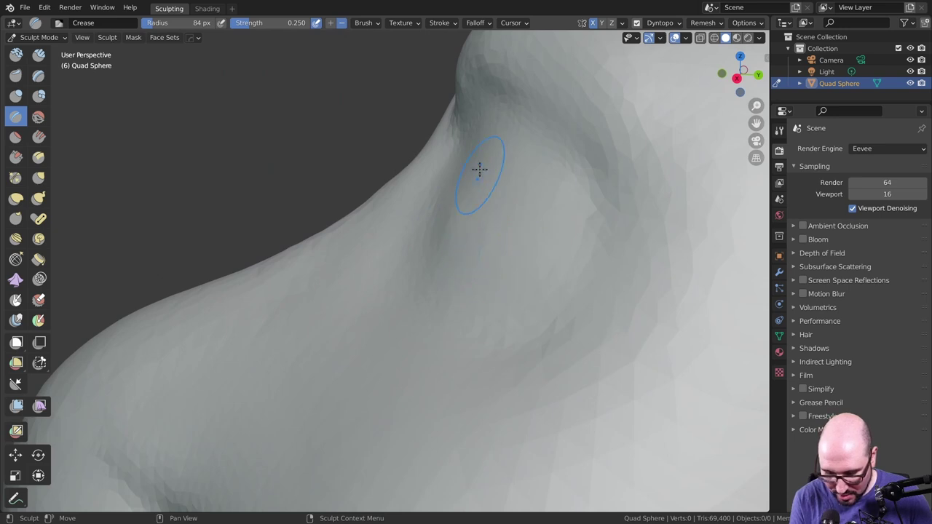
# Step: Puff out the eyelid beside the nose into a rounded bulge with a 257 px Inflate brush
pyautogui.click(39, 57)
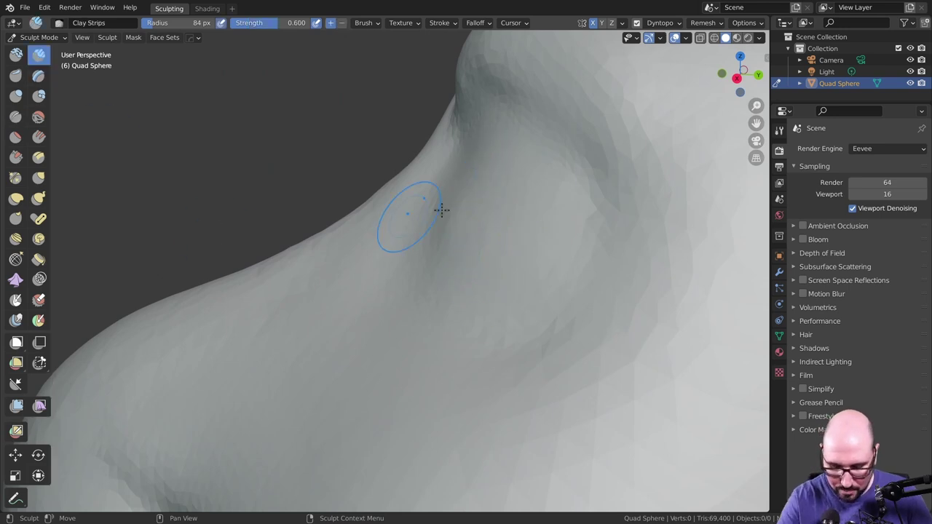
pyautogui.moveTo(441, 209); pyautogui.dragTo(541, 249, button='middle')
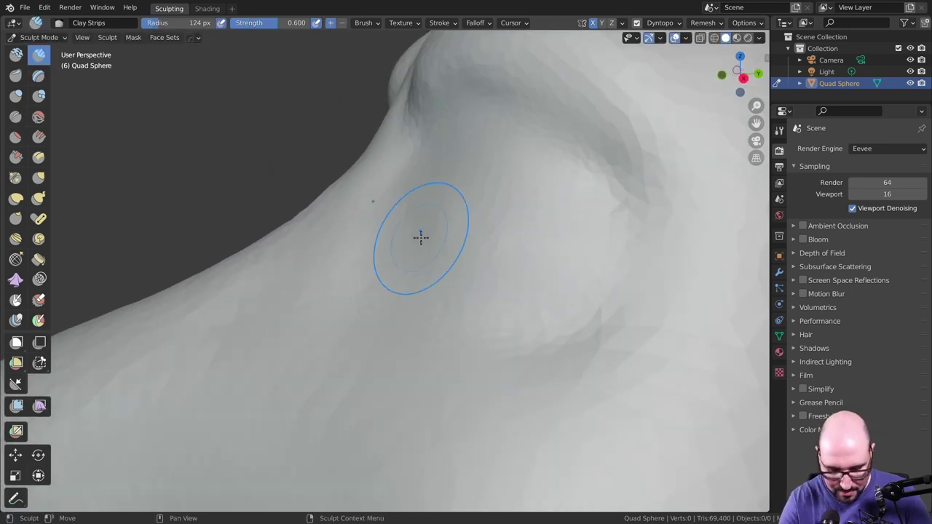
pyautogui.click(16, 95)
pyautogui.press('f')
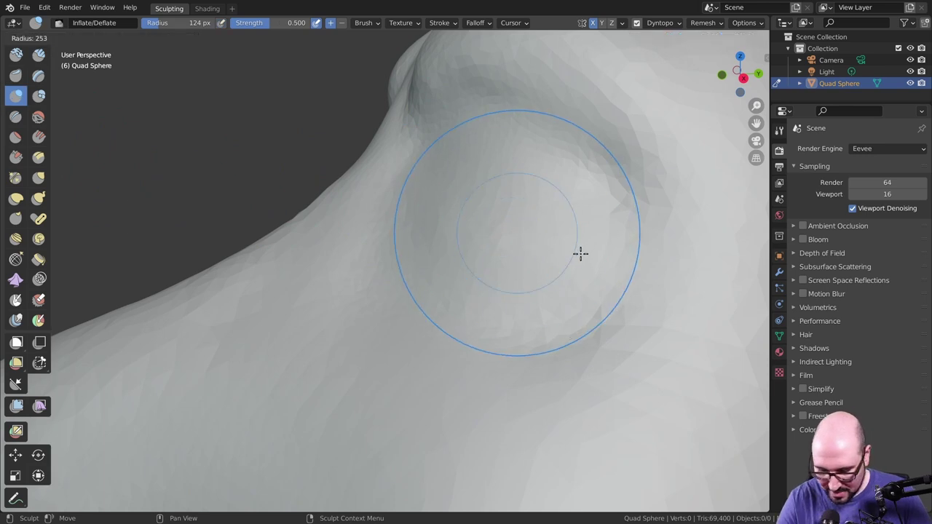
pyautogui.click(480, 204)
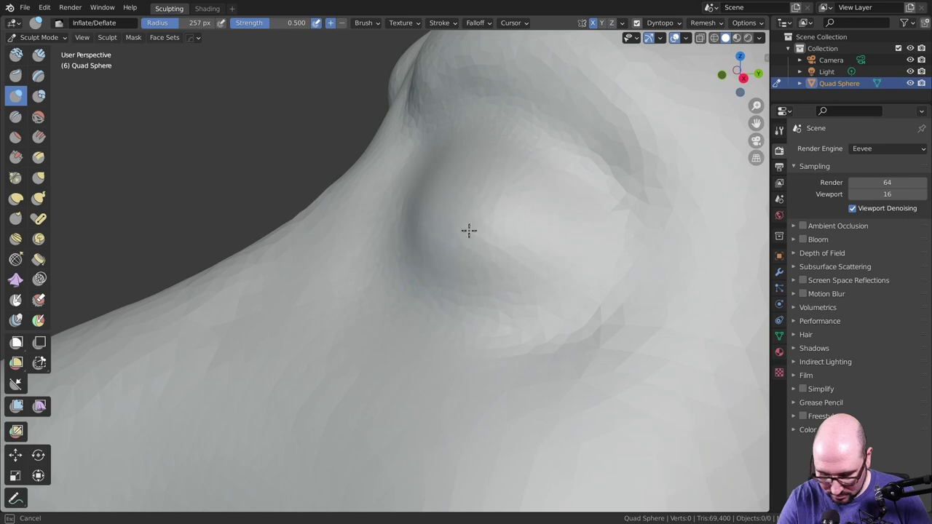
pyautogui.moveTo(569, 264); pyautogui.dragTo(645, 254, button='middle')
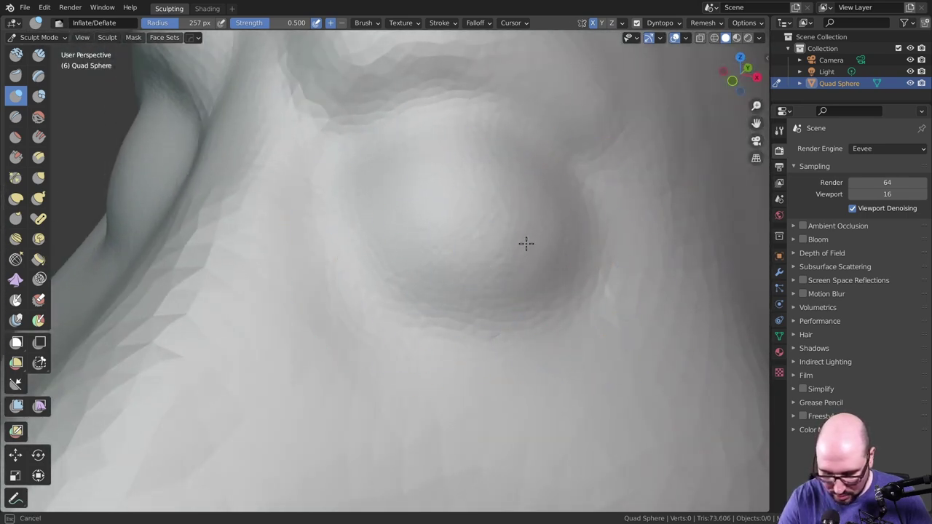
pyautogui.moveTo(525, 243)
pyautogui.mouseDown(button='middle')
pyautogui.moveTo(609, 322)
pyautogui.moveTo(541, 251)
pyautogui.moveTo(291, 189)
pyautogui.mouseUp(button='middle')
pyautogui.hotkey('shift', 'c')
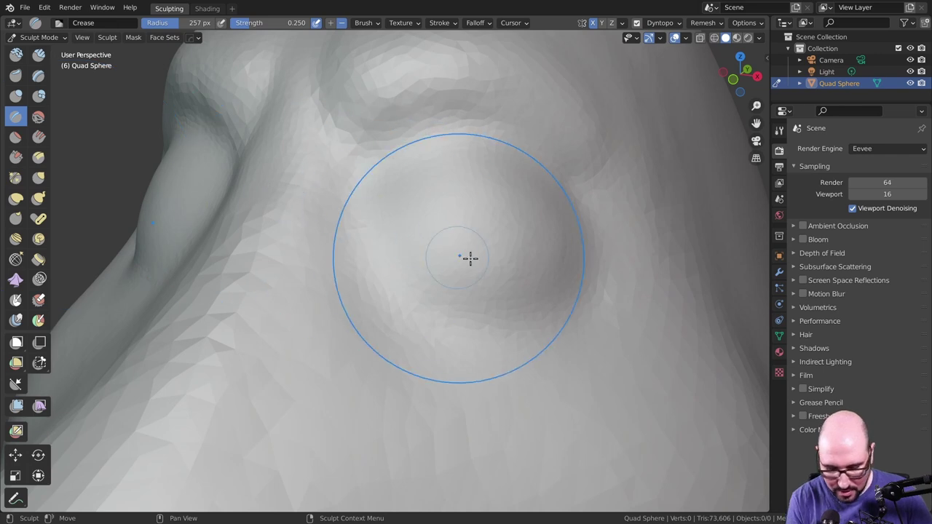
# Step: Set the Crease brush to 56 px and strength 1.0, testing and undoing eyelid crease strokes
pyautogui.click(401, 272)
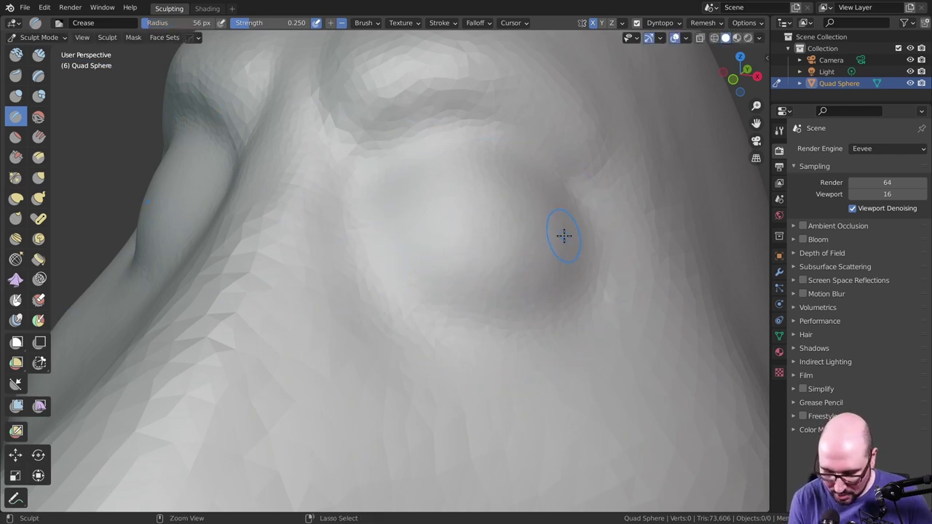
pyautogui.moveTo(569, 235); pyautogui.dragTo(454, 225)
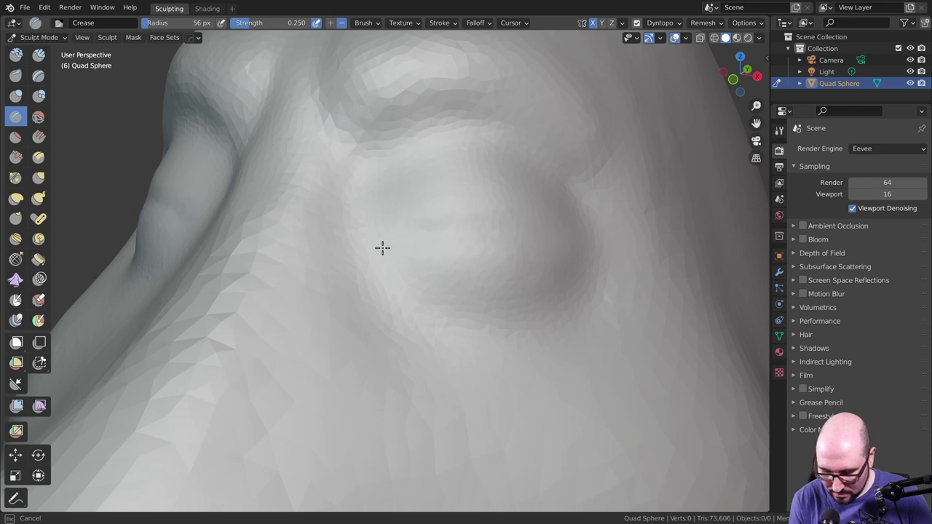
pyautogui.moveTo(576, 241); pyautogui.dragTo(545, 241)
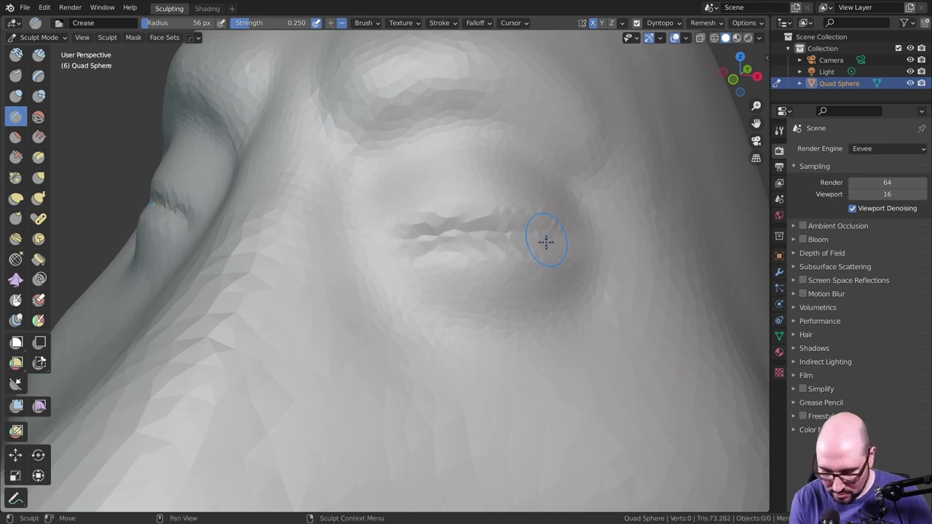
pyautogui.hotkey('ctrl', 'z')
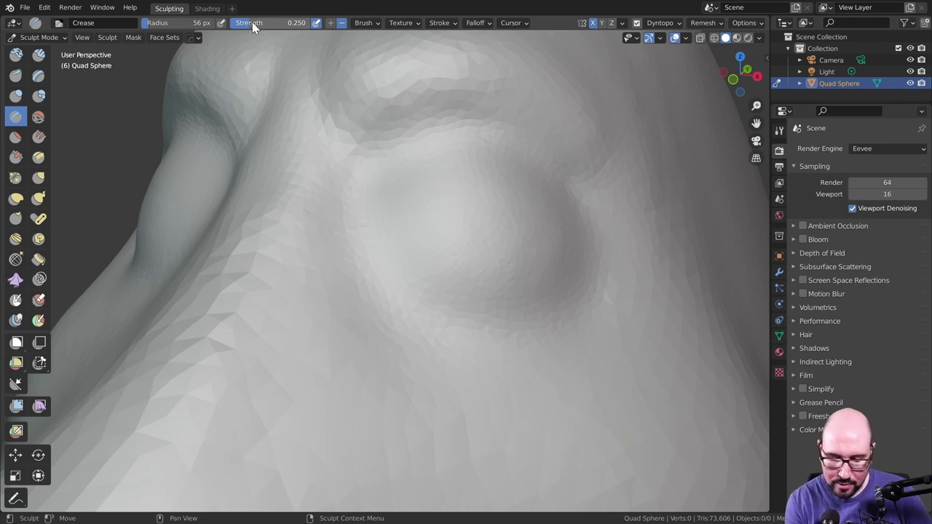
pyautogui.moveTo(249, 22)
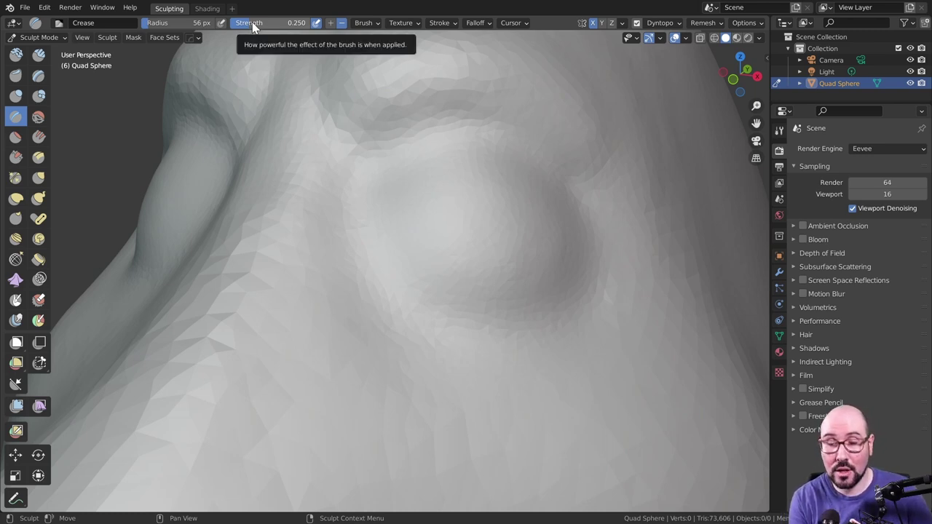
pyautogui.moveTo(252, 27); pyautogui.dragTo(264, 27)
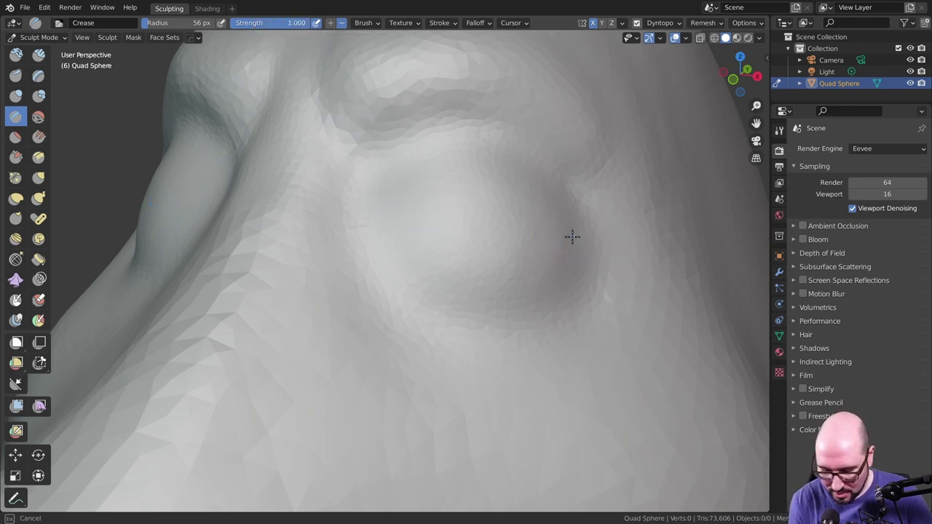
pyautogui.moveTo(572, 236); pyautogui.dragTo(406, 228)
pyautogui.hotkey('ctrl', 'z')
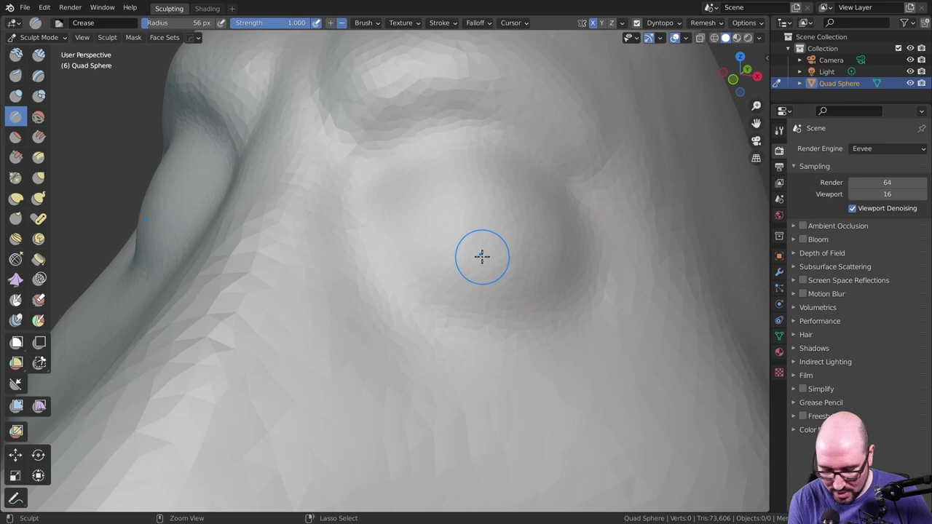
# Step: Retry the eyelid crease at 133 px, then carve a thin line at 16 px radius
pyautogui.press('f')
pyautogui.click(514, 264)
pyautogui.moveTo(568, 232)
pyautogui.mouseDown()
pyautogui.moveTo(485, 220)
pyautogui.moveTo(391, 243)
pyautogui.mouseUp()
pyautogui.hotkey('ctrl', 'z')
pyautogui.press('f')
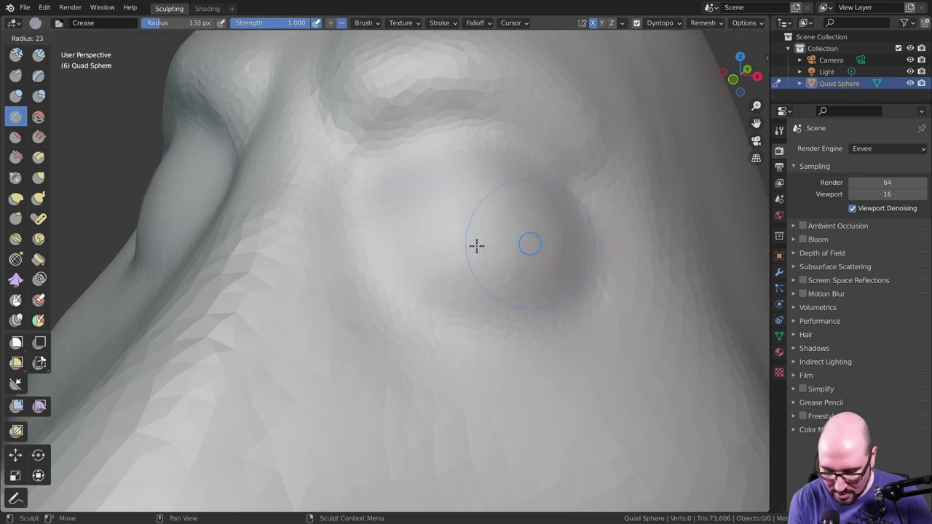
pyautogui.click(473, 248)
pyautogui.moveTo(386, 237); pyautogui.dragTo(499, 222)
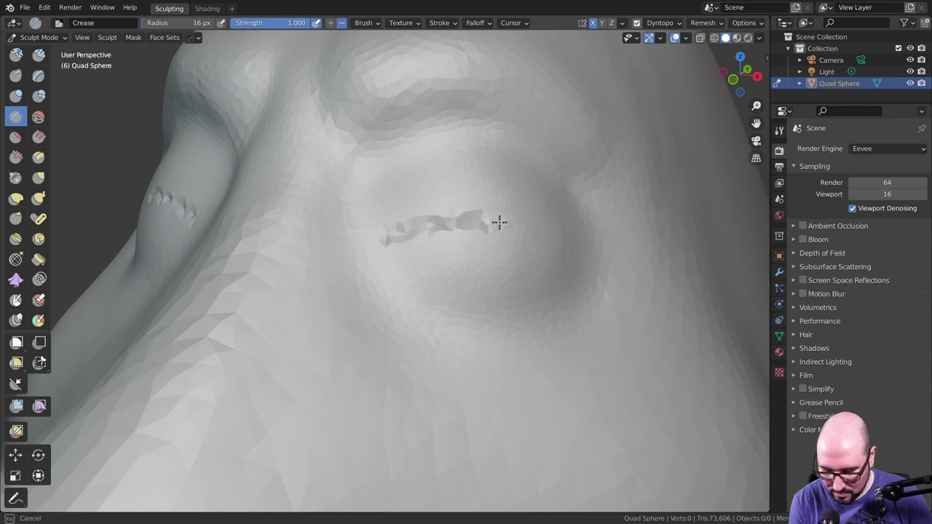
# Step: Zoom in and carve the final curved eyelid crease with a 72 px brush
pyautogui.moveTo(580, 244); pyautogui.dragTo(520, 255)
pyautogui.moveTo(520, 255)
pyautogui.keyDown('ctrl'); pyautogui.mouseDown(button='middle')
pyautogui.moveTo(512, 208)
pyautogui.moveTo(483, 229)
pyautogui.moveTo(527, 228)
pyautogui.mouseUp(button='middle'); pyautogui.keyUp('ctrl')
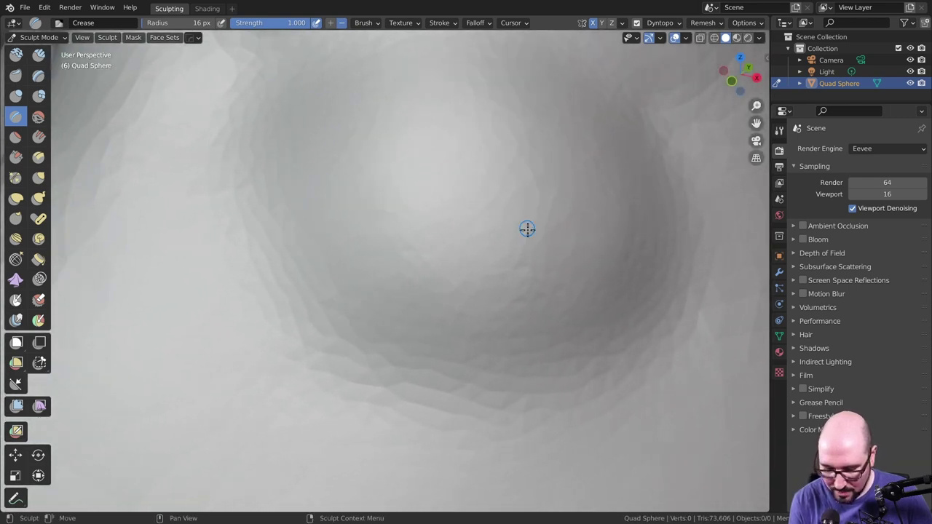
pyautogui.moveTo(251, 206)
pyautogui.mouseDown()
pyautogui.moveTo(320, 178)
pyautogui.moveTo(631, 221)
pyautogui.mouseUp()
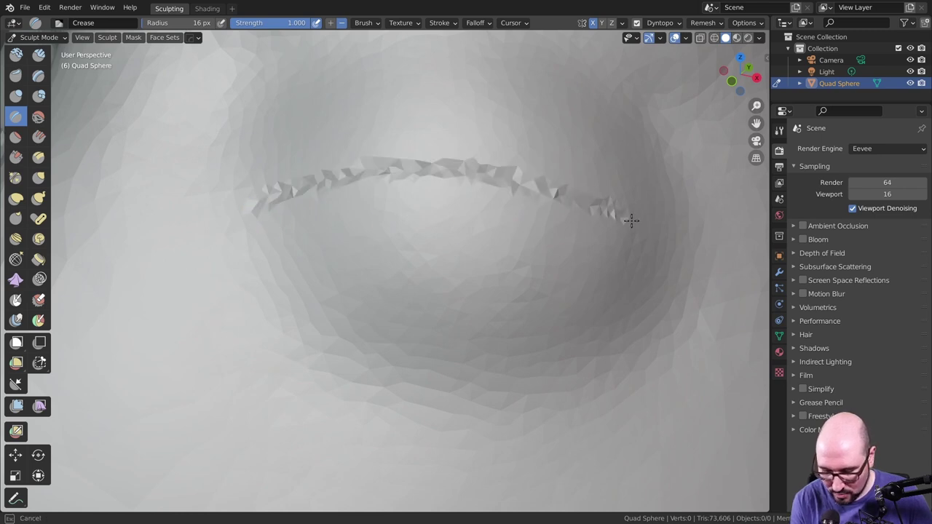
pyautogui.hotkey('ctrl', 'z')
pyautogui.press('f')
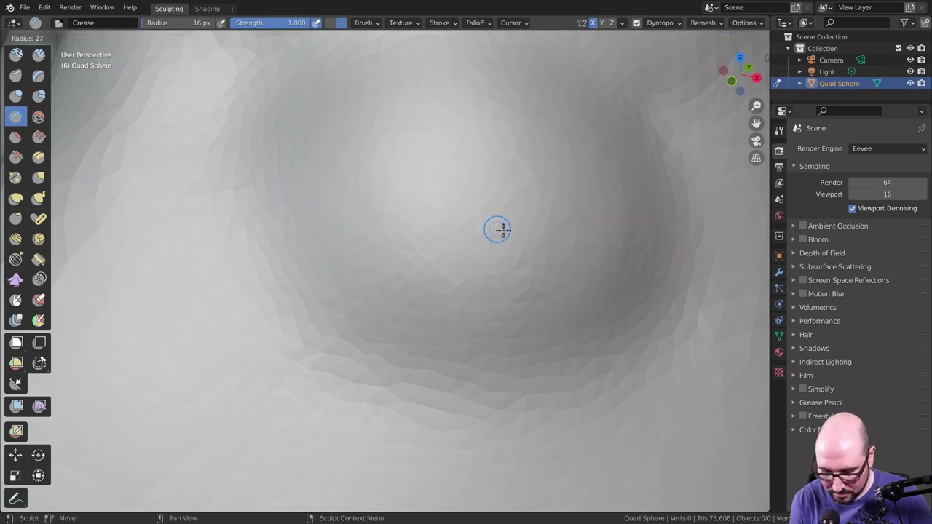
pyautogui.click(523, 235)
pyautogui.moveTo(246, 202)
pyautogui.mouseDown()
pyautogui.moveTo(353, 173)
pyautogui.moveTo(595, 199)
pyautogui.moveTo(670, 237)
pyautogui.moveTo(645, 225)
pyautogui.moveTo(324, 187)
pyautogui.mouseUp()
pyautogui.scroll(-2, 449, 214)
pyautogui.scroll(-3, 445, 289)
# Step: Turn off Dynamic Topology and select the Pinch/Magnify brush
pyautogui.scroll(-3, 437, 322)
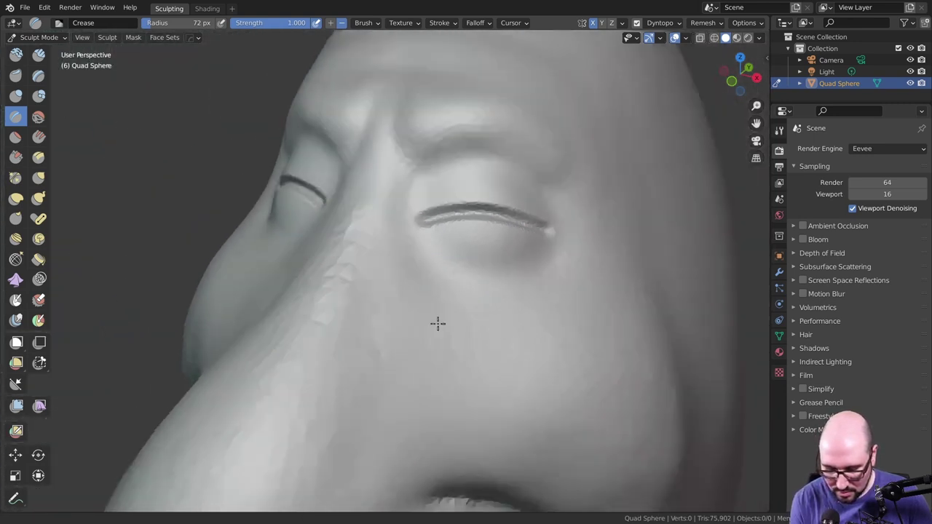
pyautogui.scroll(-1, 486, 294)
pyautogui.moveTo(487, 293)
pyautogui.mouseDown(button='middle')
pyautogui.moveTo(474, 298)
pyautogui.moveTo(491, 264)
pyautogui.mouseUp(button='middle')
pyautogui.scroll(3, 492, 264)
pyautogui.scroll(2, 483, 191)
pyautogui.scroll(1, 447, 247)
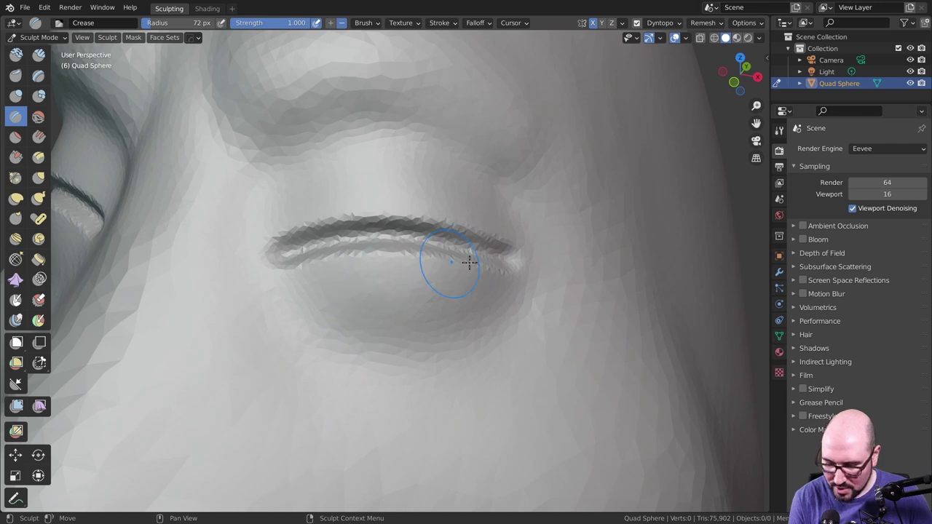
pyautogui.click(637, 23)
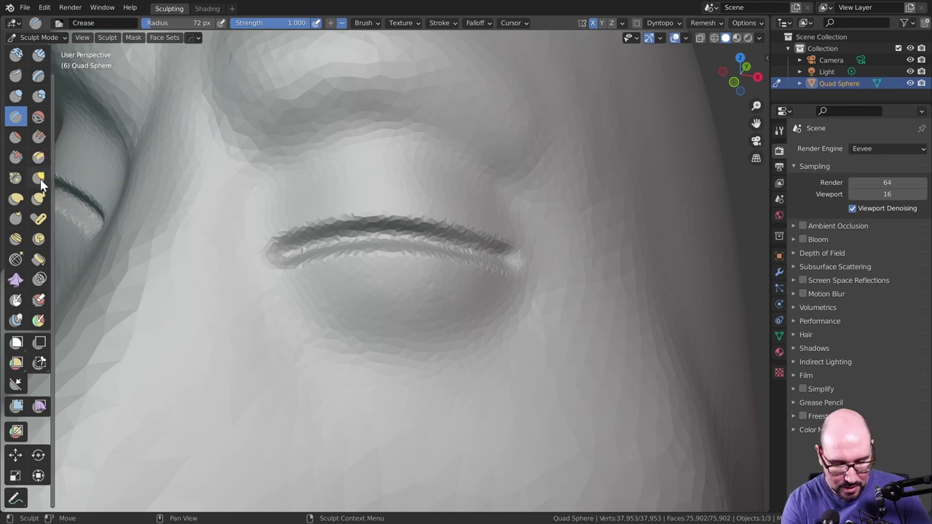
pyautogui.click(16, 177)
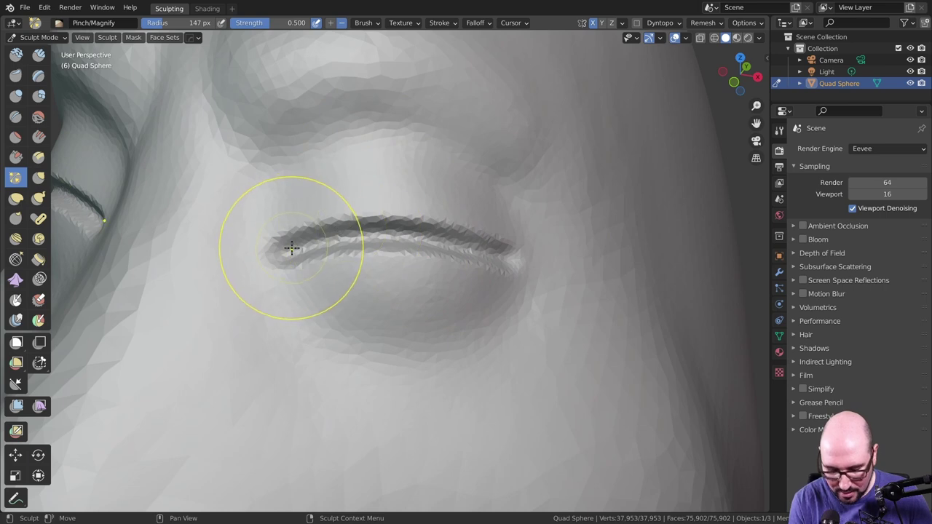
# Step: Pinch along the eyelid crease, sharpening both its left and right ends
pyautogui.moveTo(291, 248); pyautogui.dragTo(289, 251)
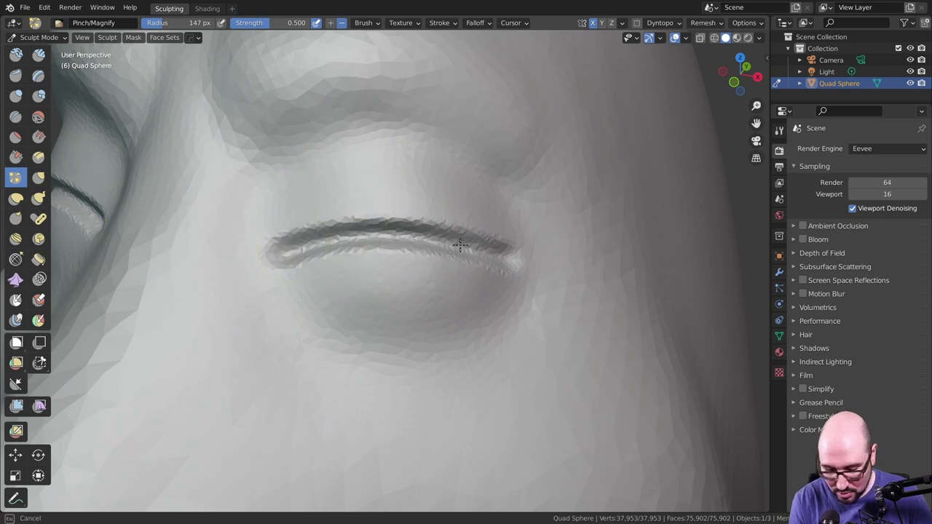
pyautogui.moveTo(443, 248); pyautogui.dragTo(286, 258)
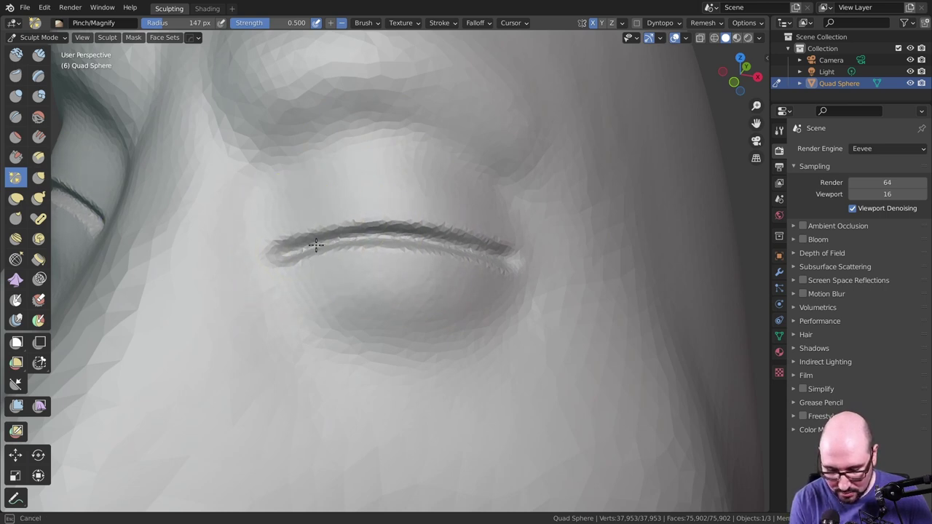
pyautogui.moveTo(414, 239); pyautogui.dragTo(491, 255)
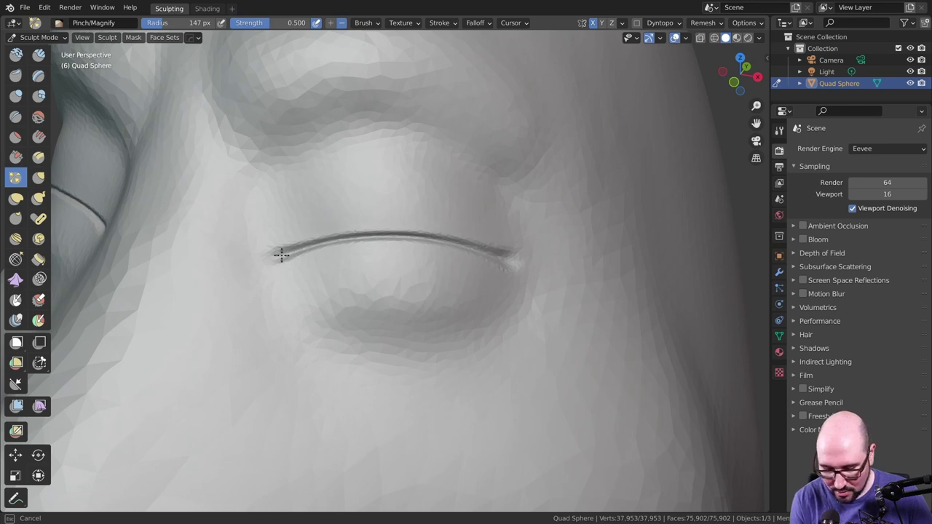
pyautogui.moveTo(431, 238)
pyautogui.mouseDown()
pyautogui.moveTo(492, 254)
pyautogui.moveTo(423, 243)
pyautogui.mouseUp()
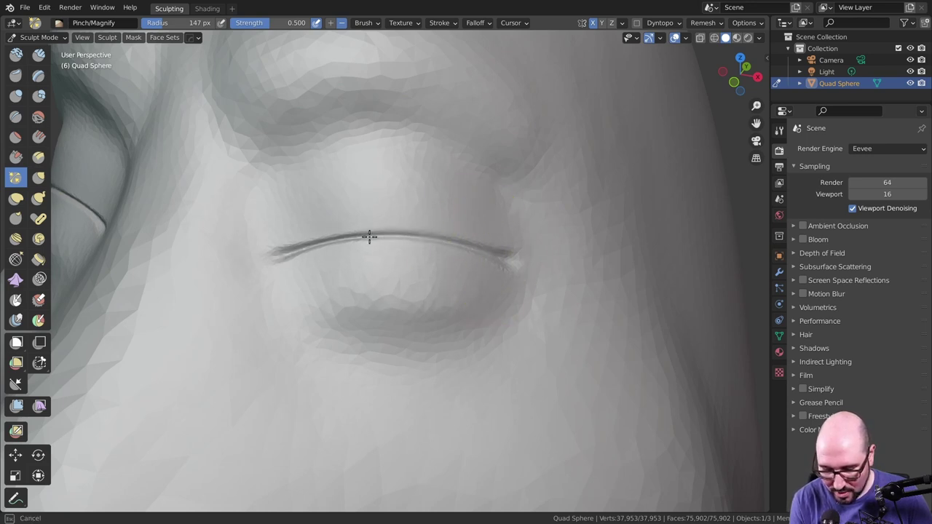
pyautogui.moveTo(289, 253)
pyautogui.mouseDown()
pyautogui.moveTo(277, 260)
pyautogui.moveTo(319, 243)
pyautogui.mouseUp()
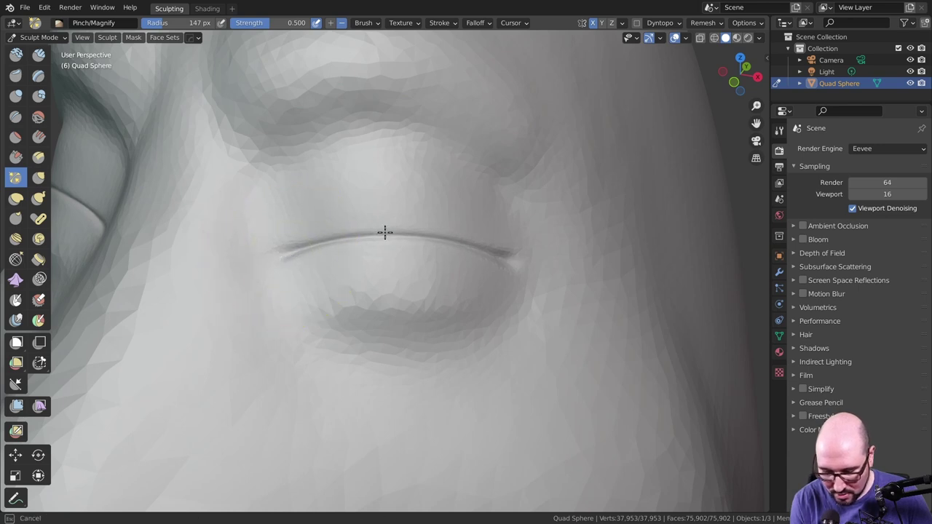
pyautogui.moveTo(386, 232)
pyautogui.mouseDown()
pyautogui.moveTo(293, 254)
pyautogui.moveTo(514, 260)
pyautogui.moveTo(488, 256)
pyautogui.mouseUp()
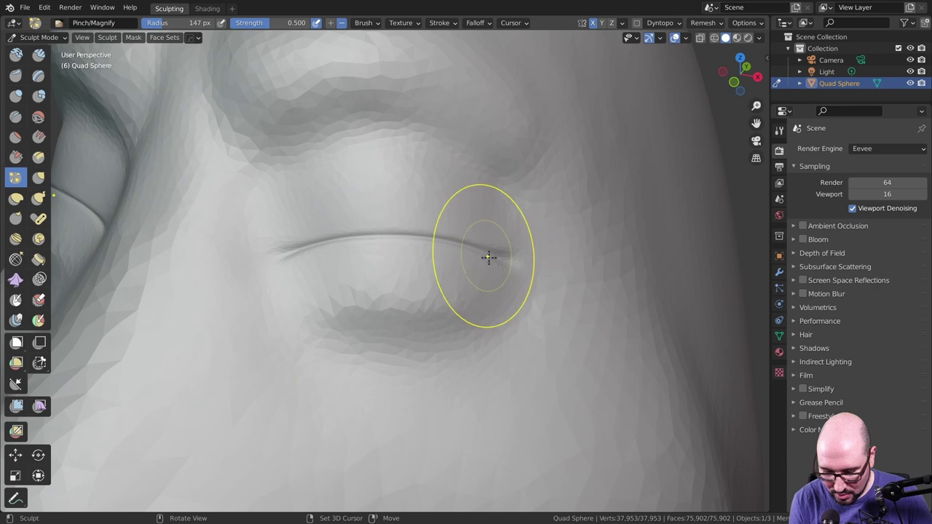
pyautogui.moveTo(371, 233); pyautogui.dragTo(392, 305, button='middle')
# Step: Zoom in on the lips and pinch along the mouth crease to sharpen it
pyautogui.scroll(-5, 391, 304)
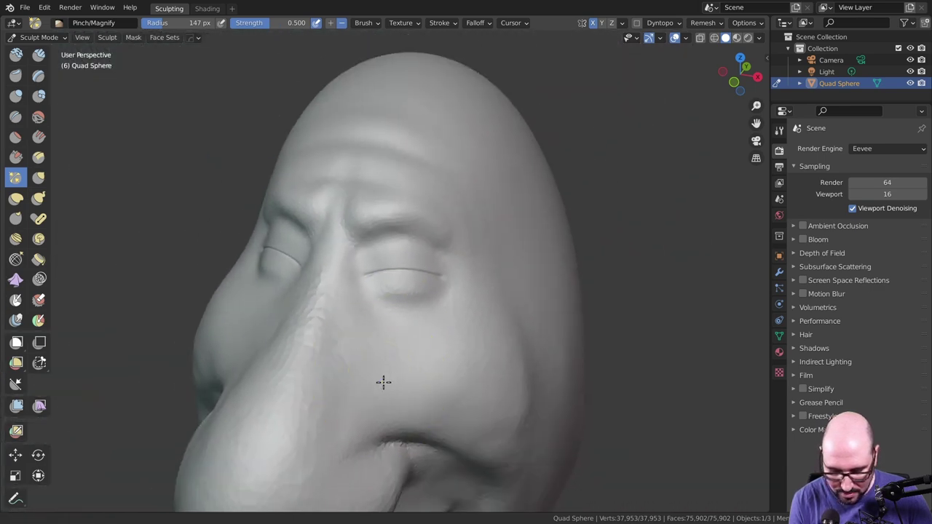
pyautogui.moveTo(383, 381)
pyautogui.mouseDown(button='middle')
pyautogui.moveTo(458, 218)
pyautogui.moveTo(393, 219)
pyautogui.moveTo(409, 351)
pyautogui.moveTo(474, 156)
pyautogui.mouseUp(button='middle')
pyautogui.scroll(5, 443, 229)
pyautogui.scroll(-5, 444, 229)
pyautogui.scroll(3, 474, 156)
pyautogui.scroll(2, 464, 260)
pyautogui.moveTo(463, 260)
pyautogui.keyDown('ctrl'); pyautogui.mouseDown(button='middle')
pyautogui.moveTo(423, 220)
pyautogui.moveTo(431, 208)
pyautogui.moveTo(418, 197)
pyautogui.moveTo(361, 194)
pyautogui.mouseUp(button='middle'); pyautogui.keyUp('ctrl')
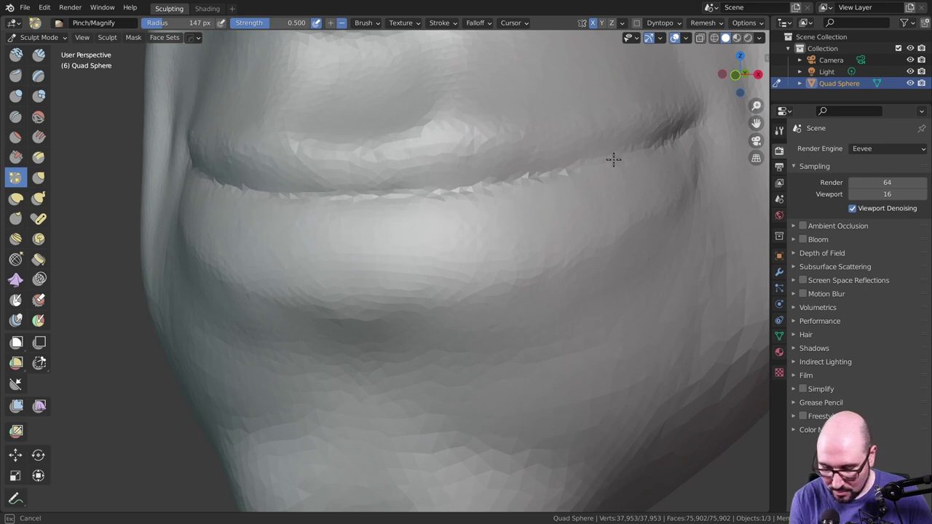
pyautogui.moveTo(461, 185); pyautogui.dragTo(389, 194)
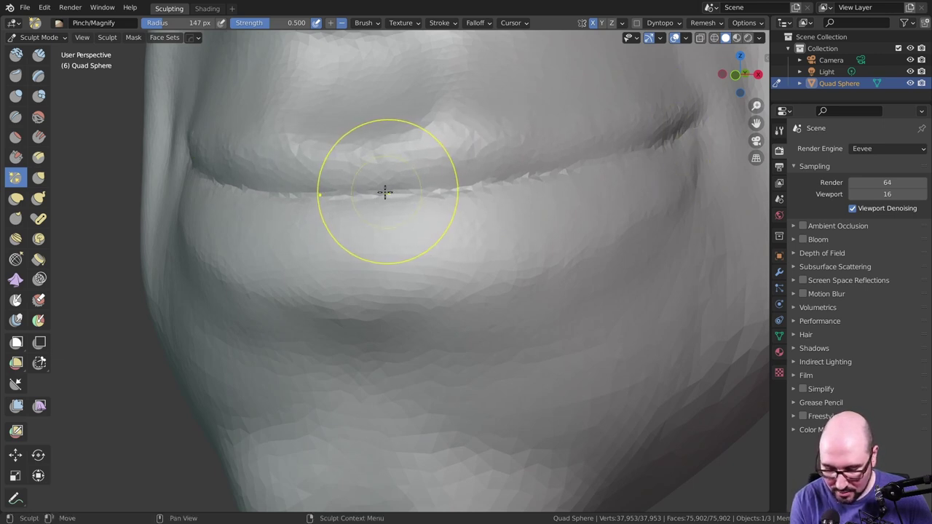
pyautogui.moveTo(676, 140); pyautogui.dragTo(661, 143)
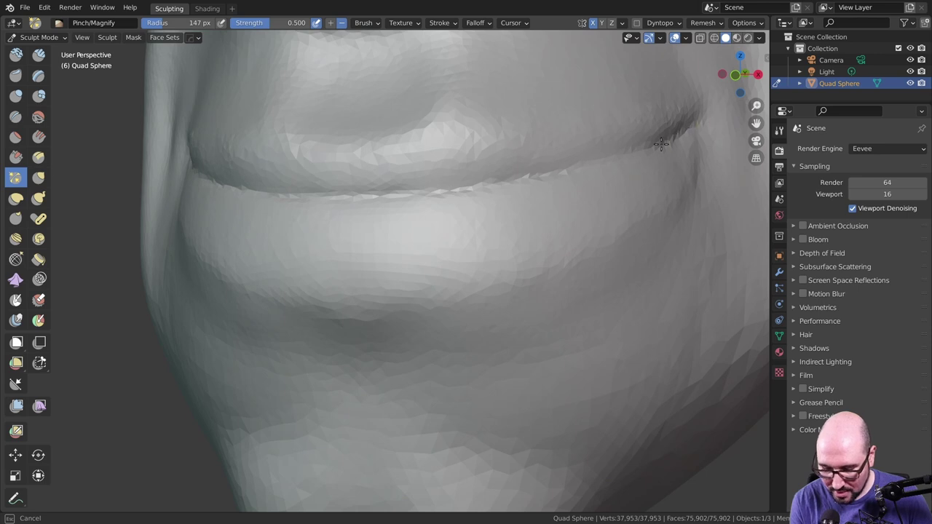
pyautogui.moveTo(370, 192); pyautogui.dragTo(462, 179)
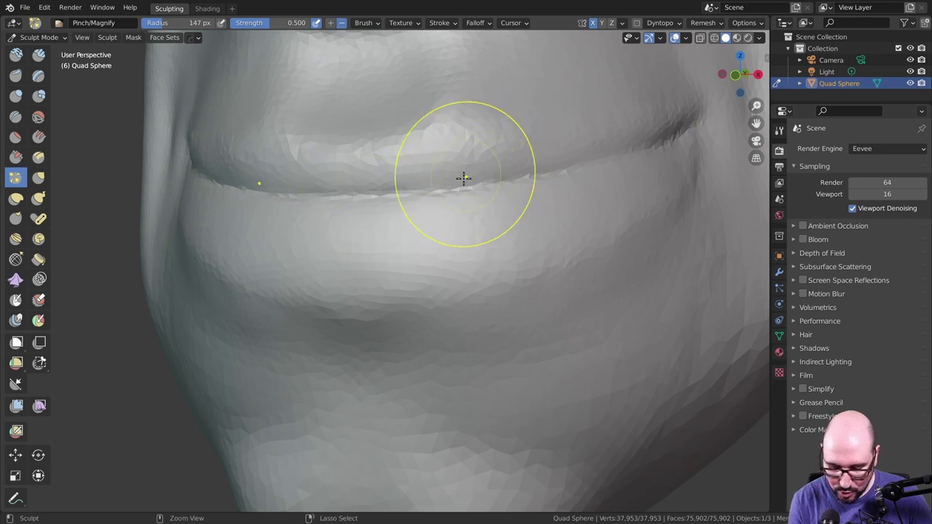
# Step: Pinch the full smiling mouth line from a three-quarter view and make Clay Strips active
pyautogui.scroll(-5, 424, 297)
pyautogui.moveTo(424, 297)
pyautogui.mouseDown(button='middle')
pyautogui.moveTo(424, 266)
pyautogui.moveTo(439, 270)
pyautogui.mouseUp(button='middle')
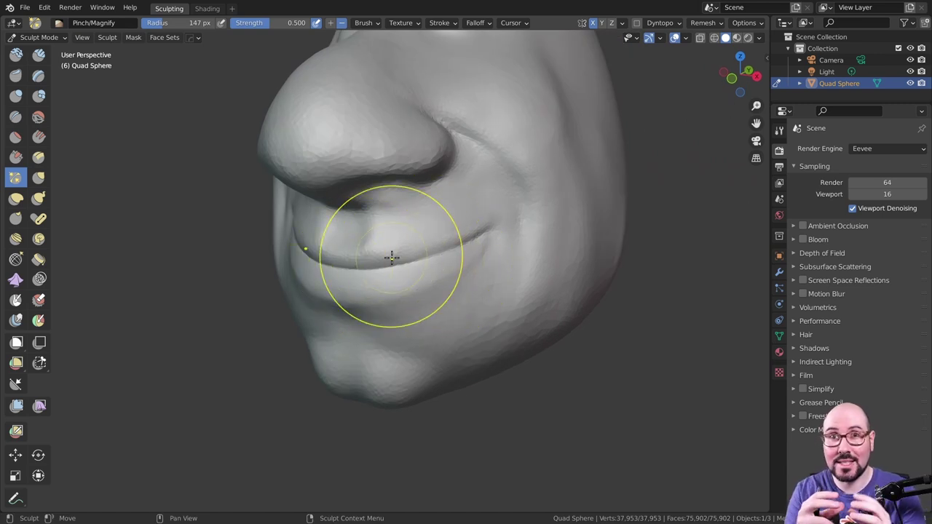
pyautogui.moveTo(392, 256); pyautogui.dragTo(498, 254)
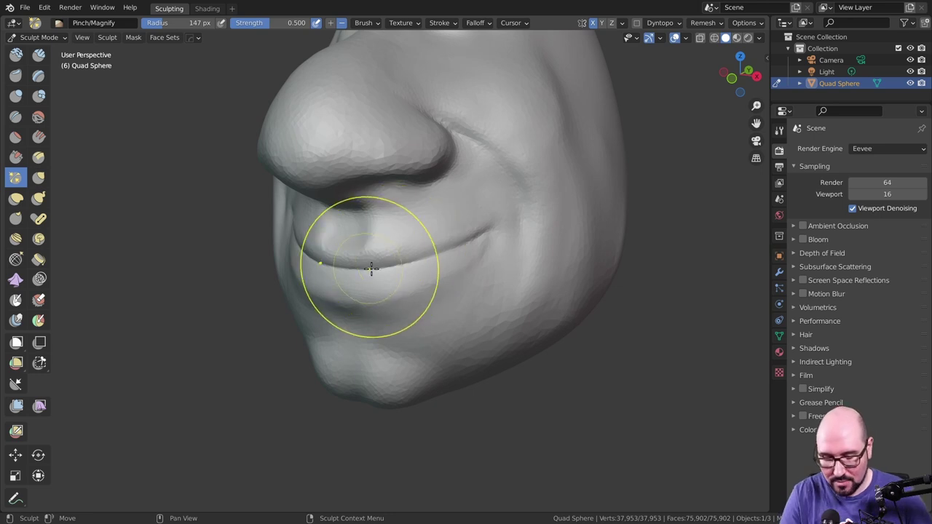
pyautogui.moveTo(498, 254); pyautogui.dragTo(469, 265, button='middle')
pyautogui.scroll(3, 360, 235)
pyautogui.scroll(3, 374, 200)
pyautogui.moveTo(374, 199); pyautogui.dragTo(402, 209, button='middle')
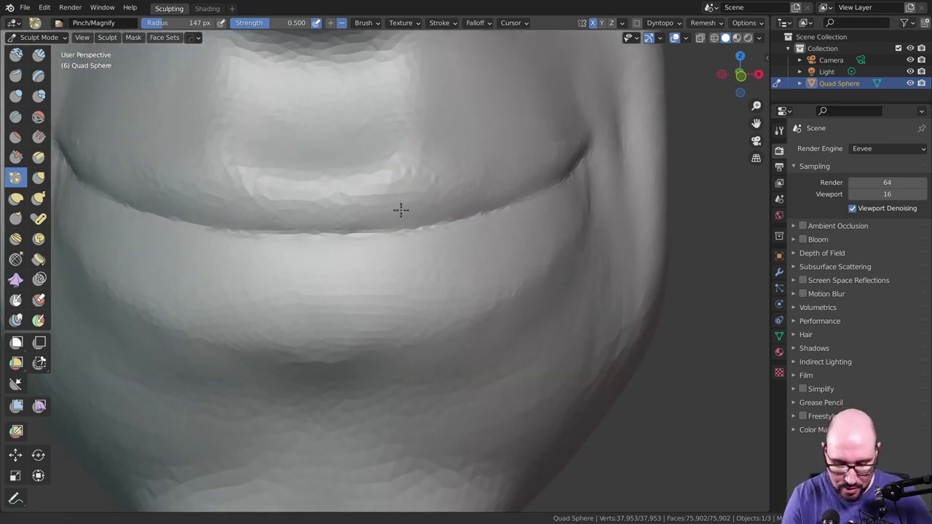
pyautogui.click(38, 54)
# Step: Shrink the Clay Strips brush to 49 px and build up clay along the lip line
pyautogui.press('f')
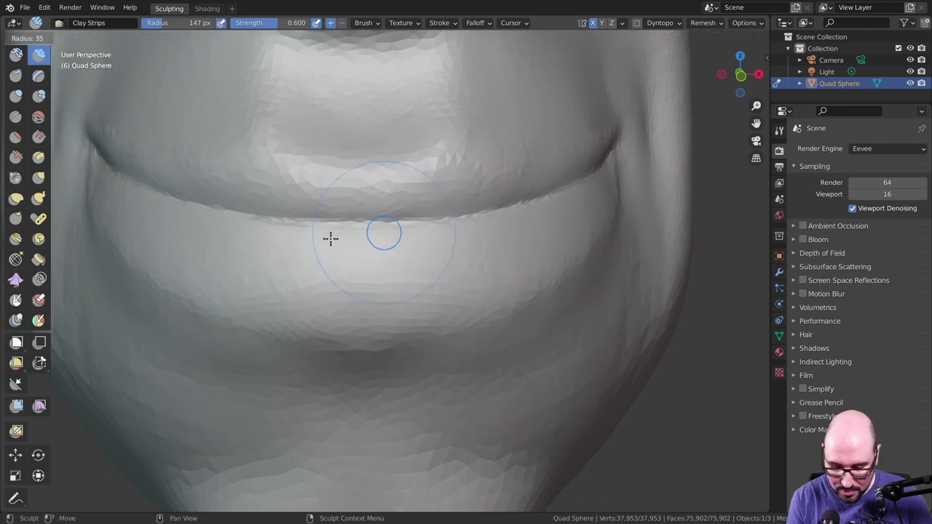
pyautogui.click(331, 236)
pyautogui.scroll(2, 368, 240)
pyautogui.moveTo(383, 206); pyautogui.dragTo(305, 191, button='middle')
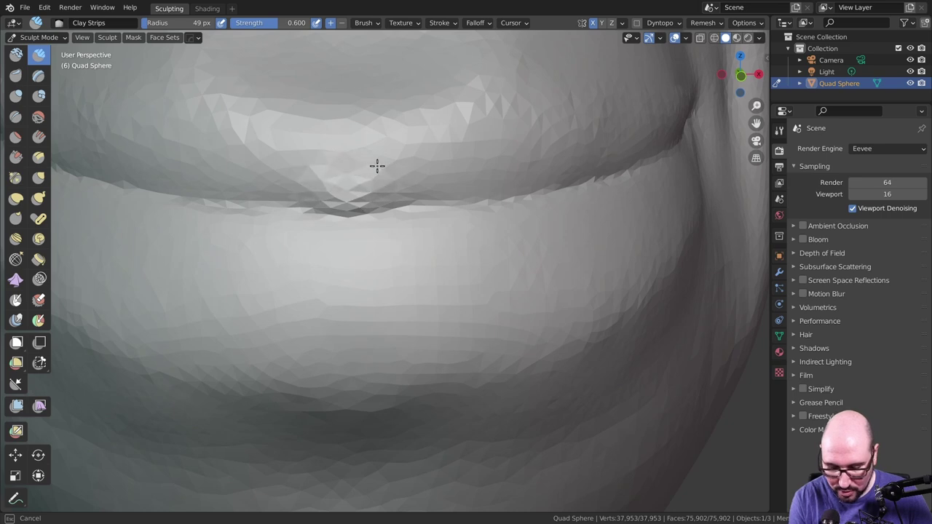
pyautogui.moveTo(324, 190); pyautogui.dragTo(320, 203)
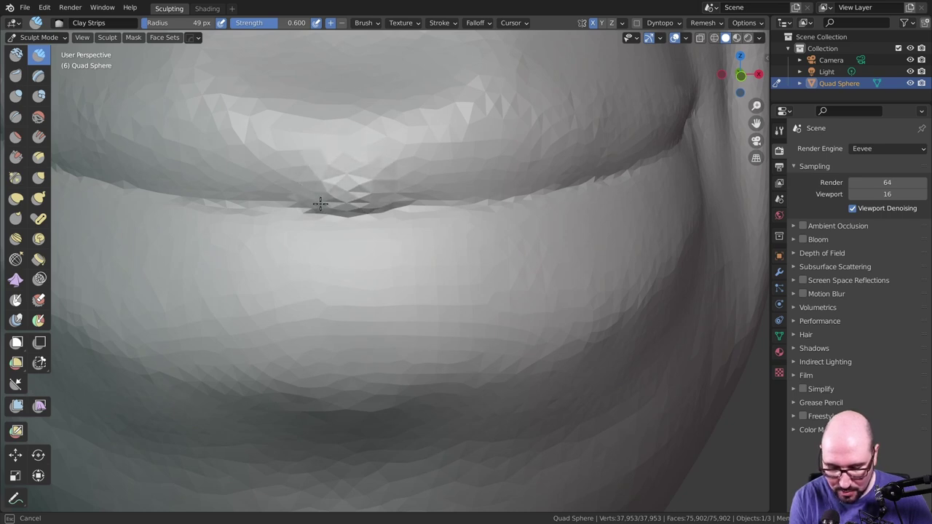
# Step: Enlarge the brush to 150 px and reshape the lip crease with clay strokes
pyautogui.press('f')
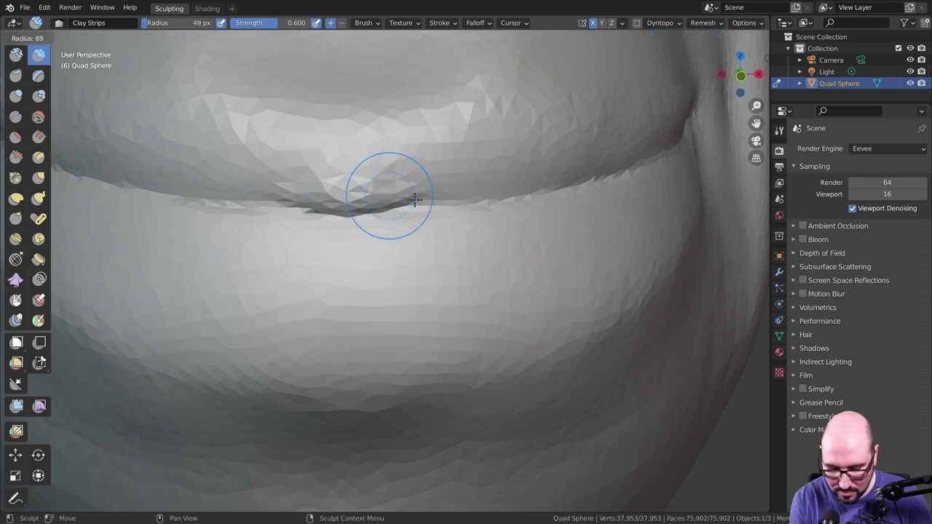
pyautogui.click(400, 169)
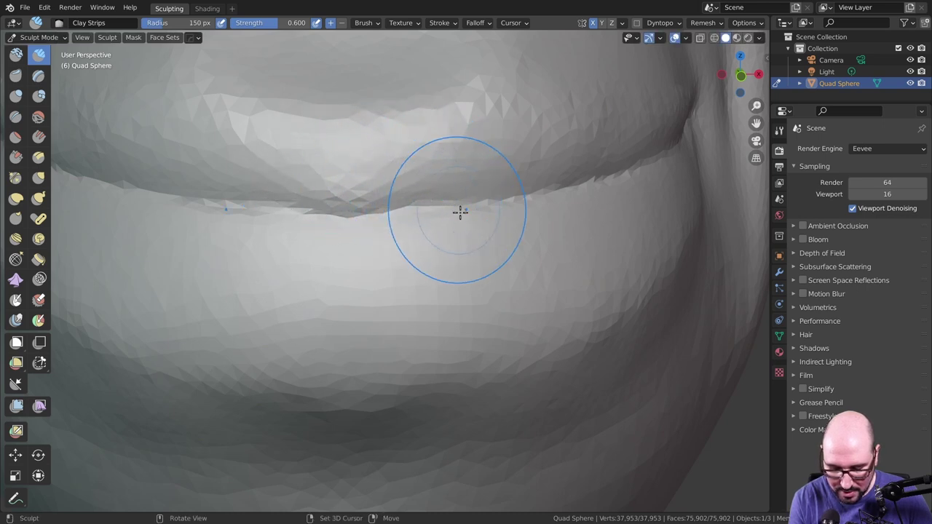
pyautogui.moveTo(459, 210)
pyautogui.mouseDown(button='middle')
pyautogui.moveTo(408, 210)
pyautogui.moveTo(391, 150)
pyautogui.mouseUp(button='middle')
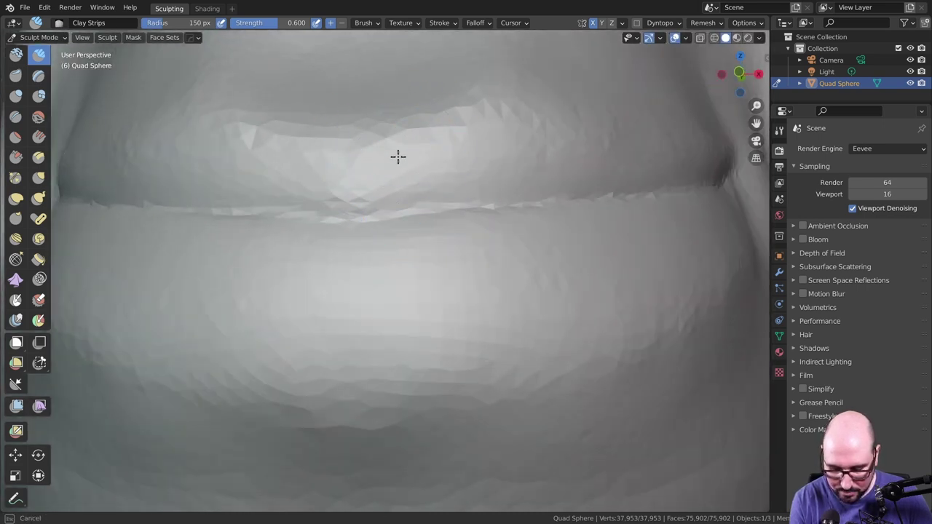
pyautogui.moveTo(334, 205); pyautogui.dragTo(383, 201)
pyautogui.moveTo(459, 164)
pyautogui.mouseDown()
pyautogui.moveTo(444, 155)
pyautogui.moveTo(485, 163)
pyautogui.mouseUp()
pyautogui.moveTo(485, 162)
pyautogui.mouseDown(button='middle')
pyautogui.moveTo(451, 208)
pyautogui.moveTo(422, 292)
pyautogui.moveTo(493, 235)
pyautogui.mouseUp(button='middle')
# Step: Build up and reshape the upper lip from above, then orbit out to the whole head
pyautogui.scroll(3, 462, 189)
pyautogui.scroll(3, 462, 149)
pyautogui.scroll(-1, 462, 149)
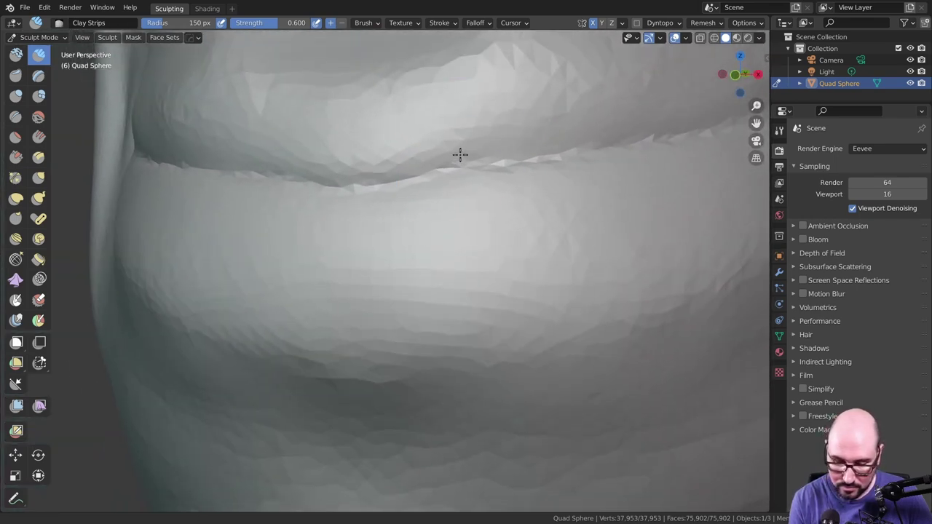
pyautogui.moveTo(460, 154); pyautogui.dragTo(459, 210, button='middle')
pyautogui.moveTo(387, 142)
pyautogui.mouseDown()
pyautogui.moveTo(424, 166)
pyautogui.moveTo(427, 156)
pyautogui.mouseUp()
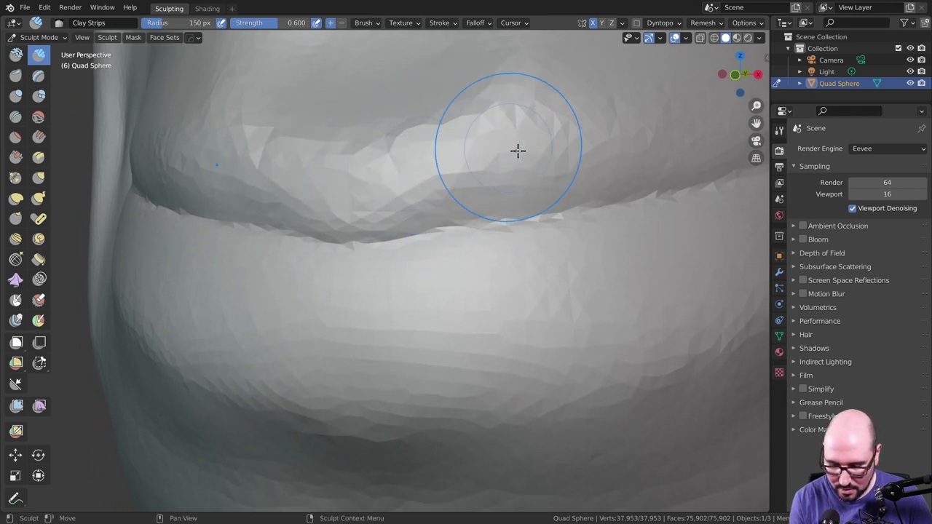
pyautogui.moveTo(517, 150); pyautogui.dragTo(475, 158)
pyautogui.scroll(-3, 476, 157)
pyautogui.moveTo(434, 197)
pyautogui.mouseDown(button='middle')
pyautogui.moveTo(443, 273)
pyautogui.moveTo(472, 252)
pyautogui.moveTo(426, 268)
pyautogui.moveTo(454, 255)
pyautogui.mouseUp(button='middle')
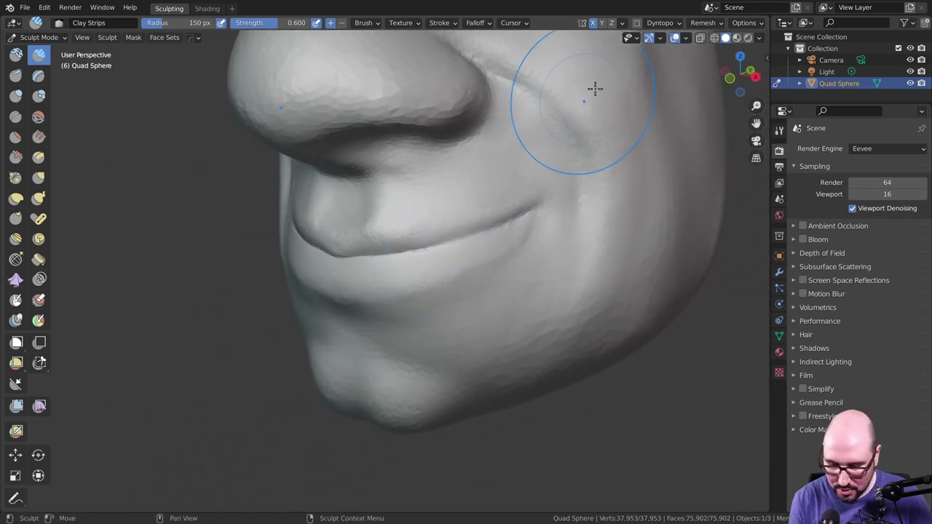
pyautogui.scroll(-5, 587, 71)
pyautogui.moveTo(587, 71)
pyautogui.mouseDown(button='middle')
pyautogui.moveTo(412, 260)
pyautogui.moveTo(381, 308)
pyautogui.moveTo(412, 298)
pyautogui.moveTo(400, 275)
pyautogui.moveTo(444, 295)
pyautogui.moveTo(427, 287)
pyautogui.mouseUp(button='middle')
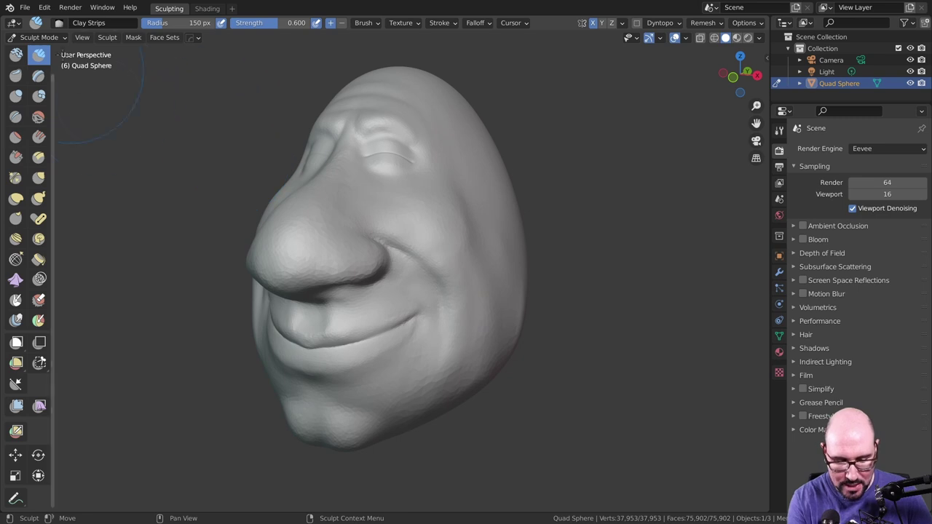
# Step: Return to Object Mode and apply Shade Smooth to the head
pyautogui.hotkey('ctrl', 'Tab')
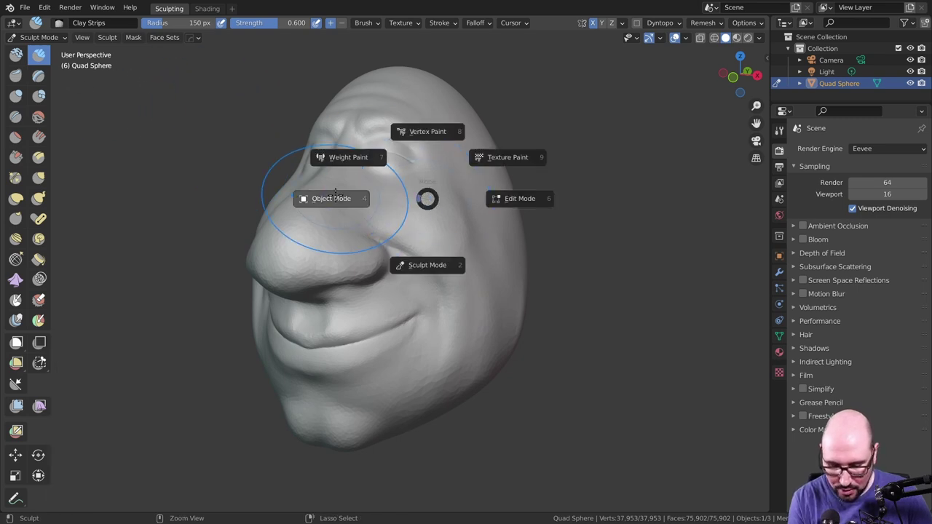
pyautogui.click(324, 212)
pyautogui.rightClick(456, 238)
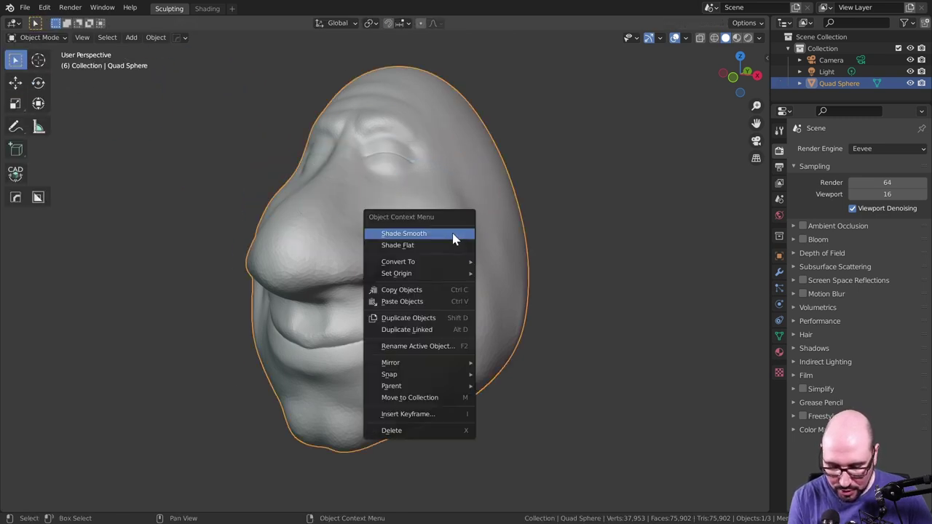
pyautogui.click(428, 234)
pyautogui.moveTo(481, 284)
pyautogui.mouseDown(button='middle')
pyautogui.moveTo(456, 295)
pyautogui.moveTo(516, 287)
pyautogui.mouseUp(button='middle')
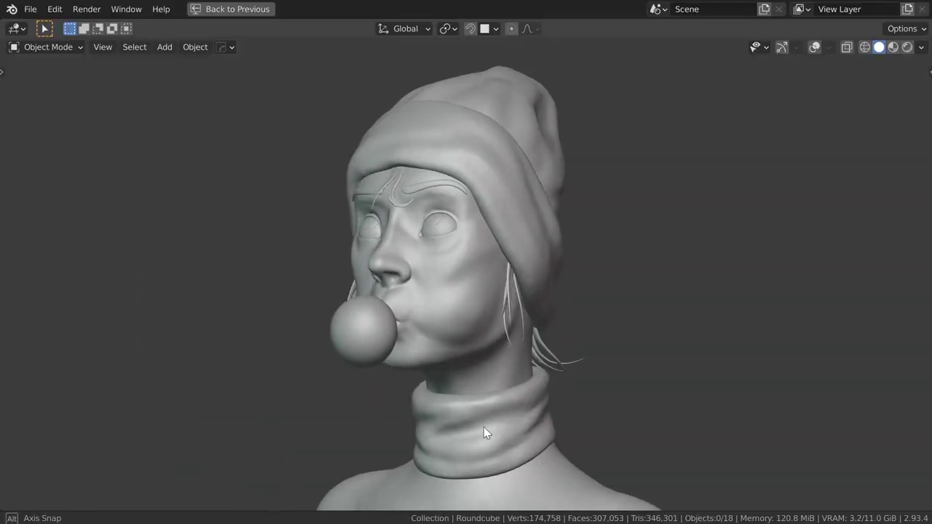
# Step: Show example sculpts: the horned head, a cloth sphere twisted into a swirl, and a demon head
pyautogui.moveTo(484, 427); pyautogui.dragTo(591, 432, button='middle')
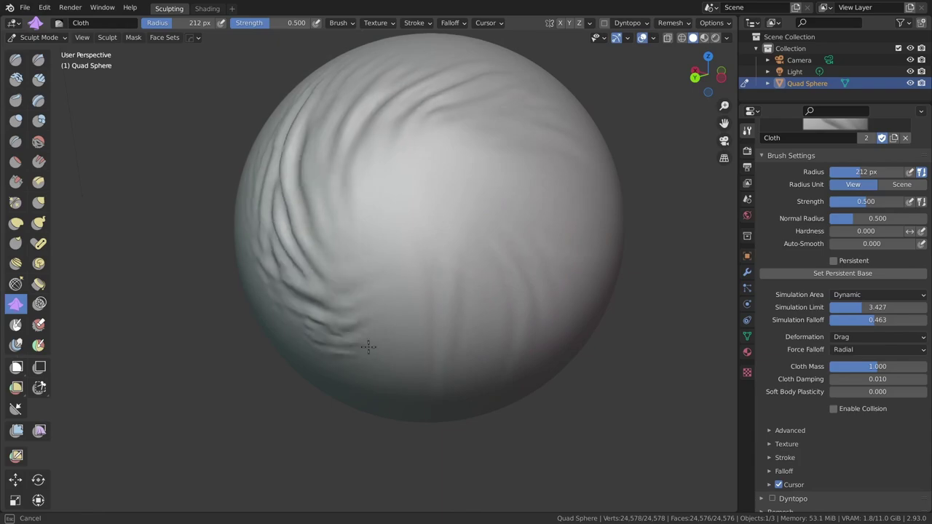
pyautogui.moveTo(368, 347)
pyautogui.mouseDown()
pyautogui.moveTo(578, 287)
pyautogui.moveTo(328, 163)
pyautogui.moveTo(437, 218)
pyautogui.moveTo(386, 124)
pyautogui.moveTo(522, 245)
pyautogui.mouseUp()
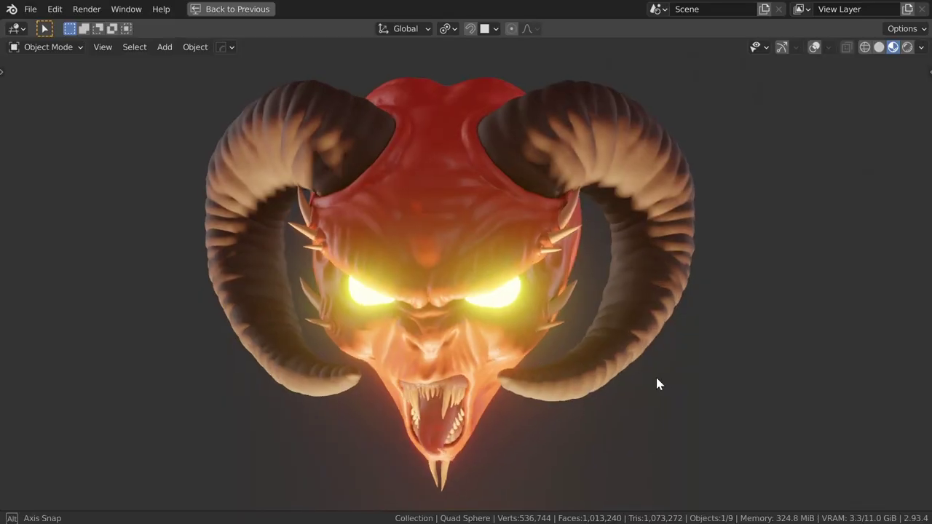
pyautogui.moveTo(657, 379)
pyautogui.mouseDown(button='middle')
pyautogui.moveTo(510, 368)
pyautogui.moveTo(2, 370)
pyautogui.moveTo(917, 356)
pyautogui.moveTo(4, 323)
pyautogui.moveTo(31, 316)
pyautogui.moveTo(114, 328)
pyautogui.mouseUp(button='middle')
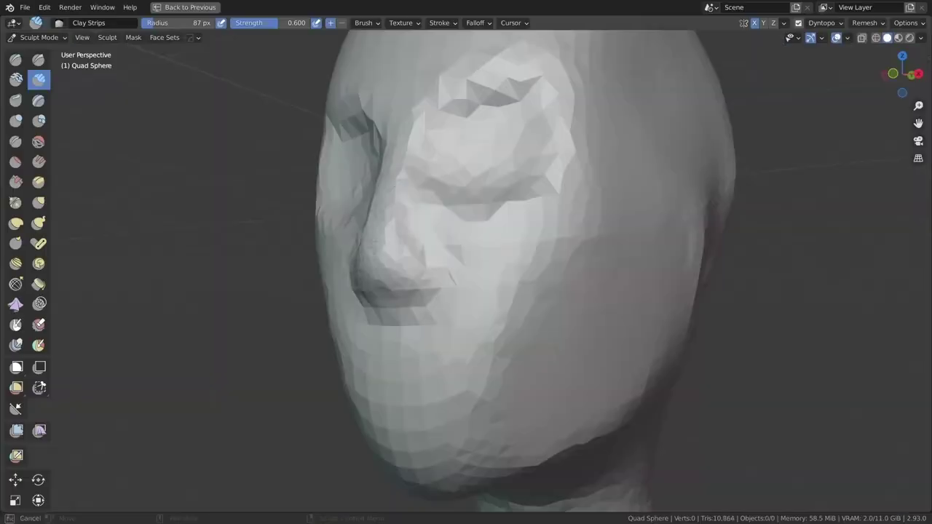